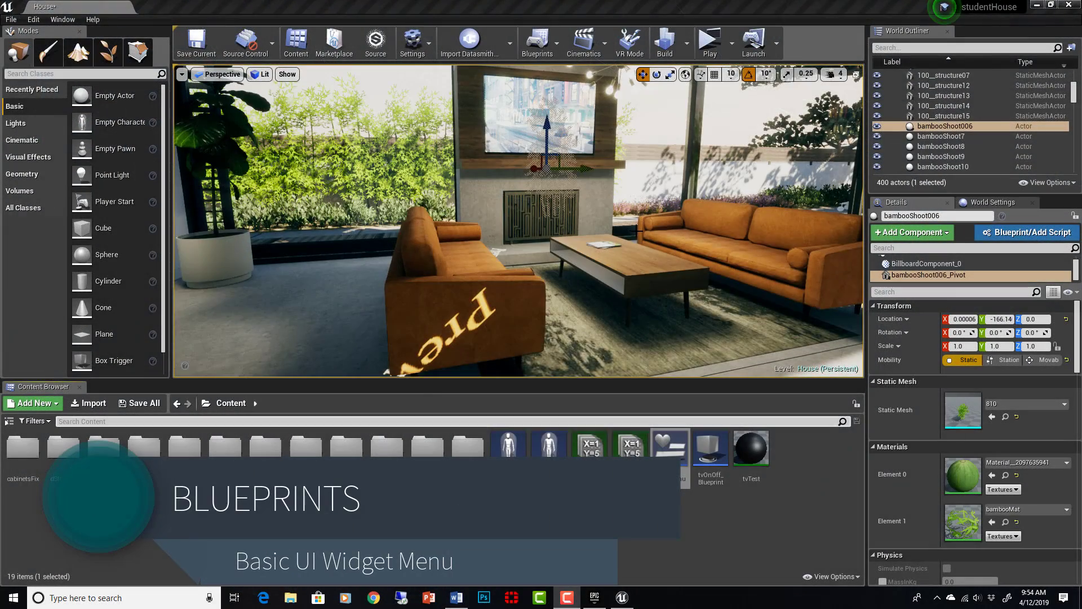
pyautogui.moveTo(609, 160); pyautogui.dragTo(609, 161, button='right')
pyautogui.click(649, 256)
pyautogui.moveTo(649, 256); pyautogui.dragTo(394, 256, button='right')
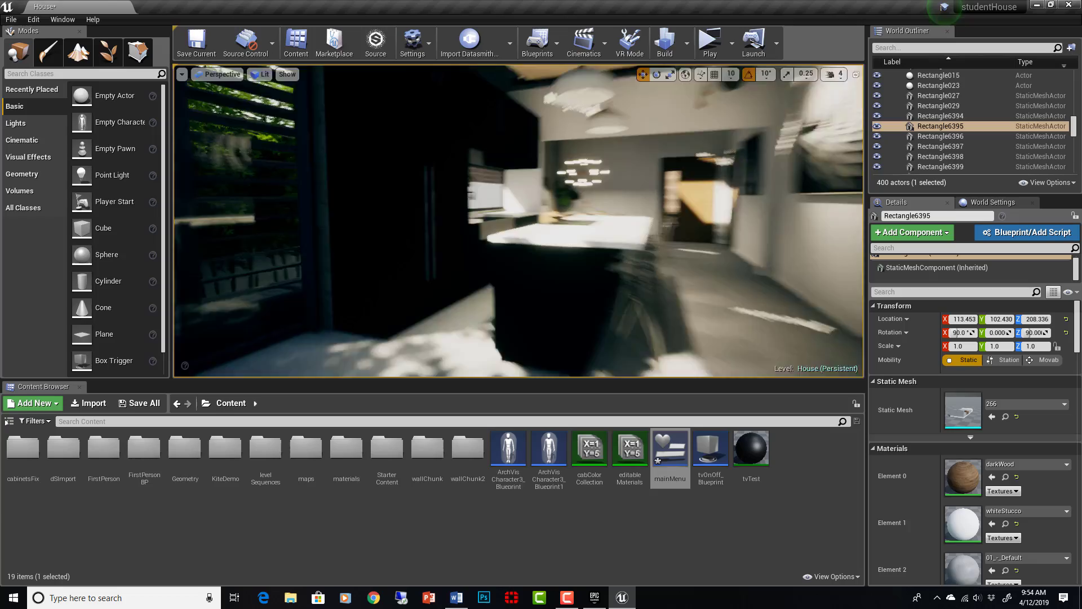
pyautogui.moveTo(518, 220); pyautogui.dragTo(394, 220, button='right')
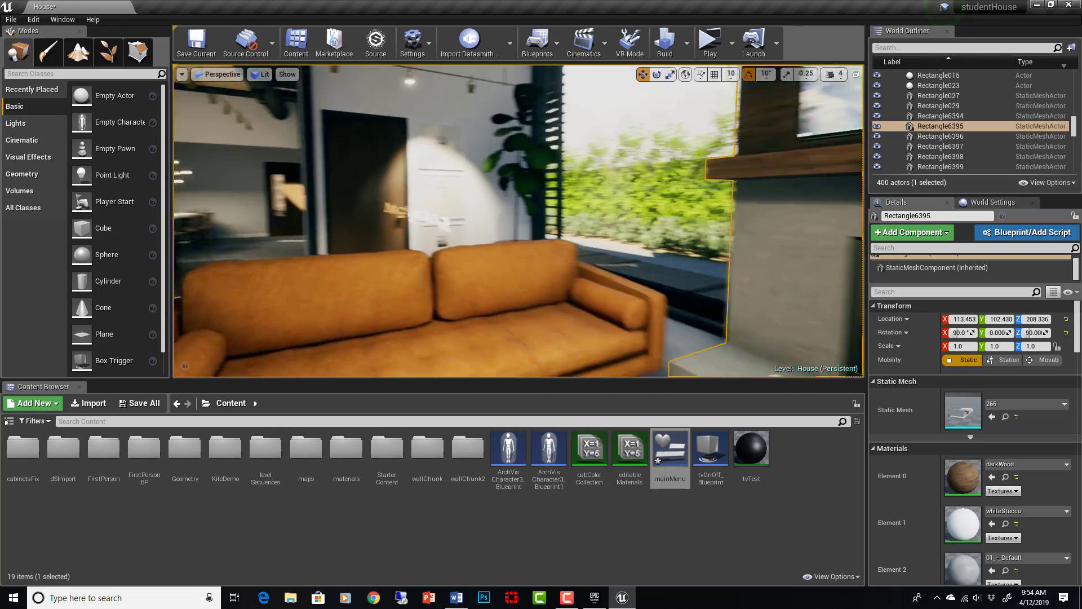
pyautogui.moveTo(517, 220); pyautogui.dragTo(506, 220, button='right')
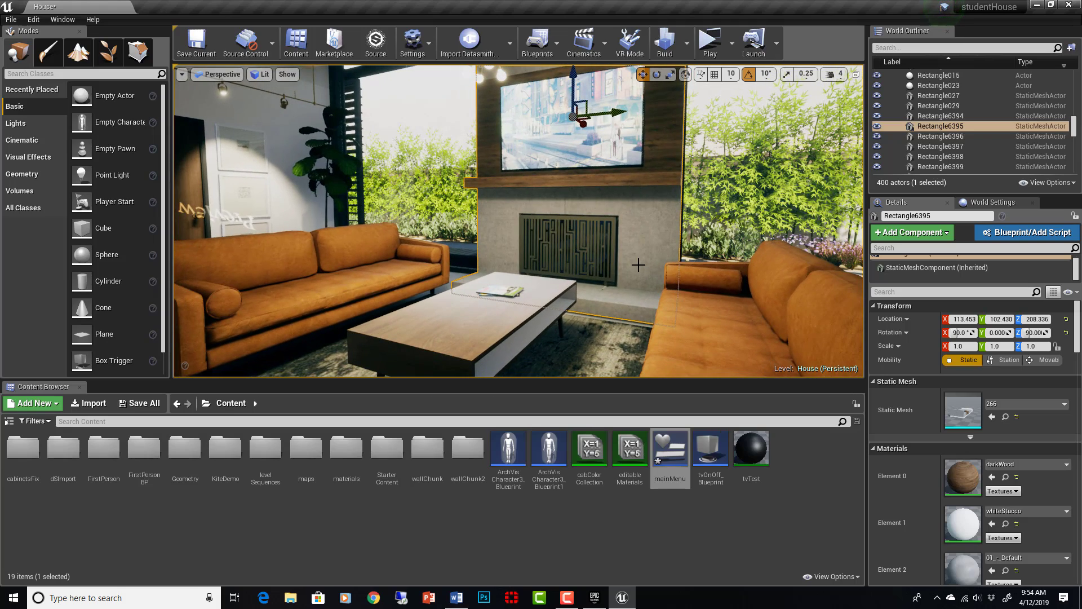
pyautogui.moveTo(639, 265); pyautogui.dragTo(502, 265, button='right')
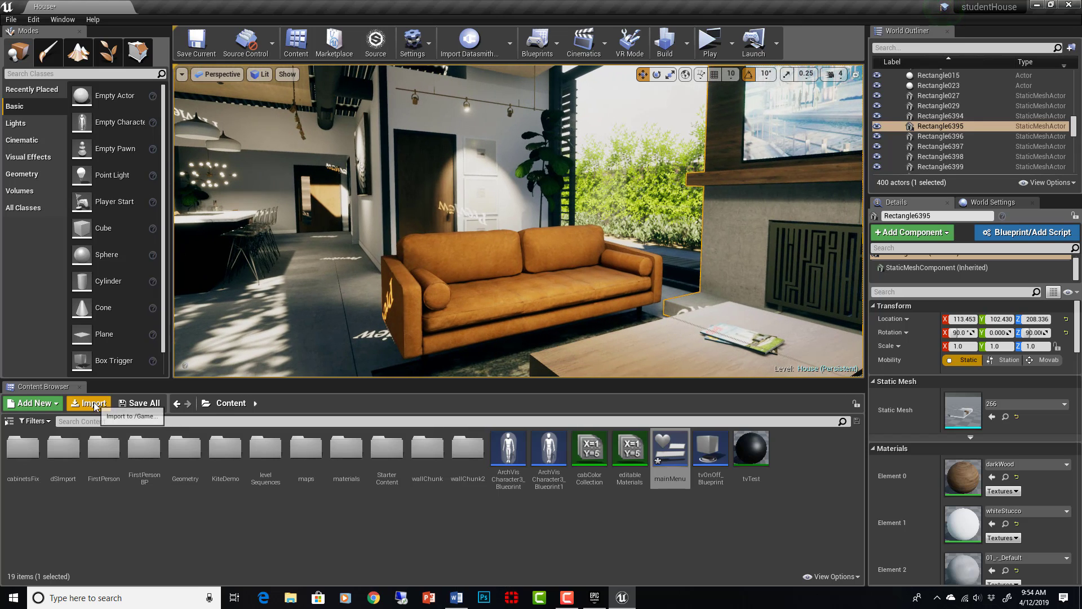
# Create a User Interface Widget Blueprint named mainMenu2 in the Content folder and open it for editing.
pyautogui.click(35, 403)
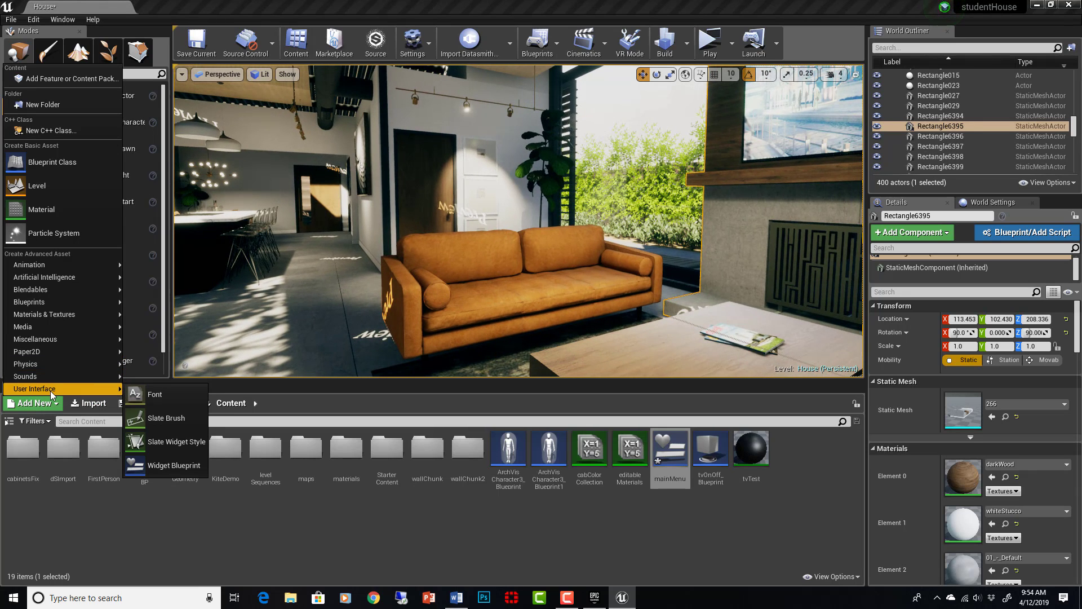
pyautogui.click(169, 465)
pyautogui.write('mainMenu')
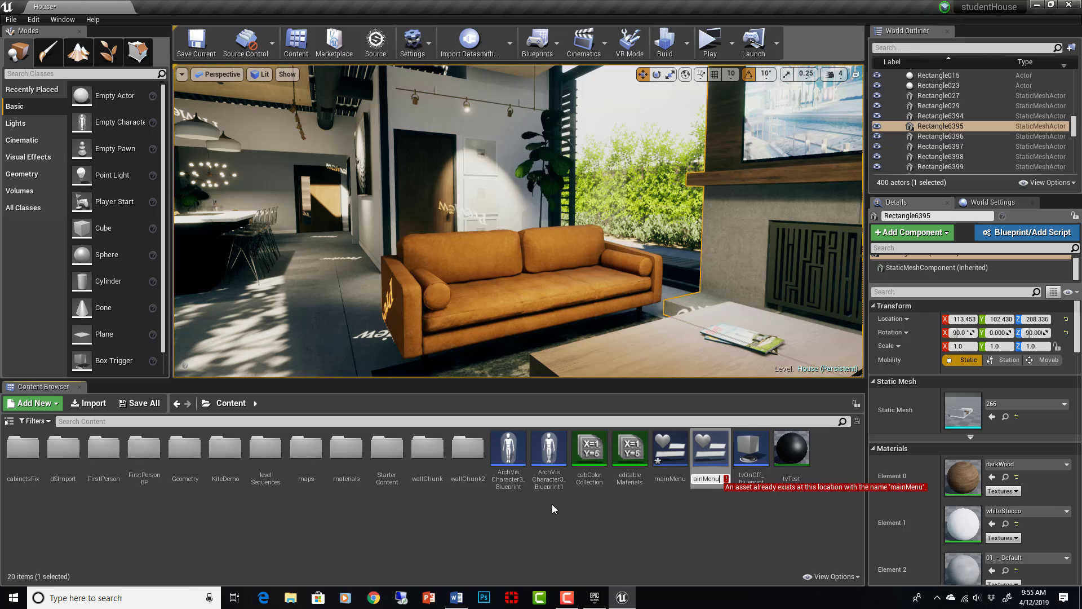
pyautogui.write('2')
pyautogui.press('Return')
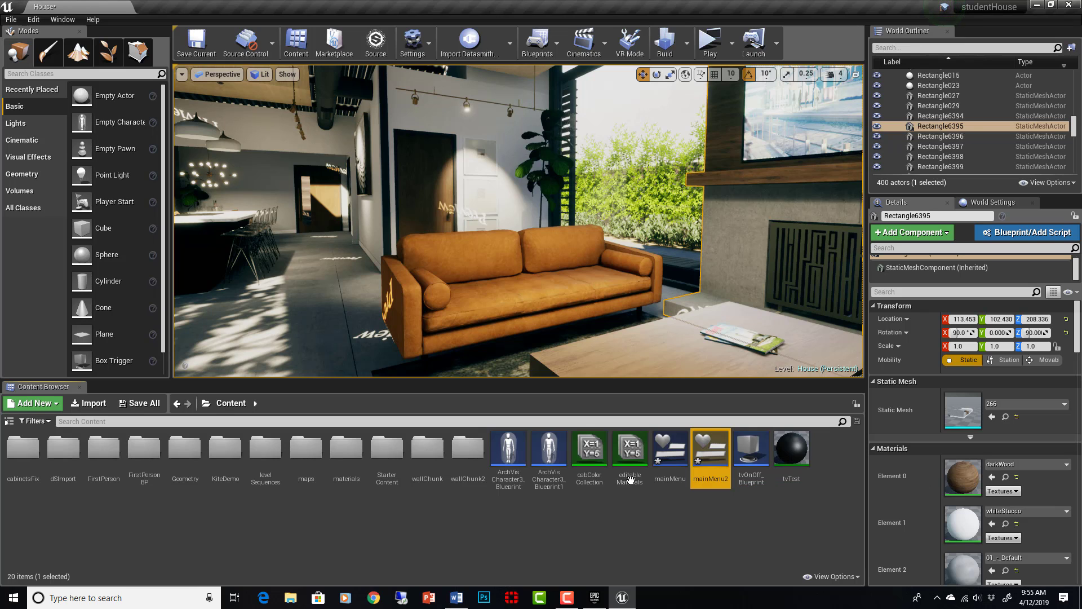
pyautogui.doubleClick(713, 454)
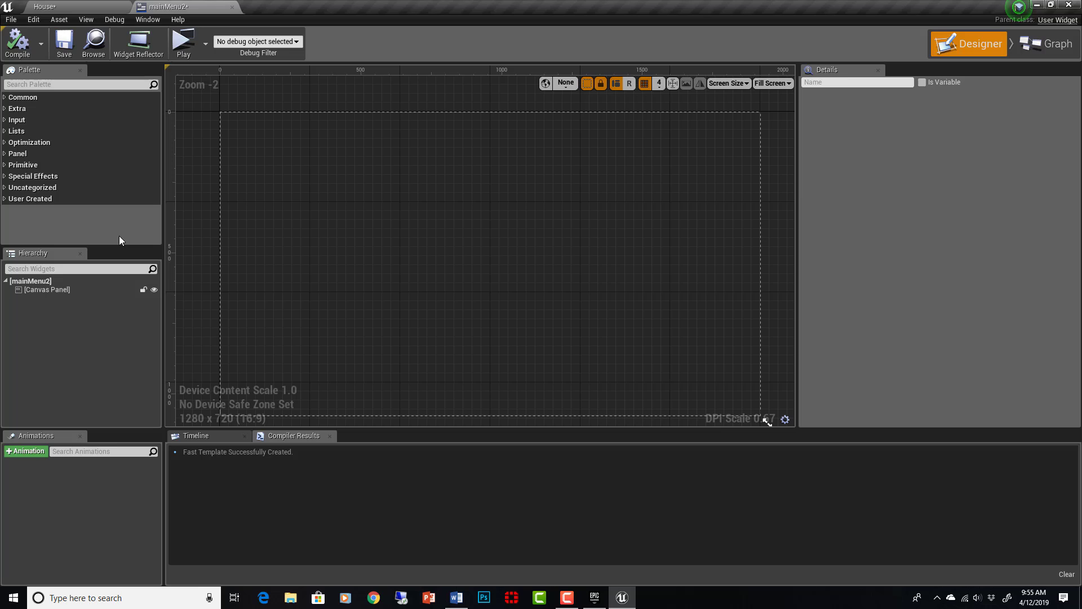
# Find the Vertical Box widget and add it as a child of the Canvas Panel.
pyautogui.click(93, 85)
pyautogui.write('ver')
pyautogui.click(77, 120)
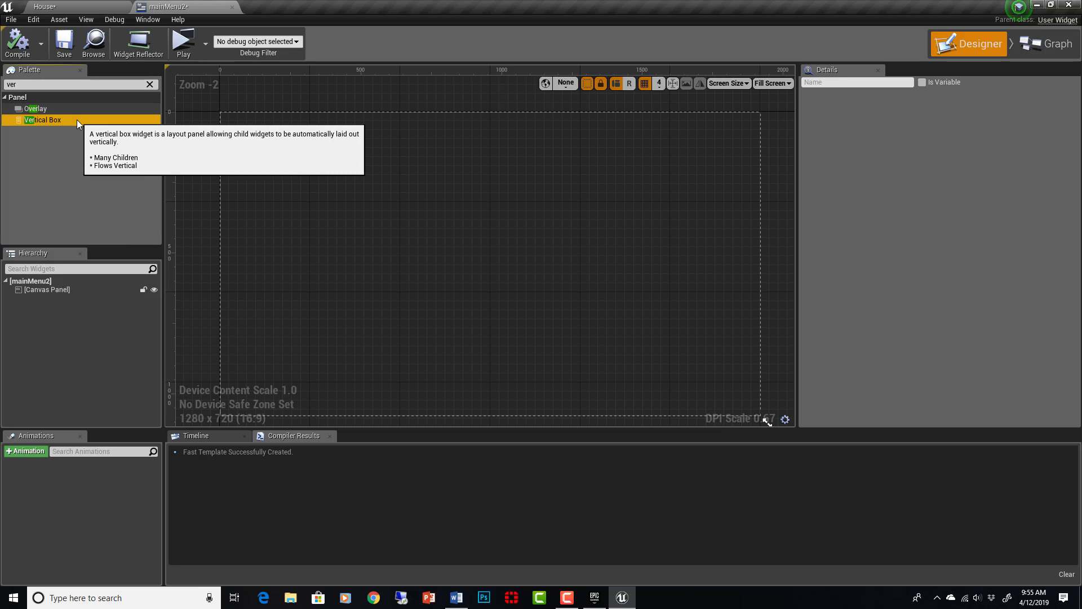
pyautogui.moveTo(77, 120); pyautogui.dragTo(55, 292)
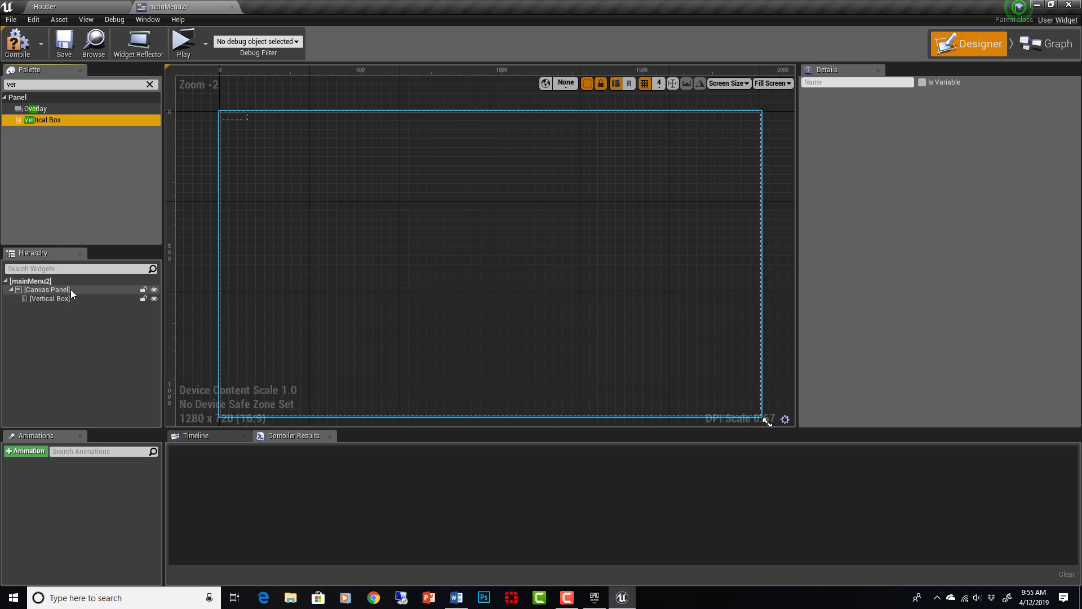
# Enlarge the vertical box to about 256 by 368 and move it to about X 68, Y 76 on the canvas.
pyautogui.click(246, 121)
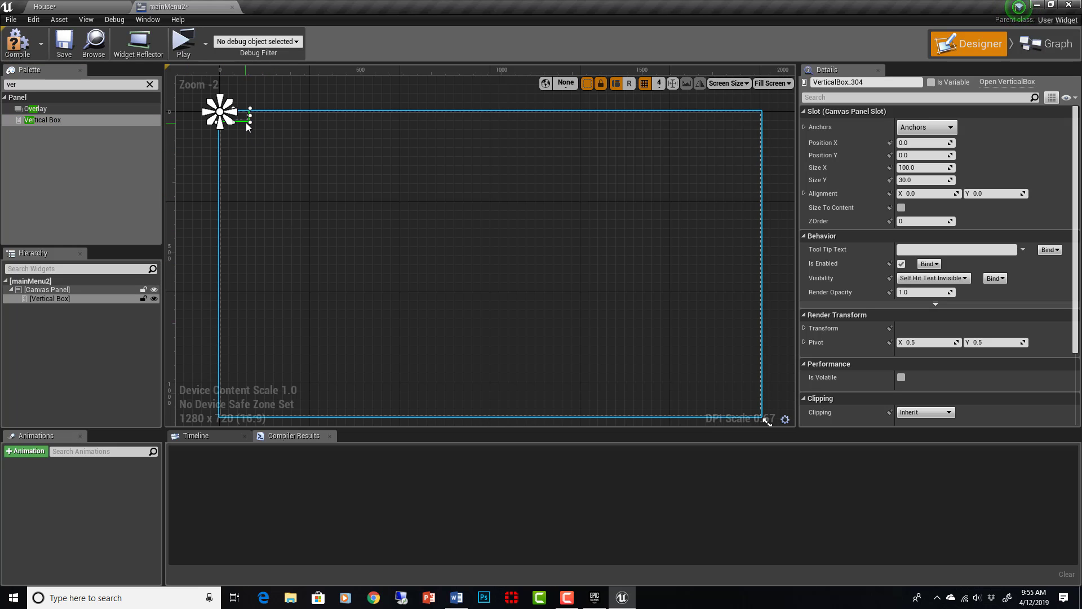
pyautogui.moveTo(249, 121); pyautogui.dragTo(294, 217)
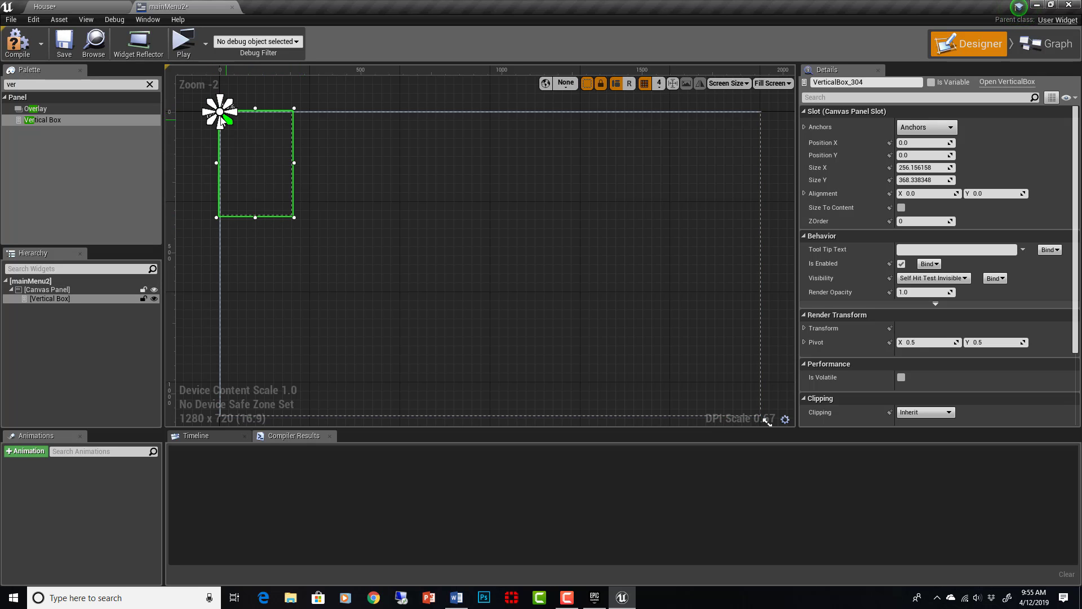
pyautogui.click(293, 154)
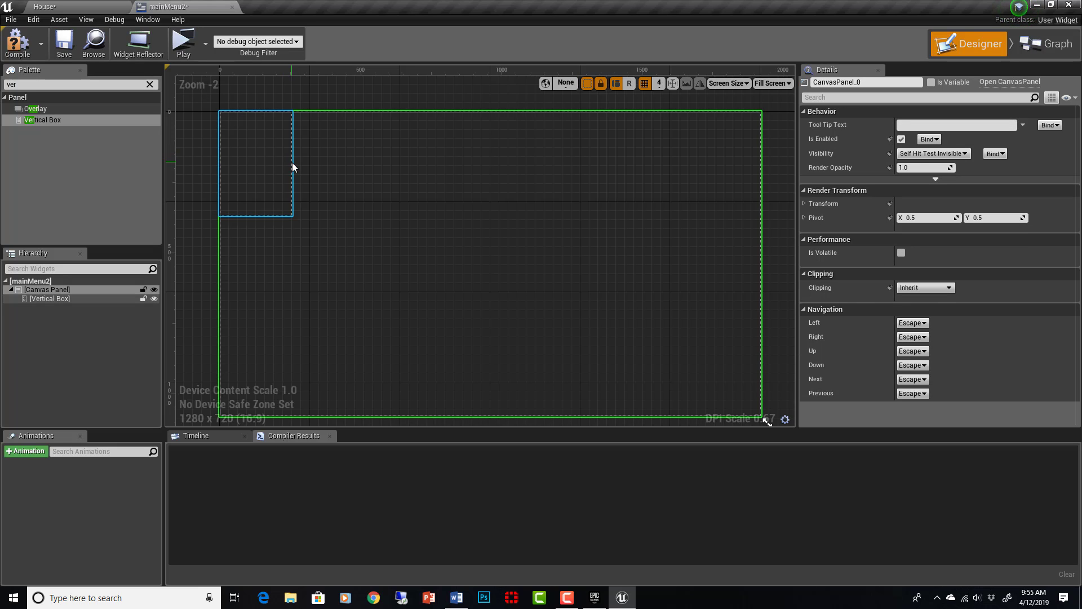
pyautogui.moveTo(292, 163); pyautogui.dragTo(309, 181)
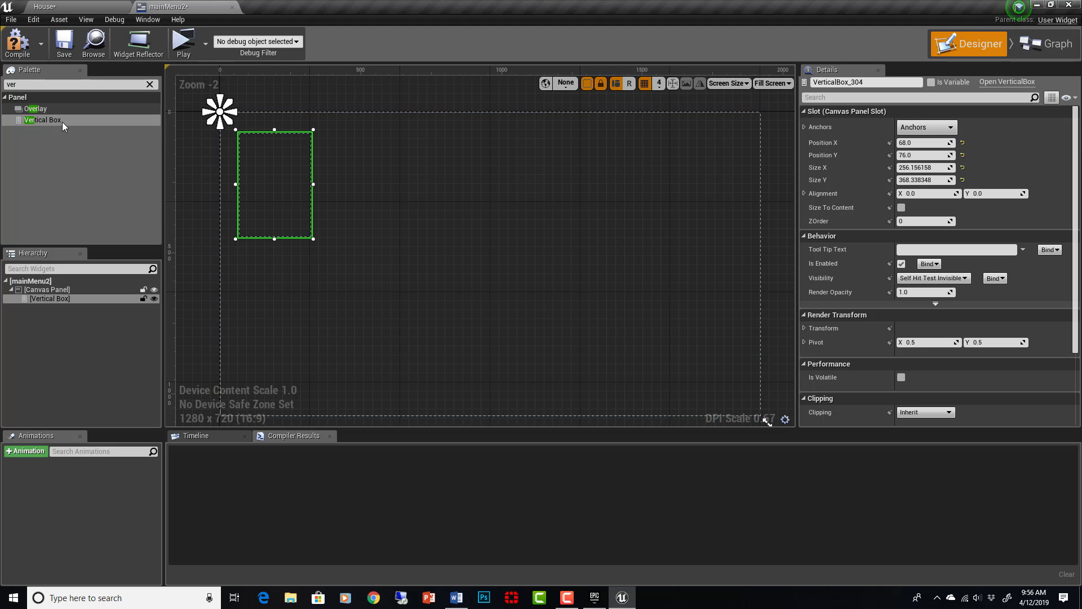
# Add a Horizontal Box inside the vertical box and set its size to Fill.
pyautogui.click(52, 83)
pyautogui.write('ho')
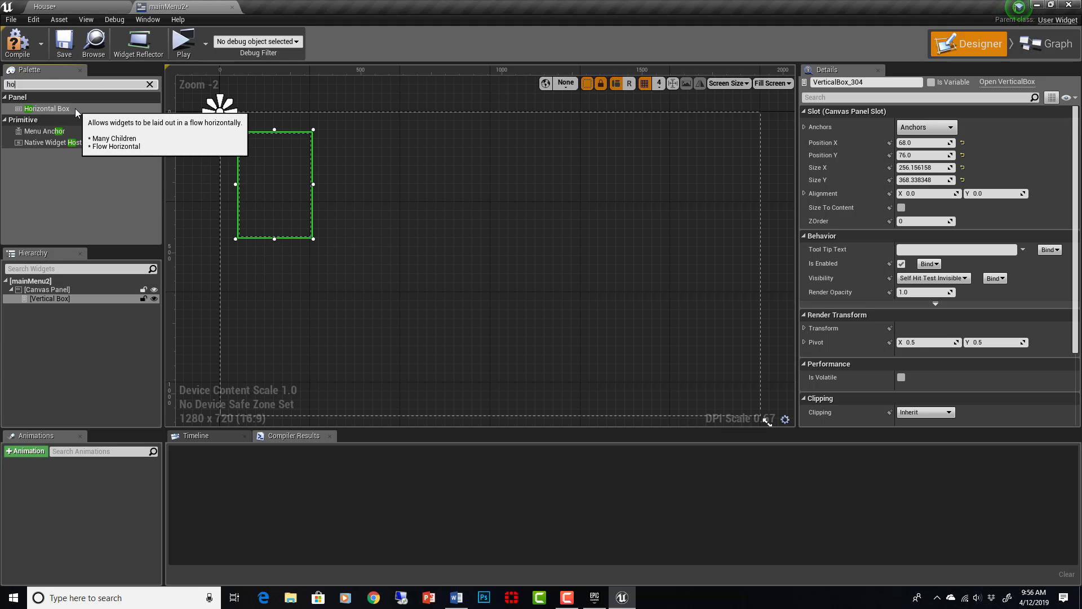
pyautogui.moveTo(75, 109); pyautogui.dragTo(76, 298)
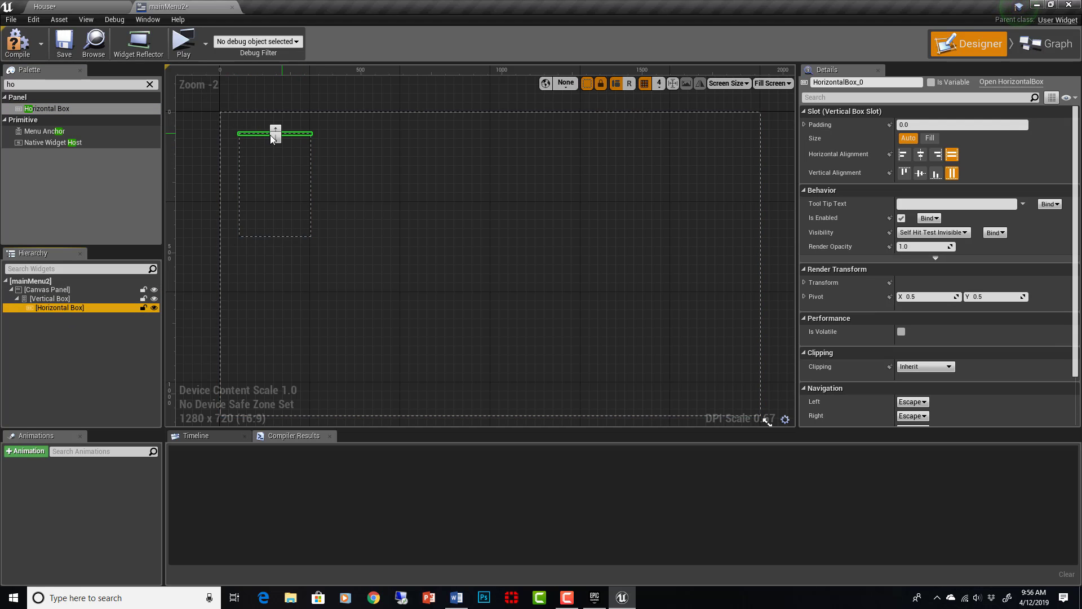
pyautogui.click(928, 138)
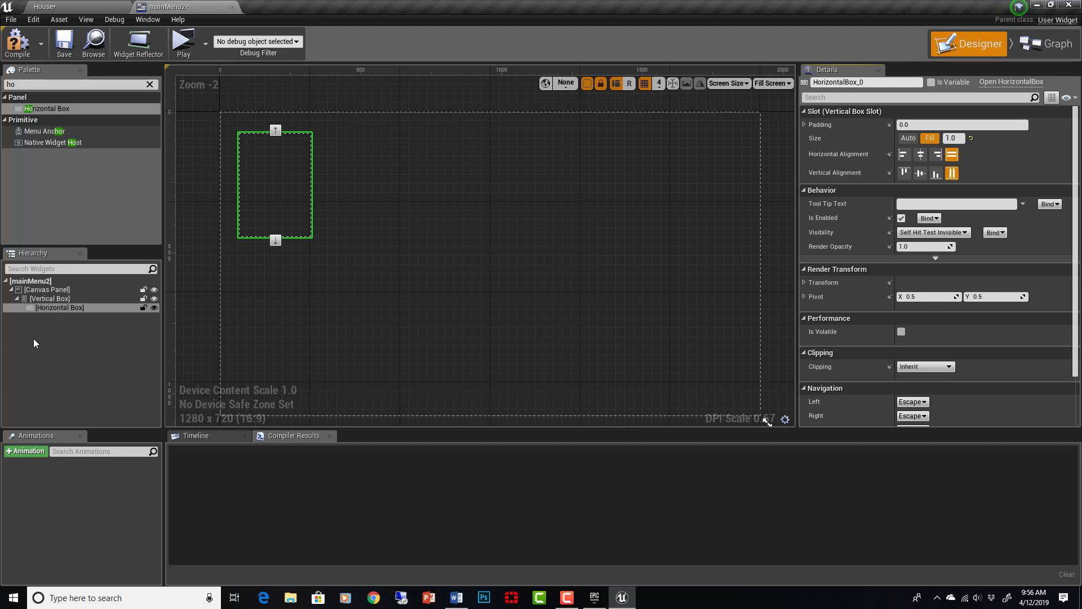
# Add a second Horizontal Box inside the vertical box below the first and set its size to Fill.
pyautogui.moveTo(48, 106); pyautogui.dragTo(54, 299)
pyautogui.click(59, 316)
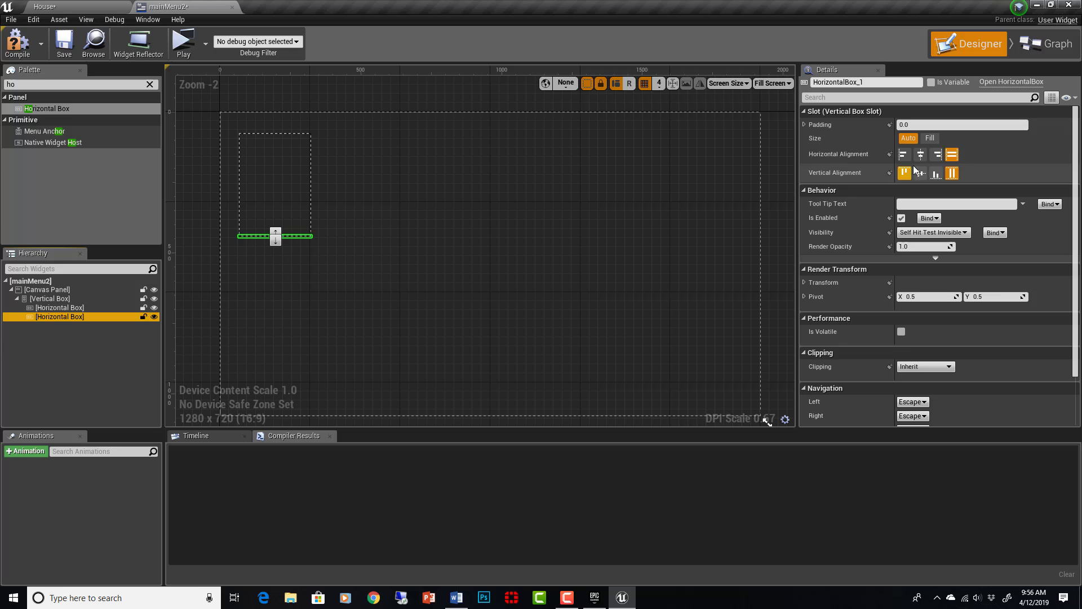
pyautogui.click(929, 139)
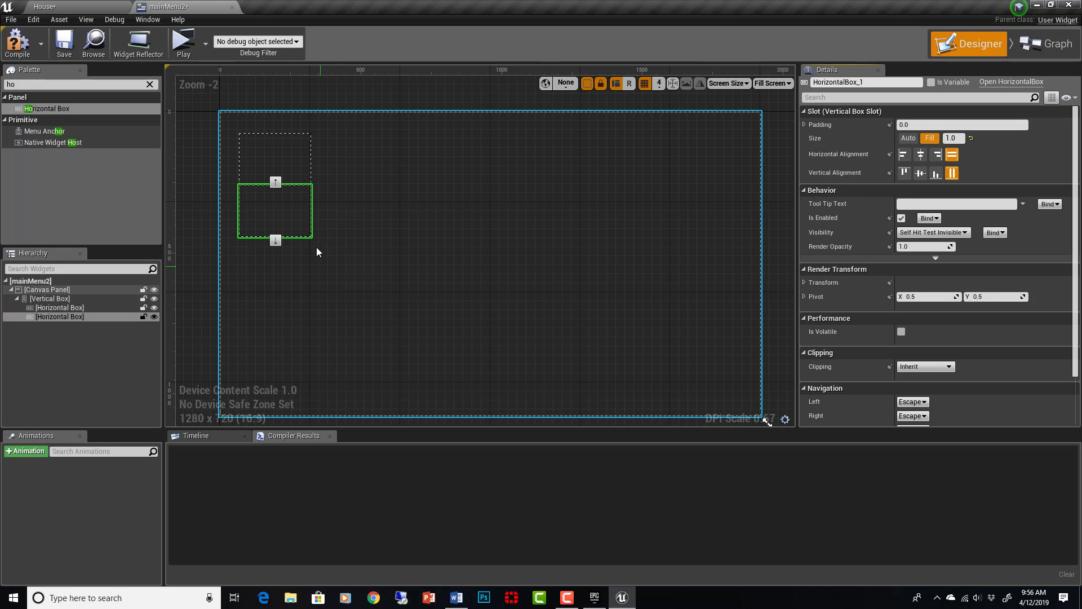
pyautogui.click(285, 221)
pyautogui.click(286, 158)
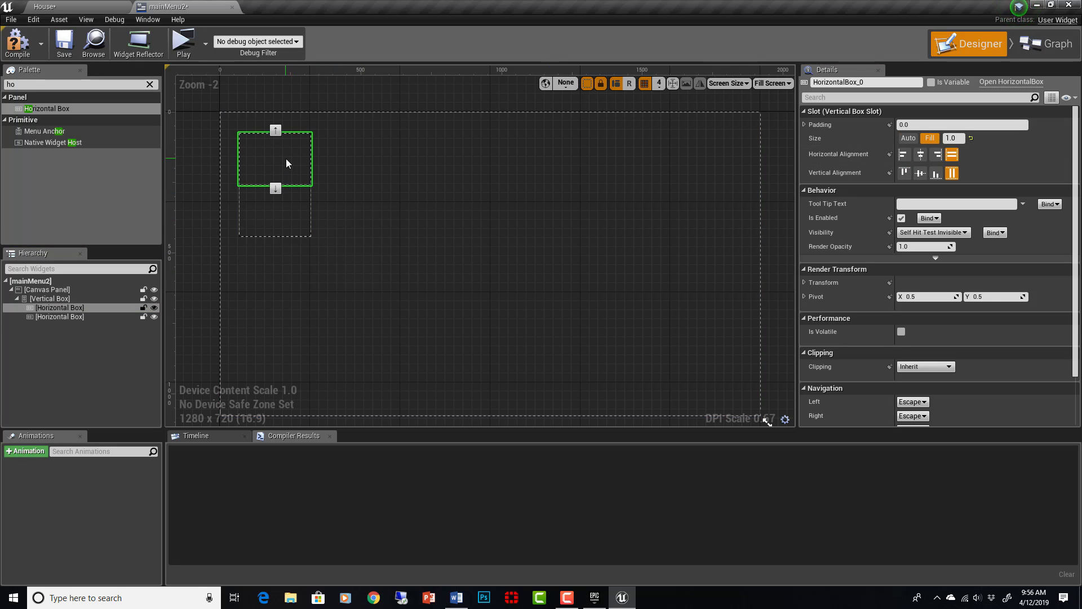
# Set the padding of both horizontal boxes to 3.
pyautogui.click(282, 204)
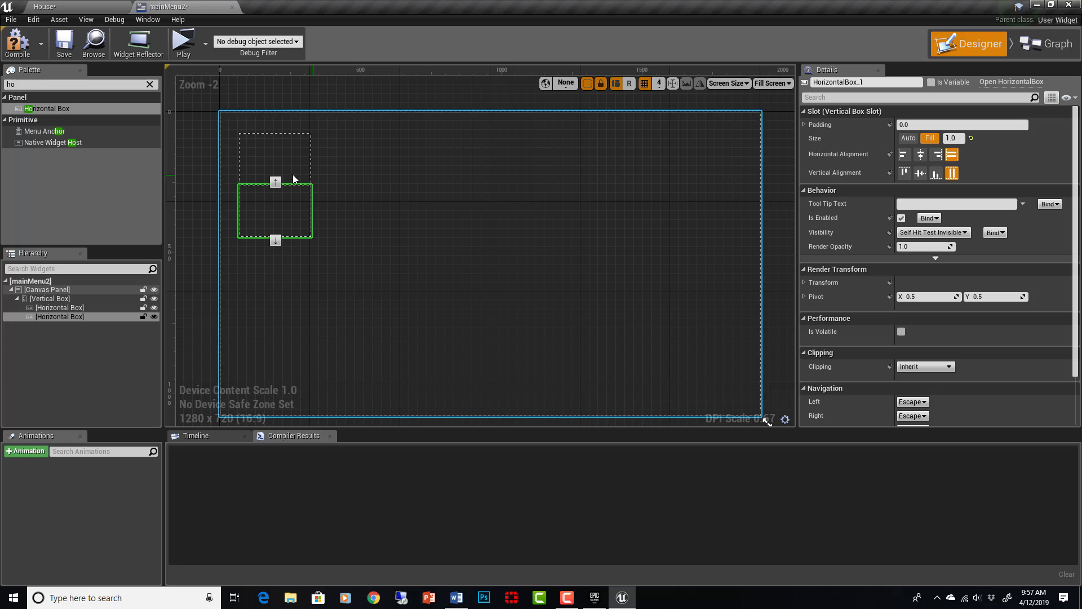
pyautogui.keyDown('ctrl'); pyautogui.click(60, 307); pyautogui.keyUp('ctrl')
pyautogui.click(918, 125)
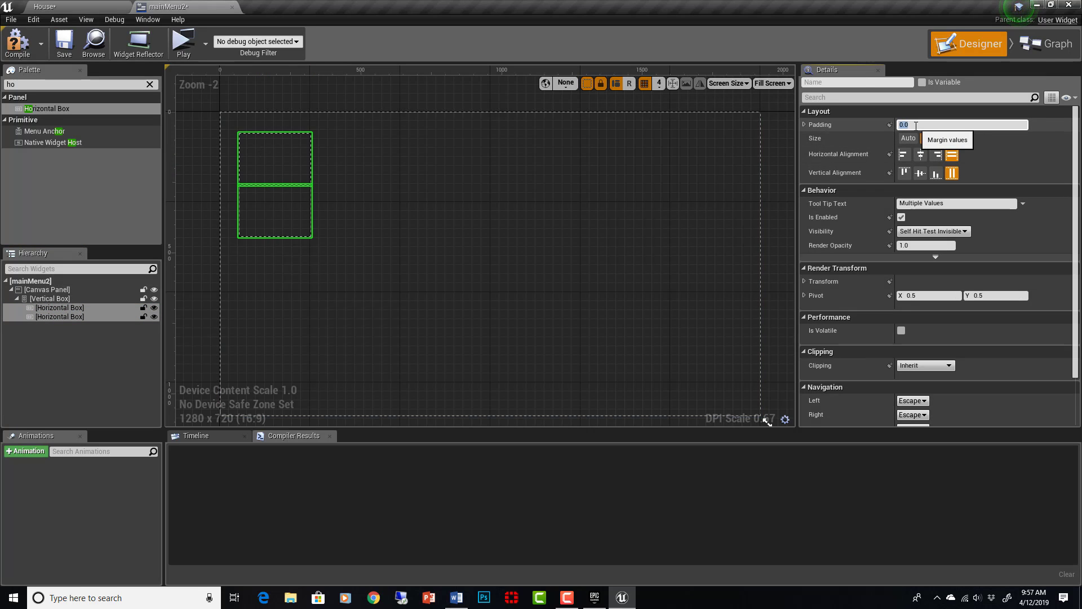
pyautogui.write('3')
pyautogui.click(336, 170)
pyautogui.scroll(5, 337, 171)
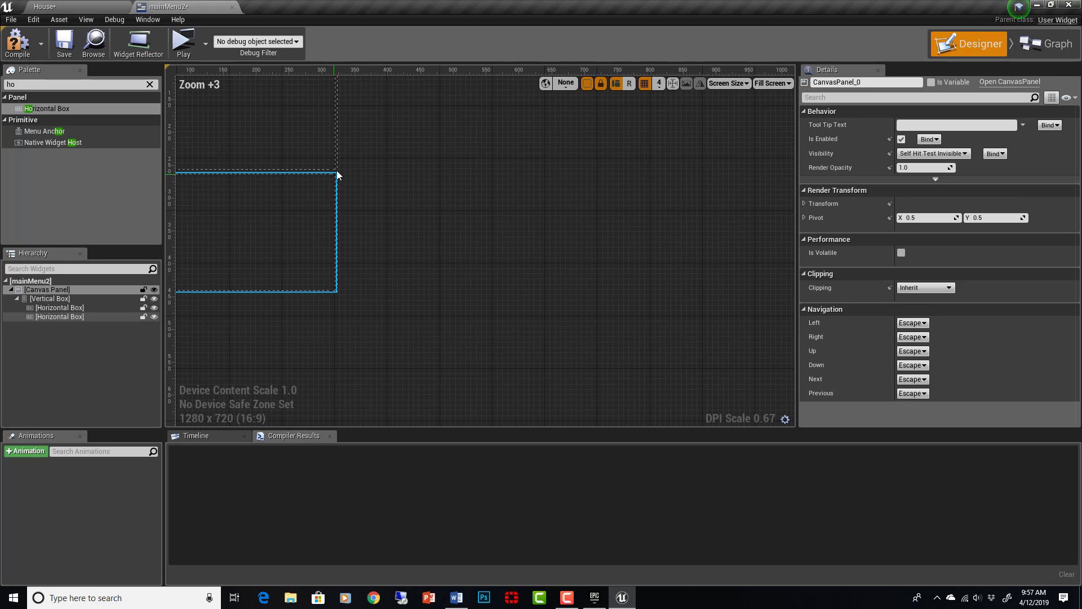
pyautogui.scroll(-1, 330, 170)
pyautogui.scroll(-1, 329, 170)
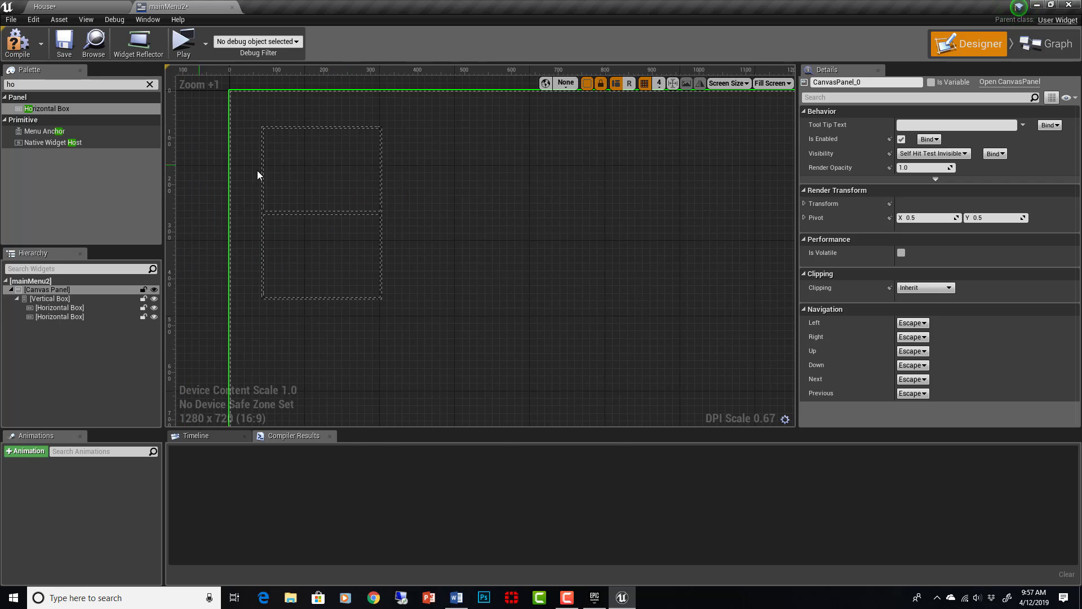
# Add a Button to each of the two horizontal boxes and set both buttons' size to Fill.
pyautogui.click(66, 86)
pyautogui.write('button')
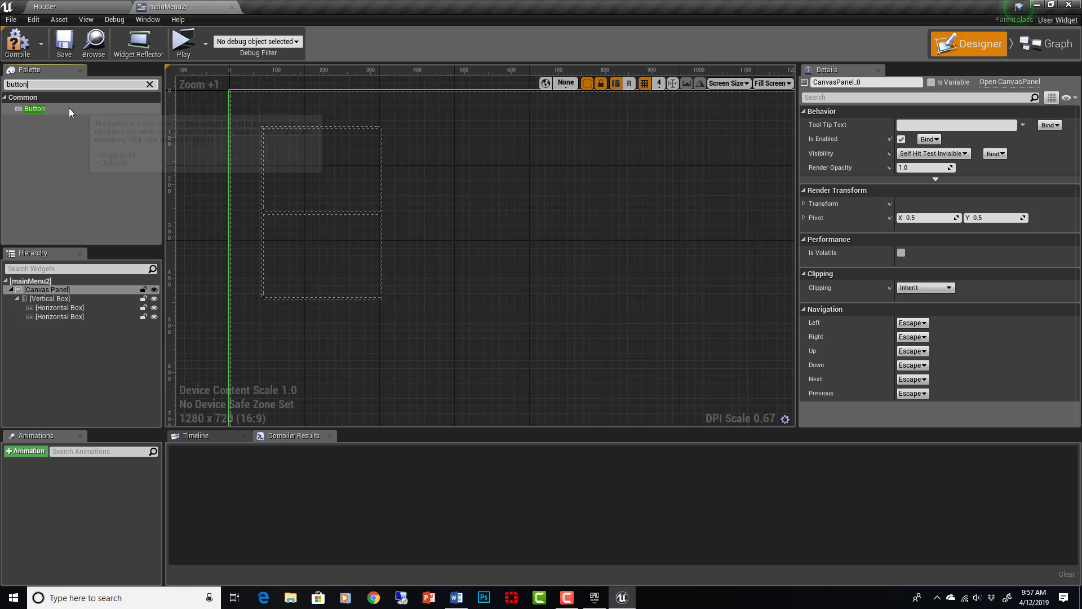
pyautogui.moveTo(40, 110); pyautogui.dragTo(60, 310)
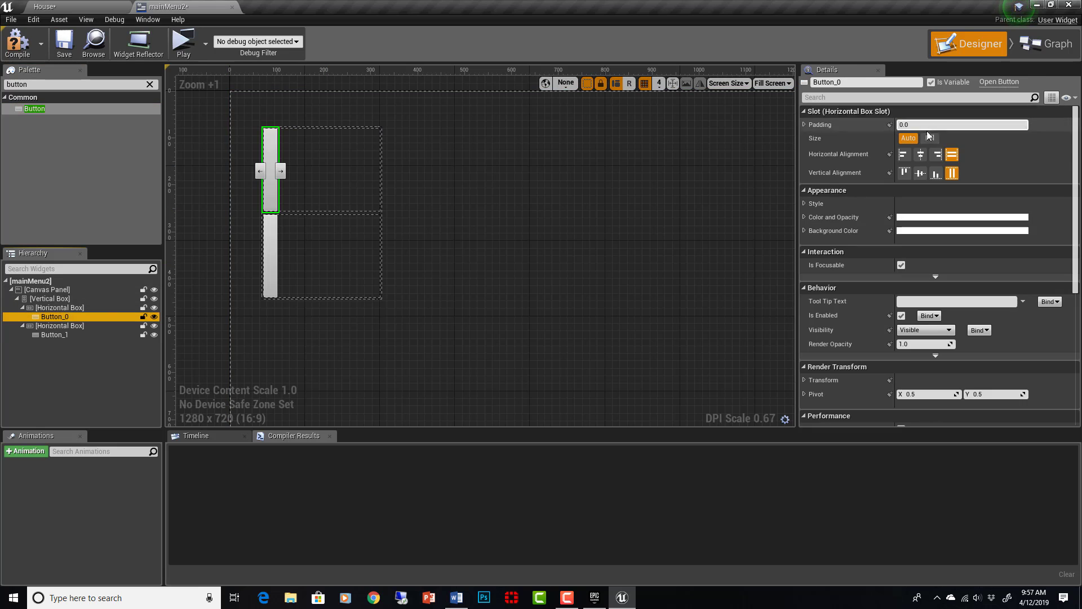
pyautogui.click(929, 138)
pyautogui.click(54, 335)
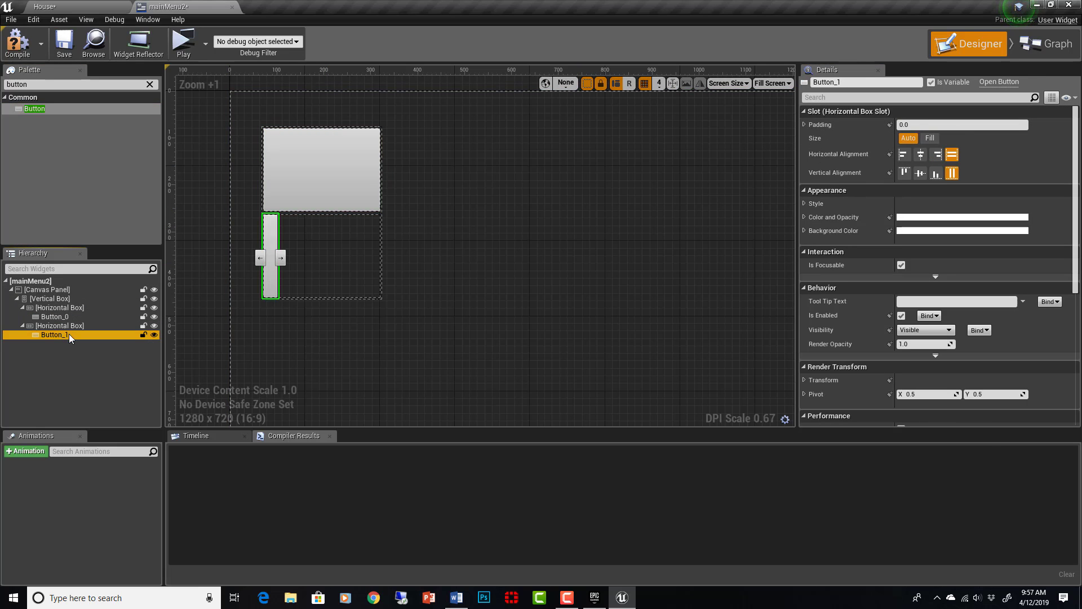
# Shorten the vertical box from its lower edge to a height of about 153.
pyautogui.click(100, 299)
pyautogui.moveTo(322, 268); pyautogui.dragTo(326, 199)
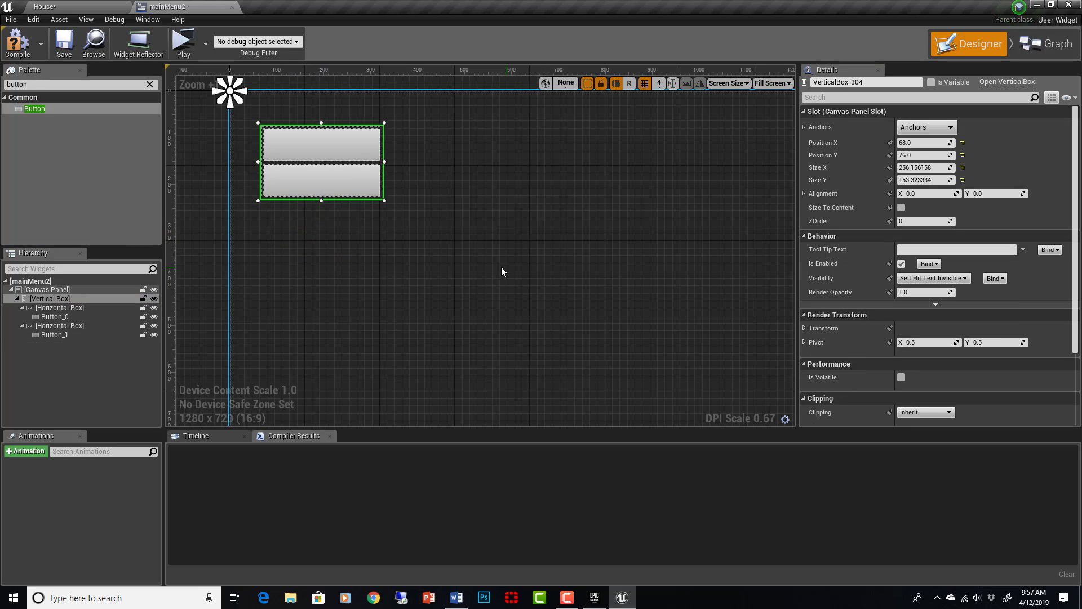
# Review the shared layout and appearance settings of the two horizontal boxes and the two buttons.
pyautogui.click(73, 307)
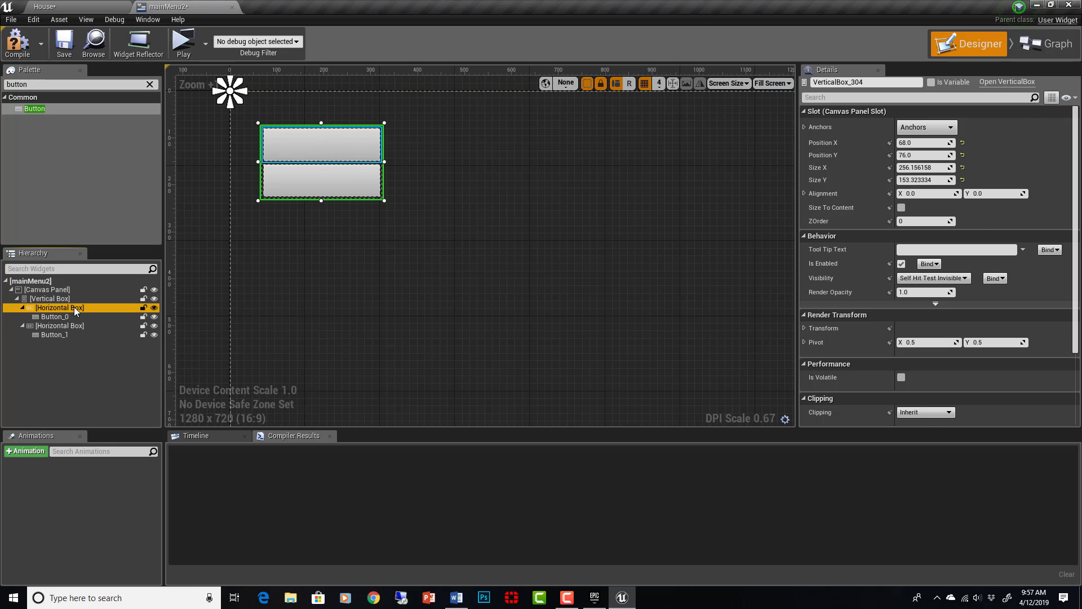
pyautogui.keyDown('ctrl'); pyautogui.click(76, 326); pyautogui.keyUp('ctrl')
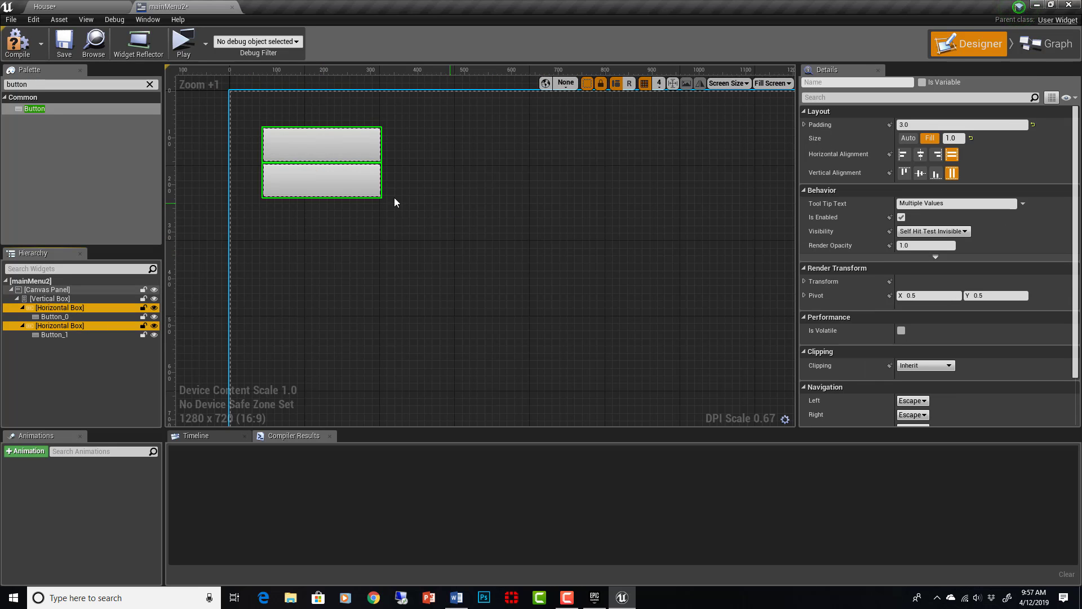
pyautogui.click(345, 187)
pyautogui.scroll(2, 345, 187)
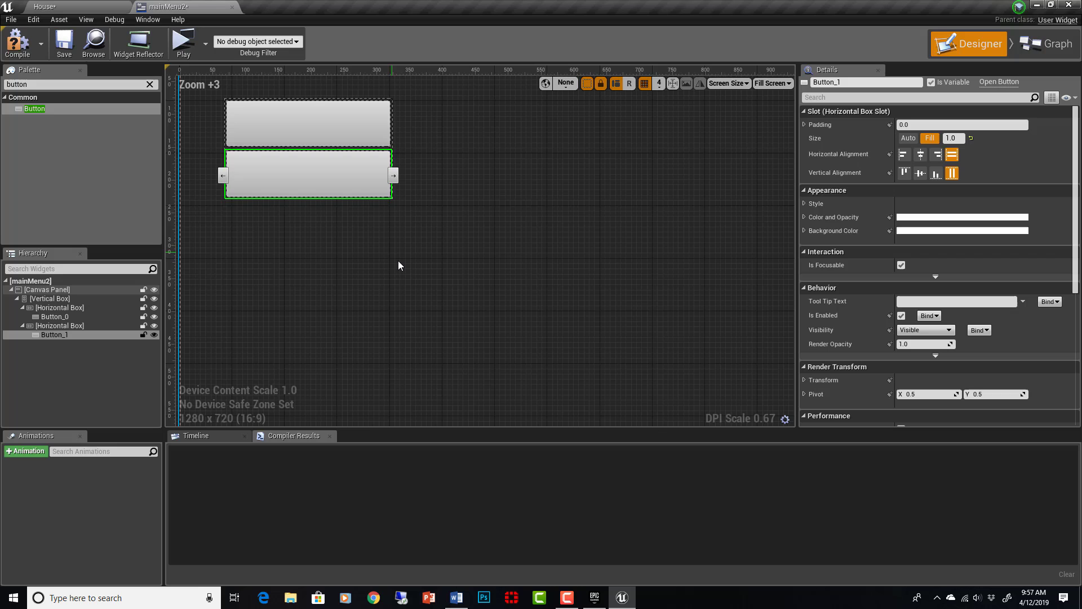
pyautogui.moveTo(408, 266); pyautogui.dragTo(457, 329, button='right')
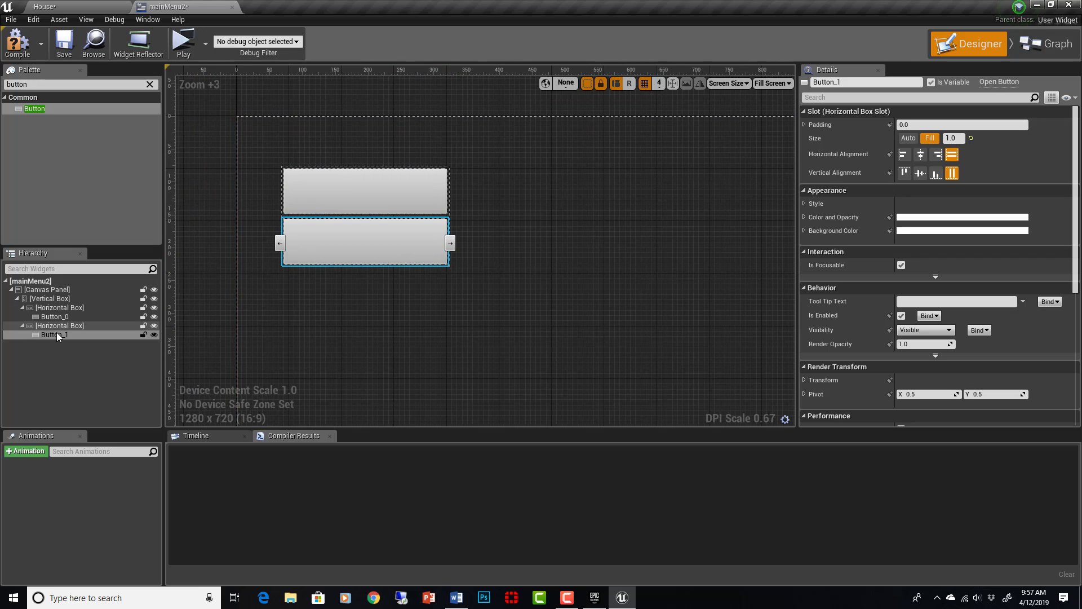
pyautogui.keyDown('ctrl'); pyautogui.click(61, 317); pyautogui.keyUp('ctrl')
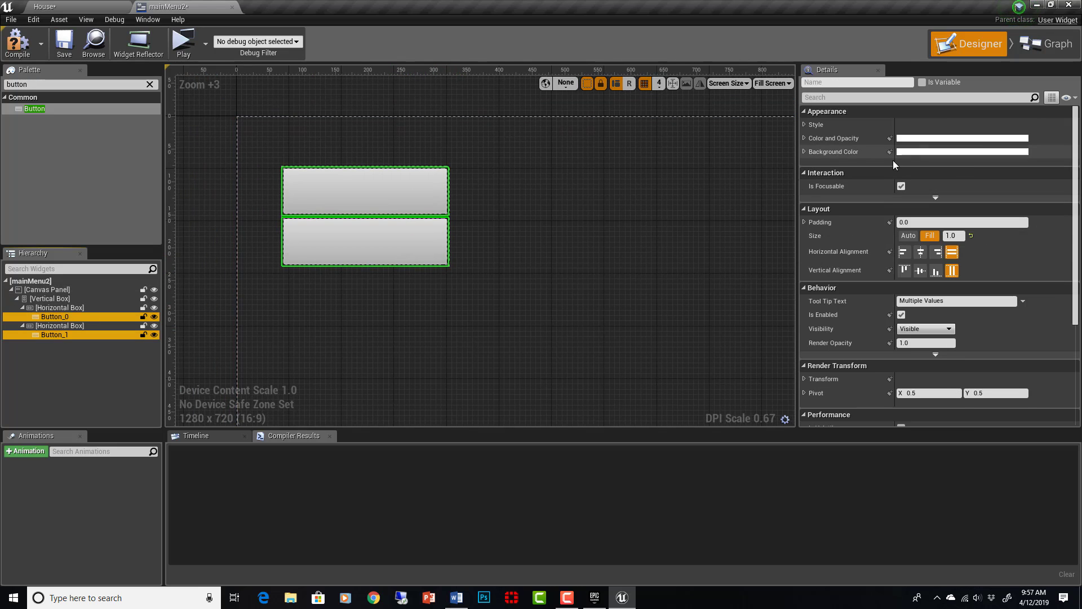
pyautogui.click(519, 321)
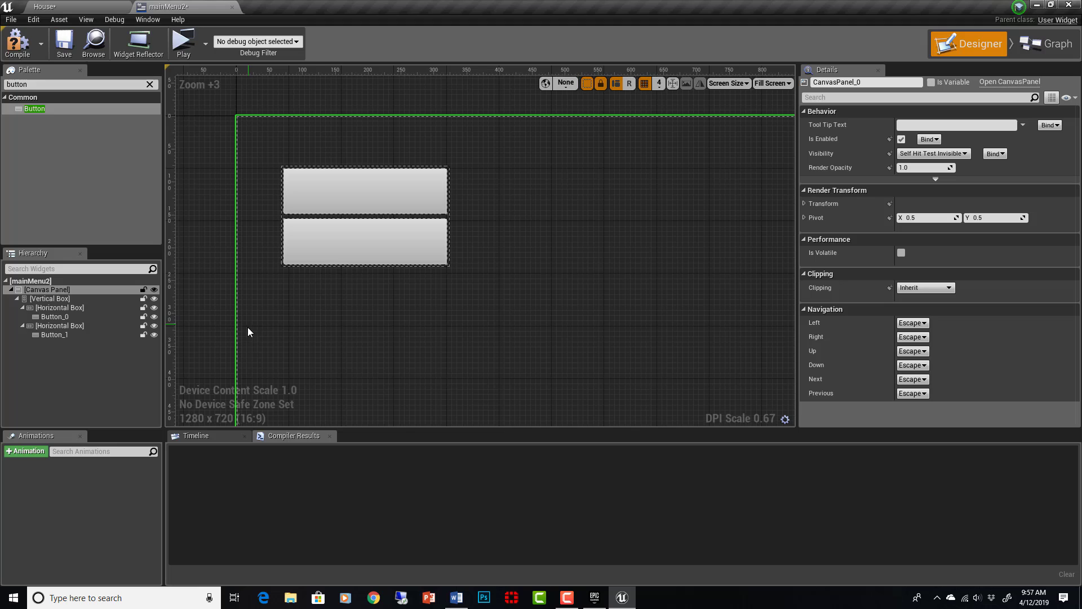
# Set the padding of both buttons to 3.
pyautogui.click(72, 335)
pyautogui.click(916, 124)
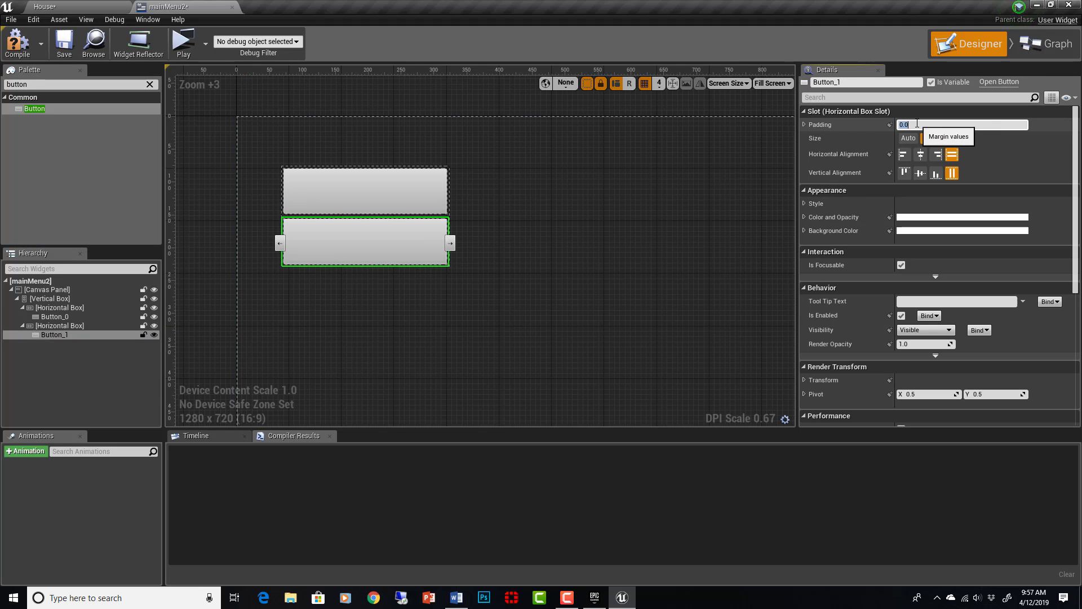
pyautogui.press('Return')
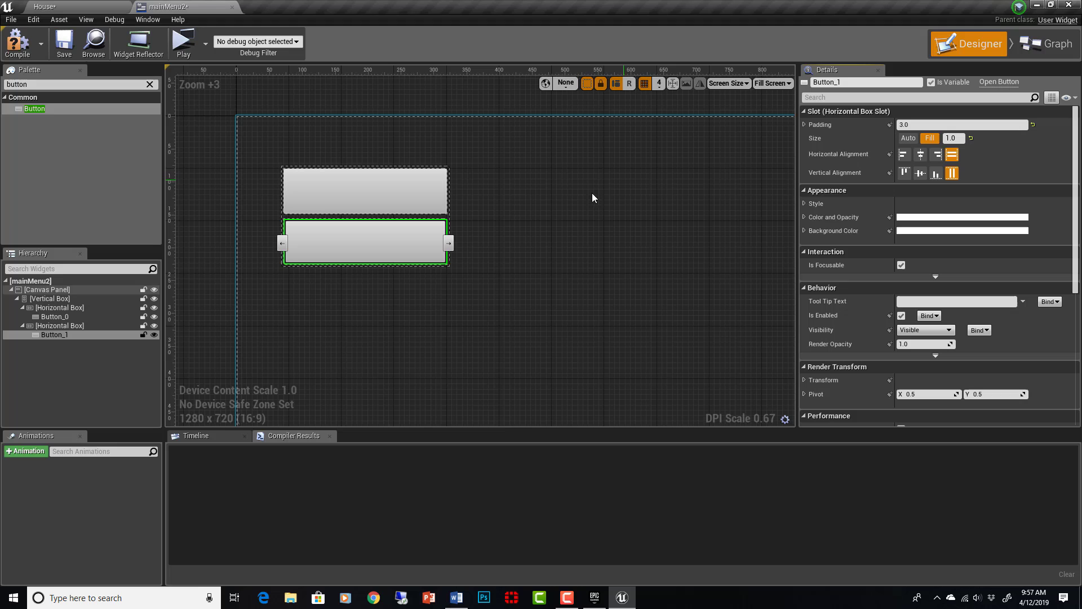
pyautogui.click(58, 317)
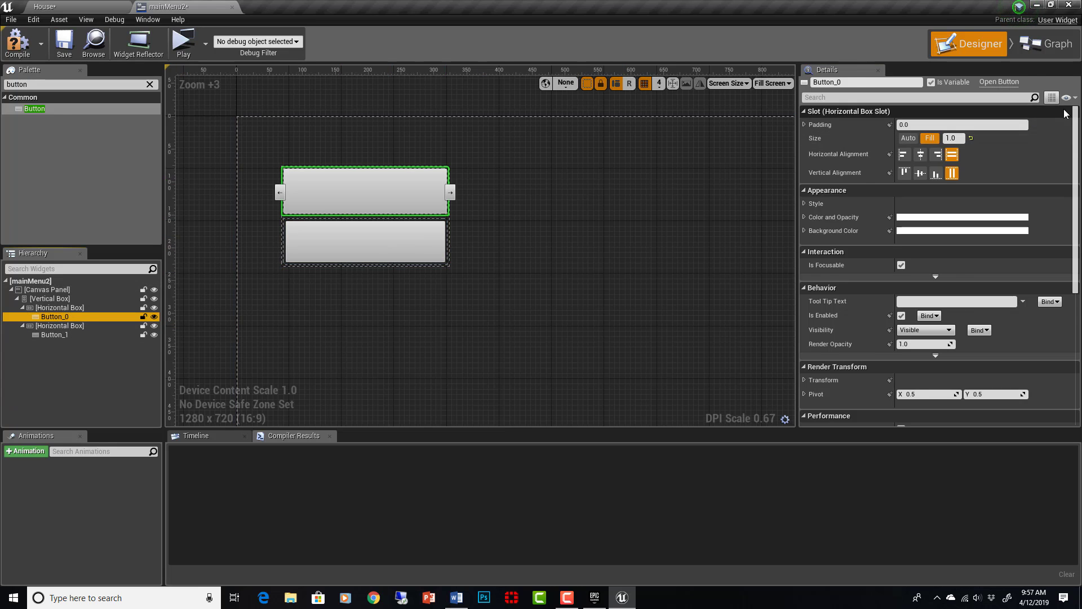
# Add a Text widget inside each of the two buttons.
pyautogui.scroll(3, 446, 222)
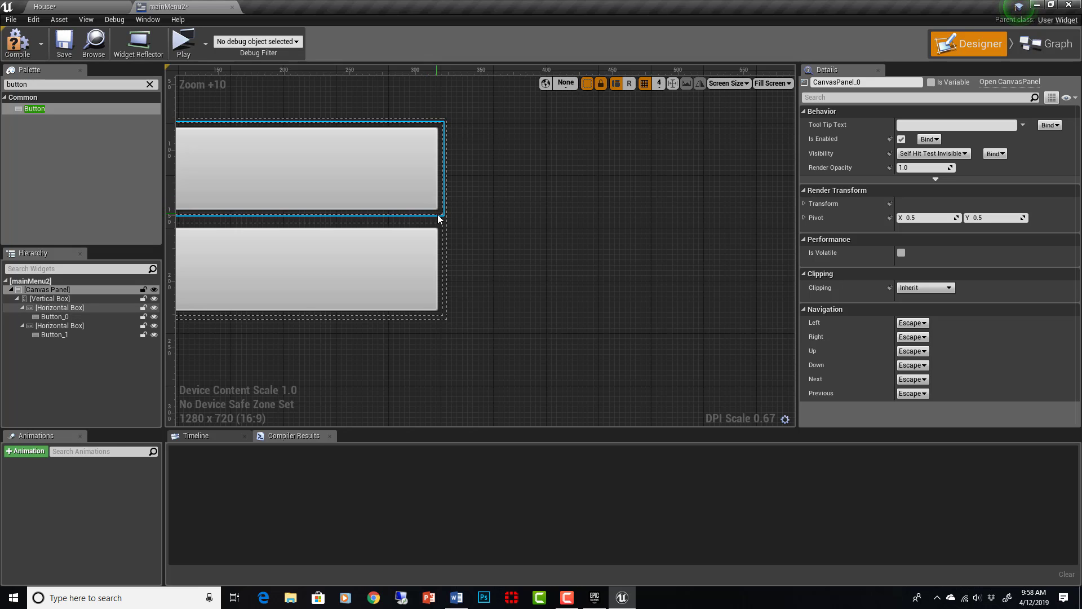
pyautogui.scroll(-6, 711, 305)
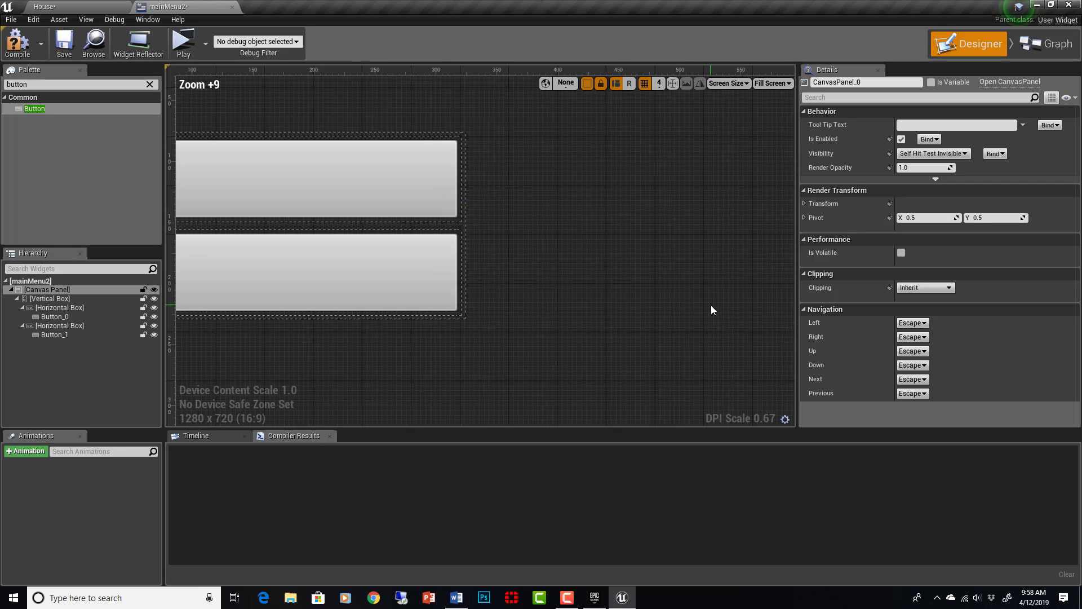
pyautogui.scroll(-2, 612, 268)
pyautogui.scroll(2, 572, 224)
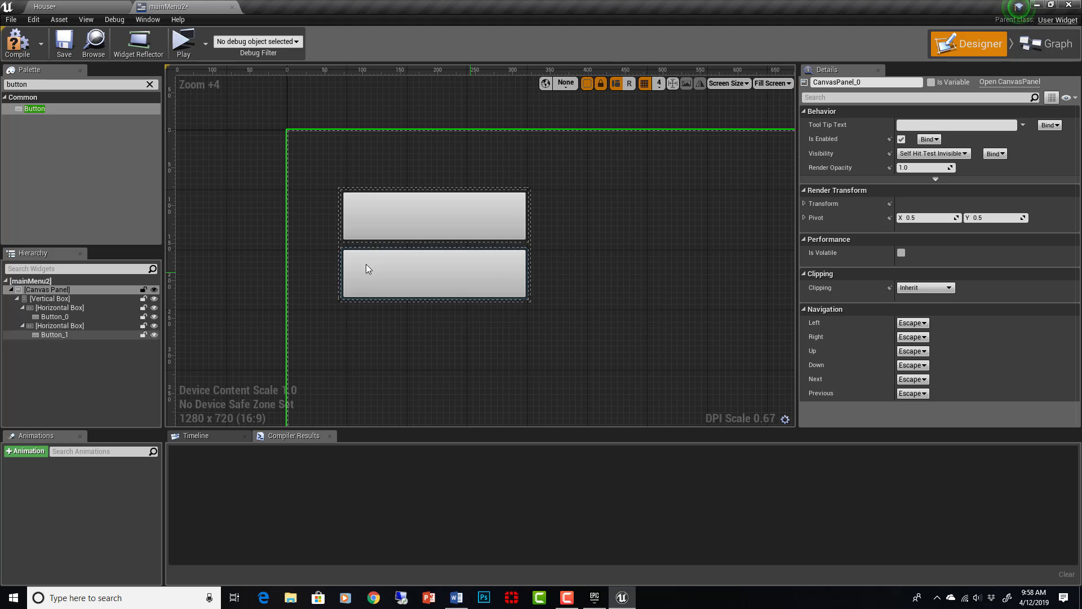
pyautogui.click(95, 84)
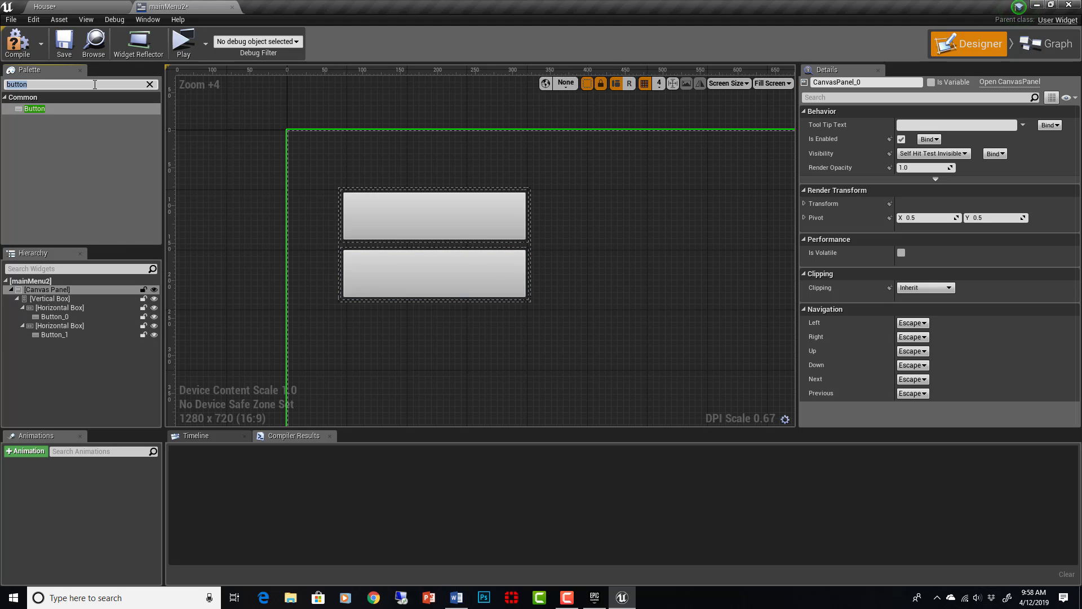
pyautogui.write('text')
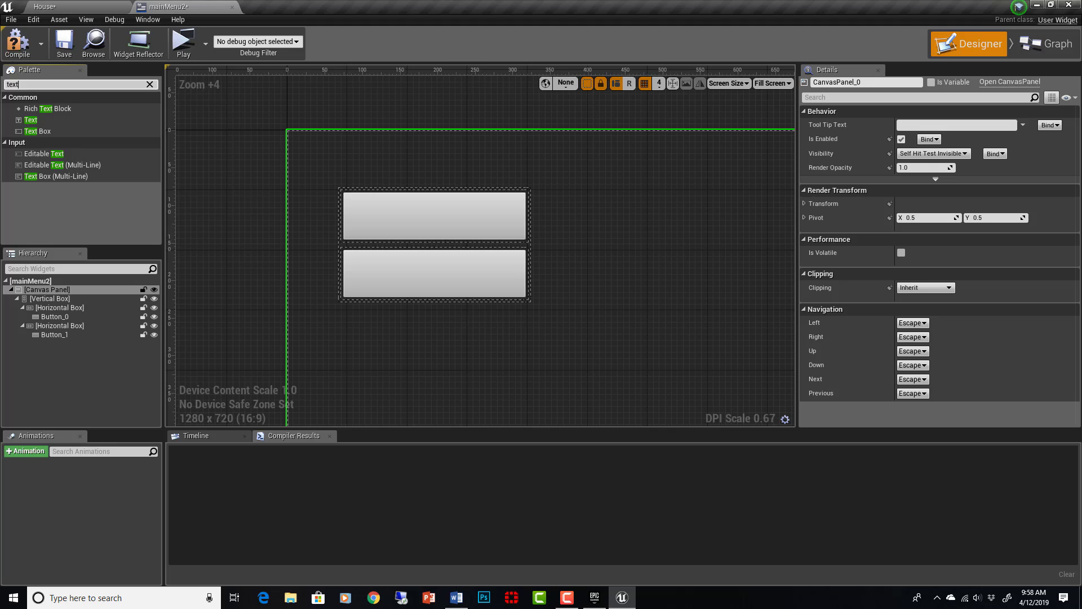
pyautogui.moveTo(36, 121); pyautogui.dragTo(61, 319)
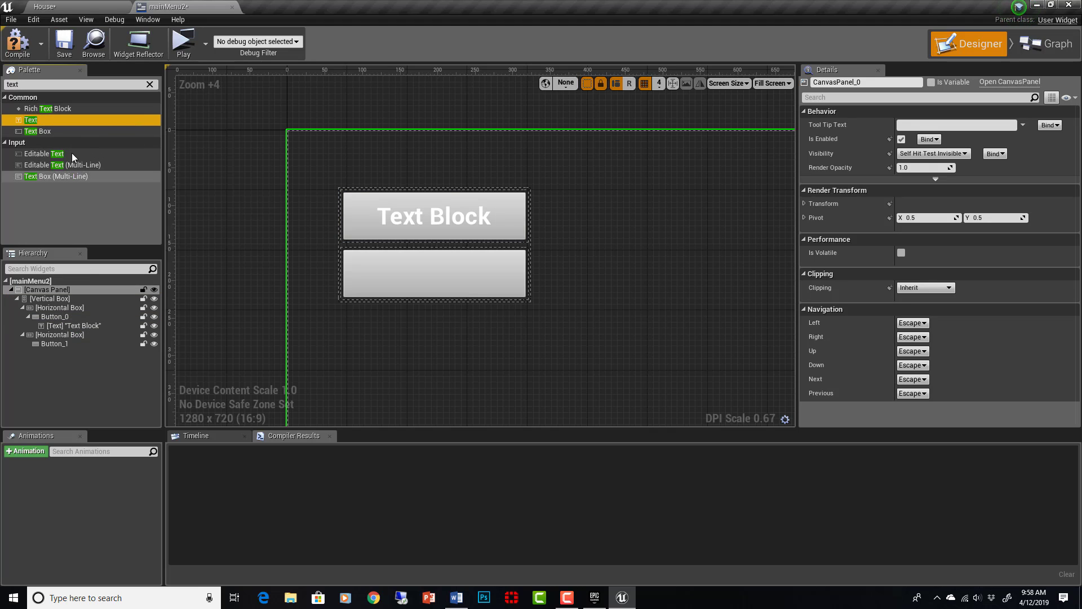
pyautogui.moveTo(71, 238); pyautogui.dragTo(59, 343)
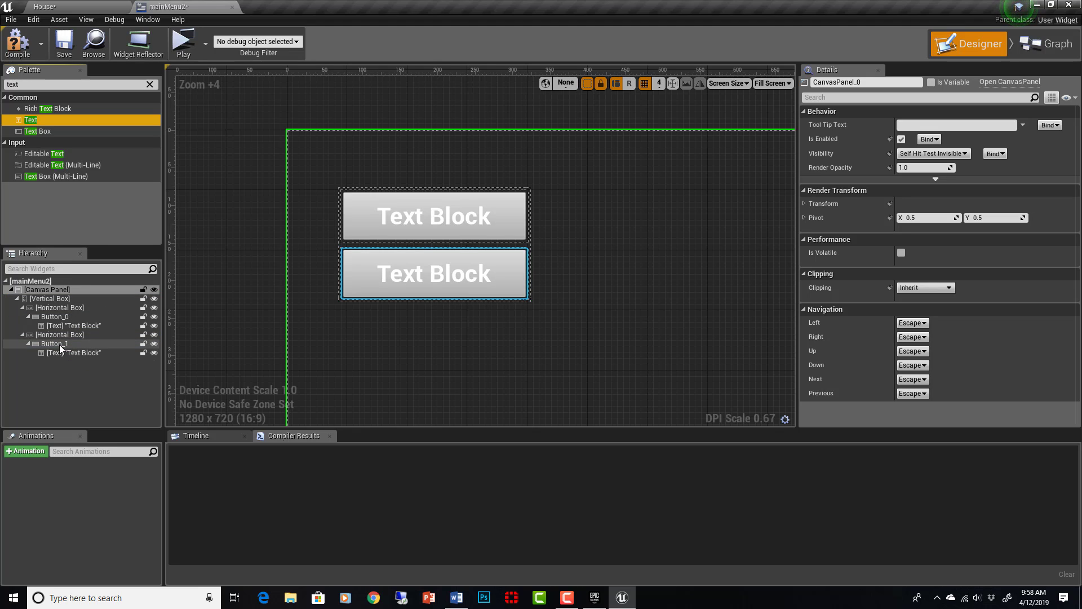
# Change the upper button's text to QUIT.
pyautogui.click(455, 217)
pyautogui.click(952, 190)
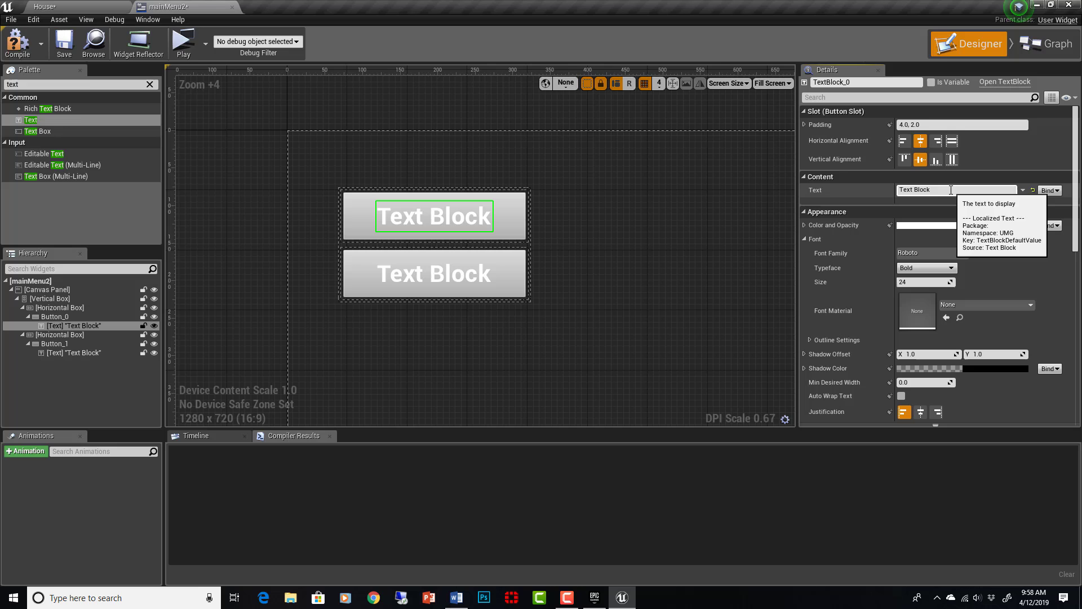
pyautogui.write('O')
pyautogui.press('Return')
pyautogui.click(620, 212)
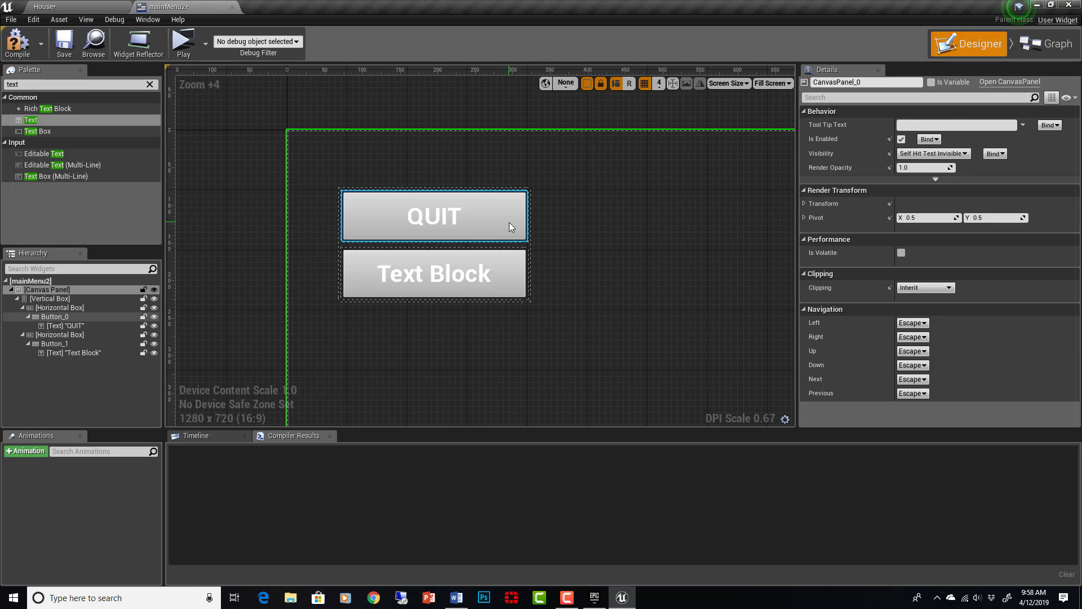
# Clear the search filter in the widget palette.
pyautogui.click(509, 222)
pyautogui.click(596, 186)
pyautogui.scroll(-7, 684, 272)
pyautogui.moveTo(685, 273); pyautogui.dragTo(427, 187, button='right')
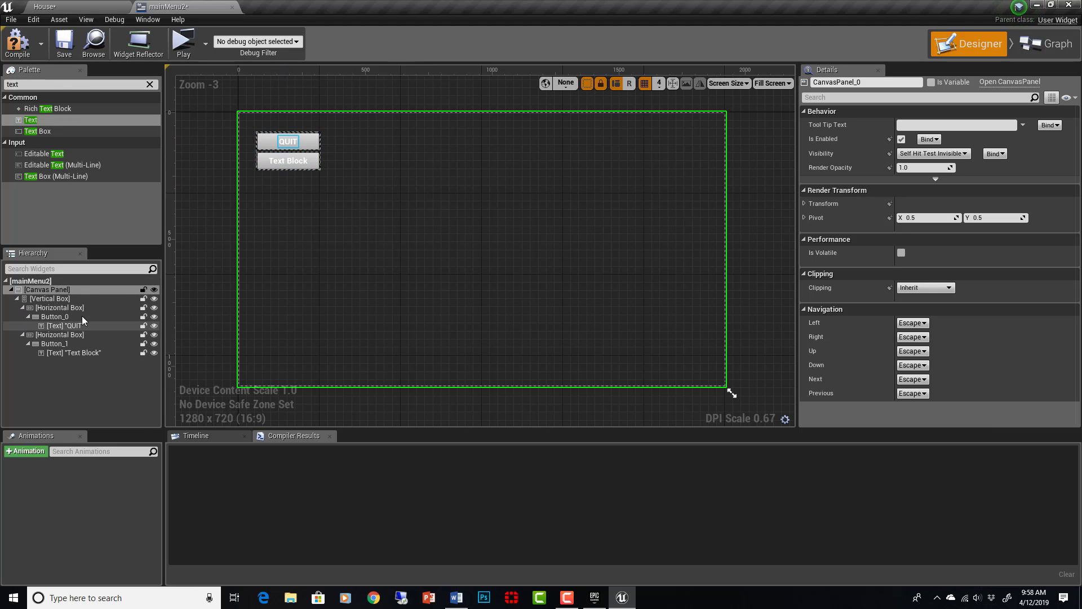
pyautogui.click(150, 84)
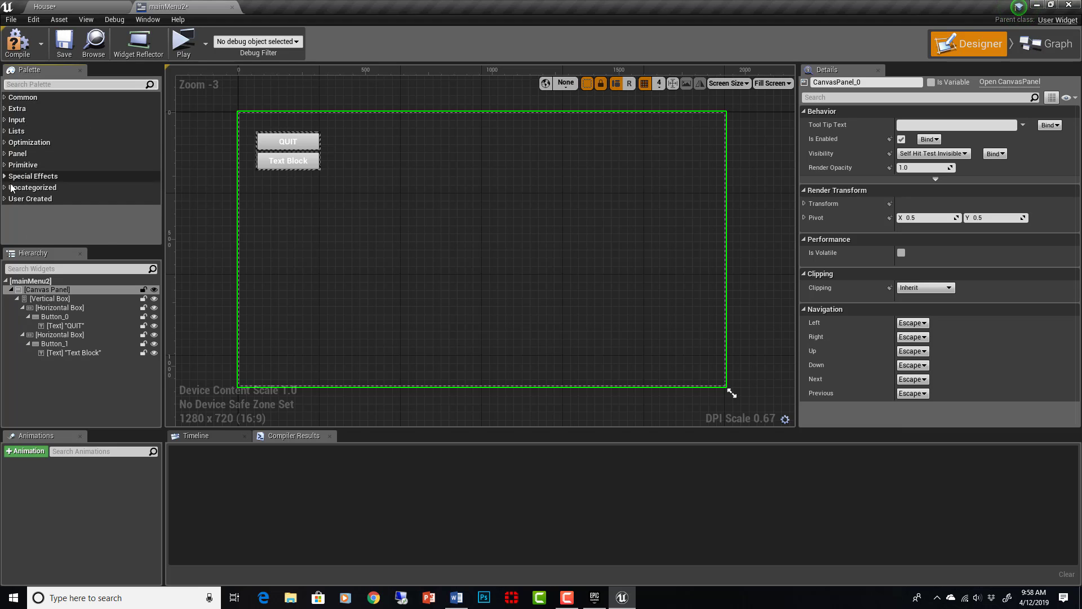
# Add an On Clicked event for the QUIT button.
pyautogui.scroll(5, 273, 133)
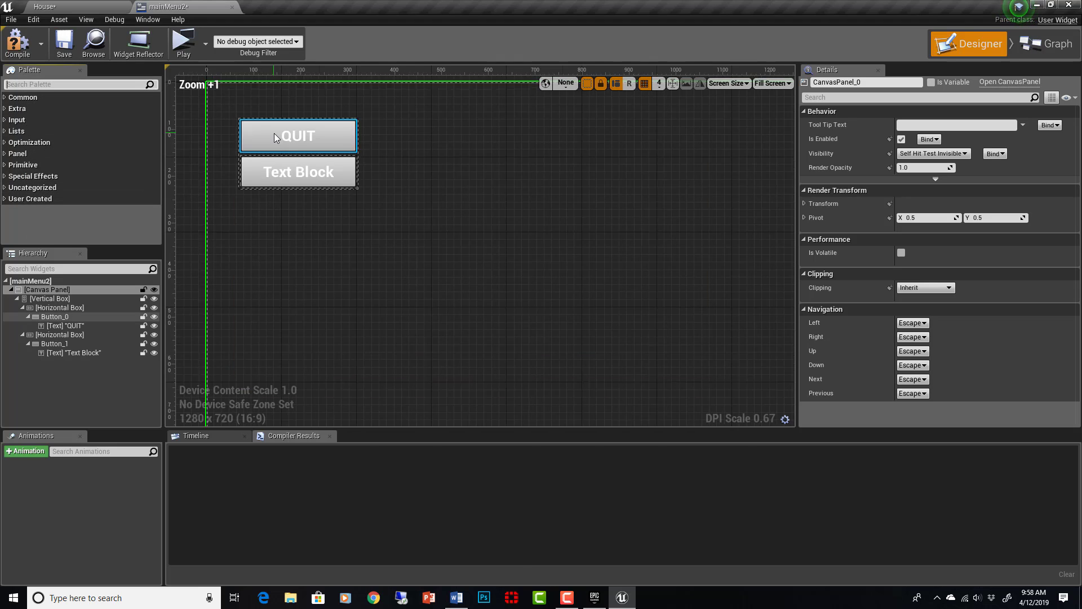
pyautogui.click(350, 133)
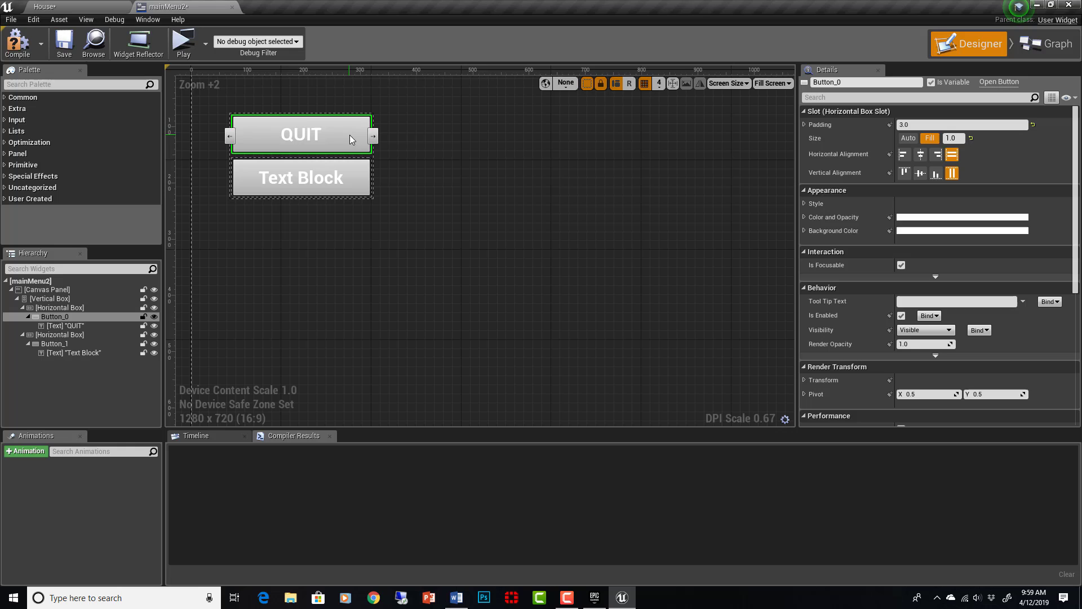
pyautogui.scroll(-5, 938, 276)
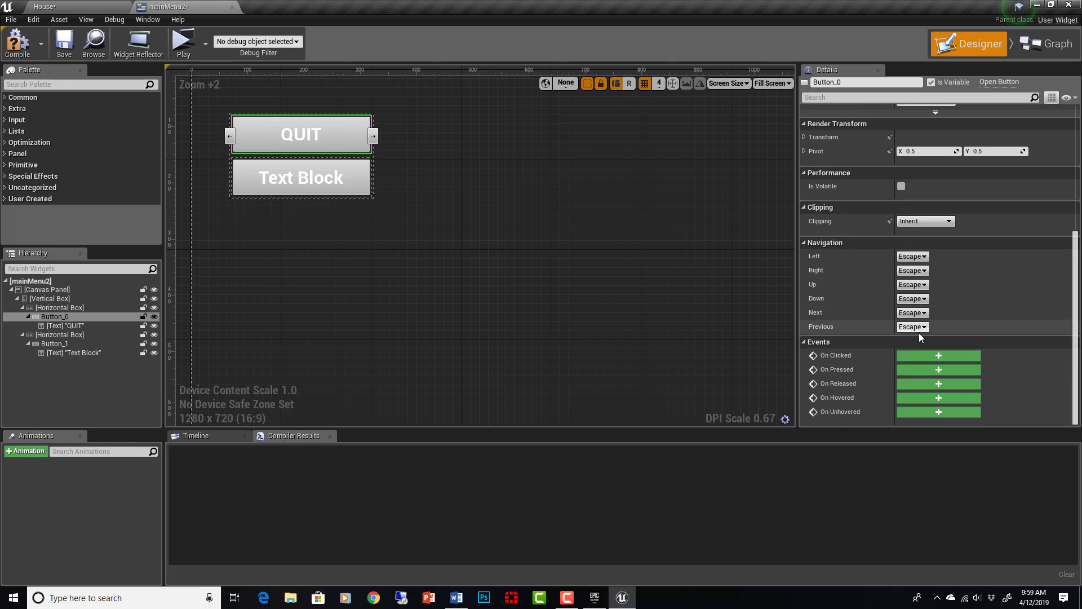
pyautogui.click(326, 143)
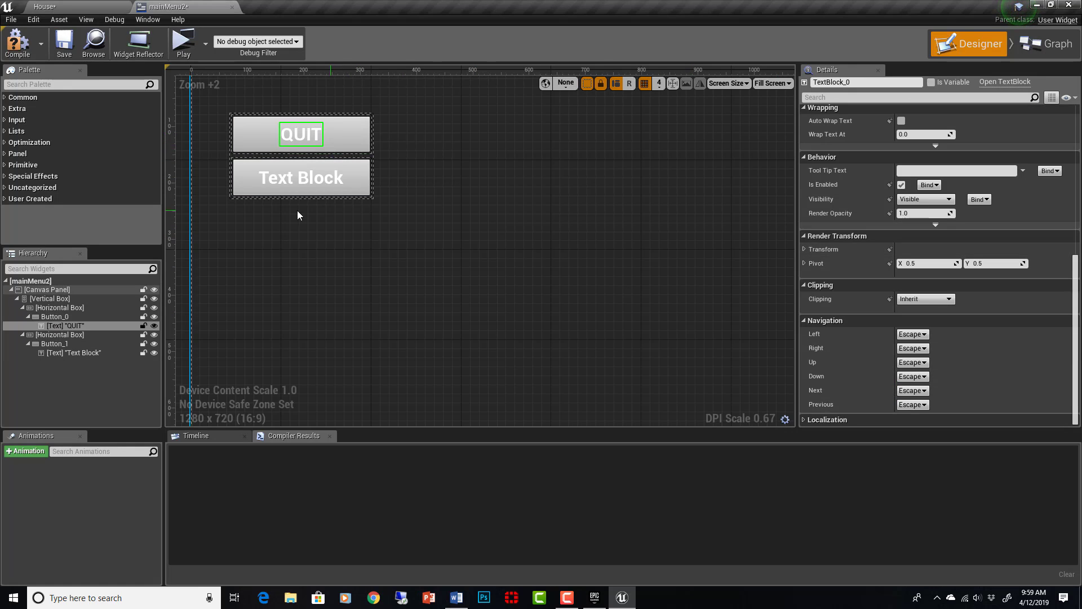
pyautogui.click(340, 140)
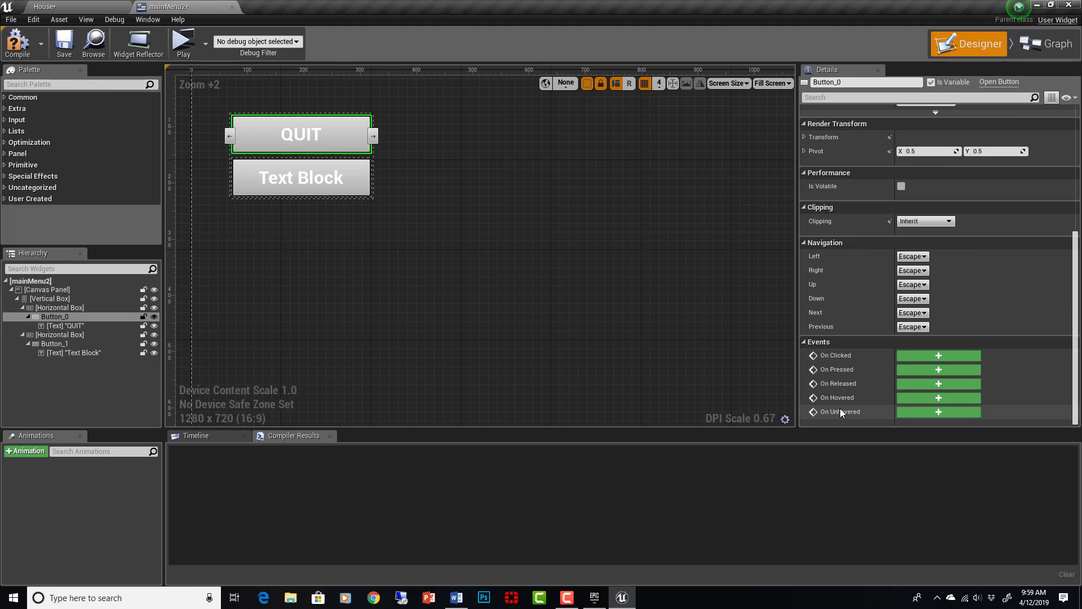
pyautogui.click(921, 357)
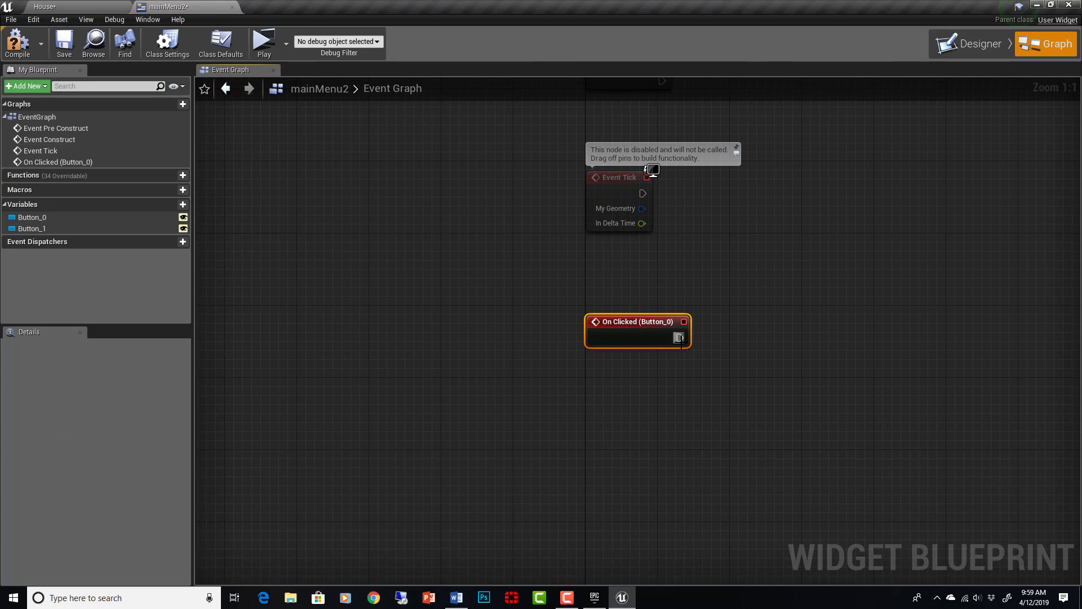
# Connect a Quit Game node to the execution output of the On Clicked event for Button_0.
pyautogui.moveTo(680, 337); pyautogui.dragTo(792, 343)
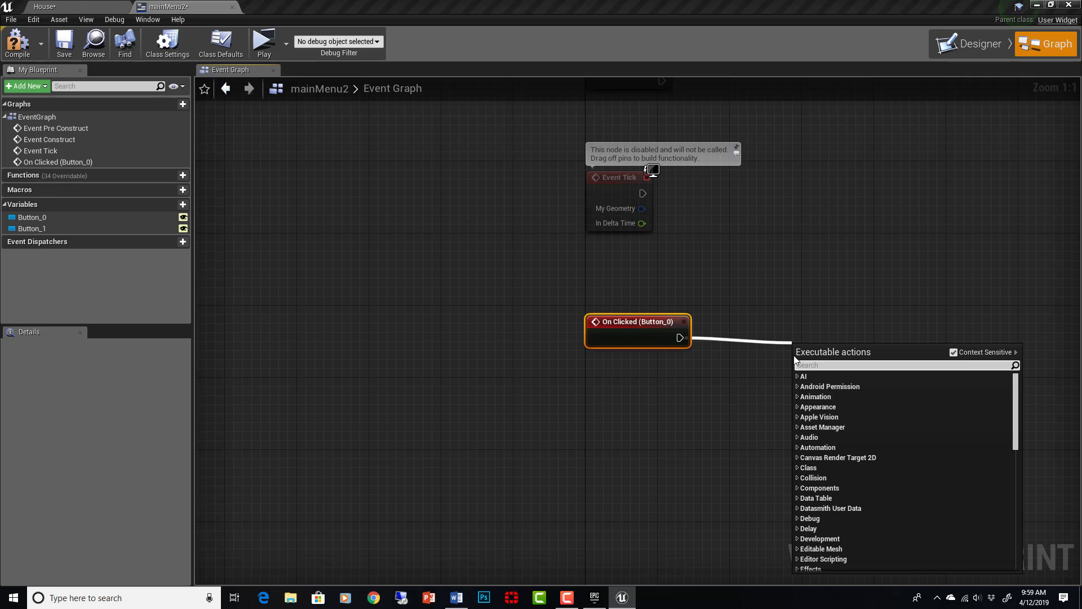
pyautogui.write('QUIT')
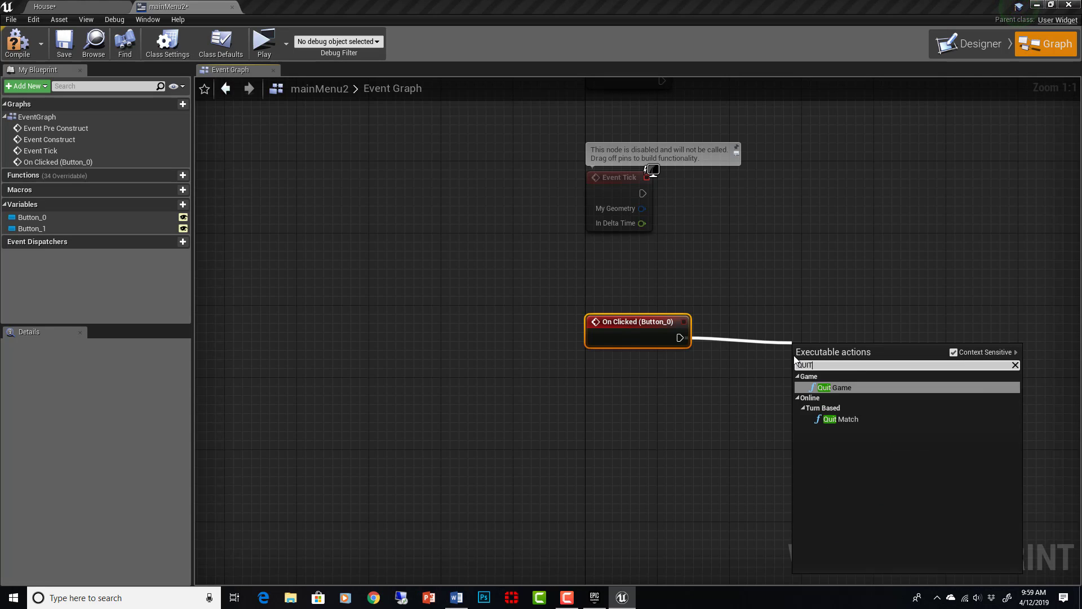
pyautogui.press('Return')
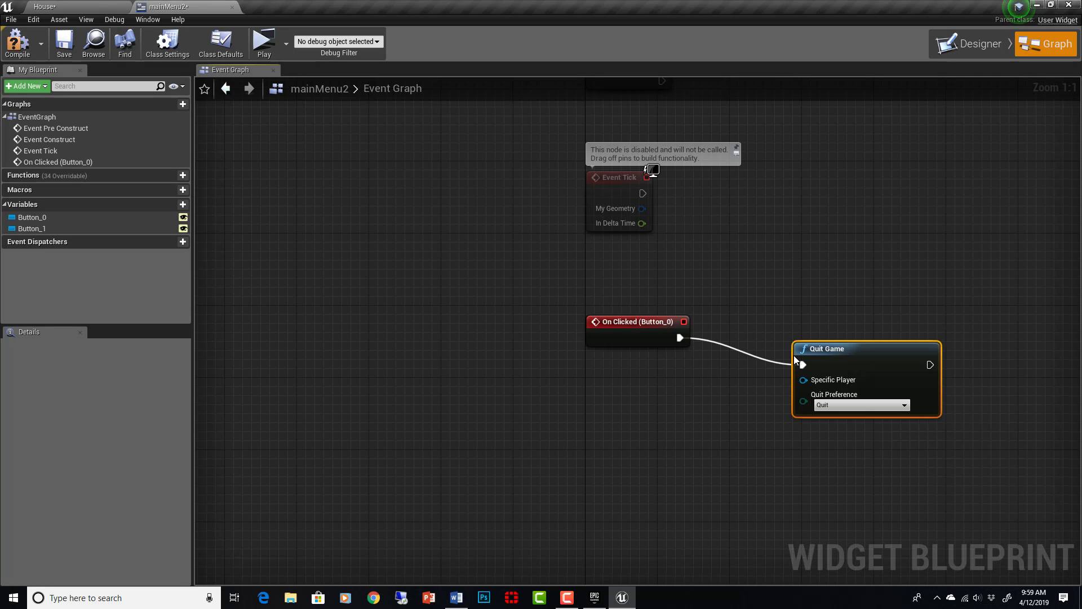
# Compile and save the mainMenu2 widget blueprint.
pyautogui.click(851, 287)
pyautogui.click(19, 47)
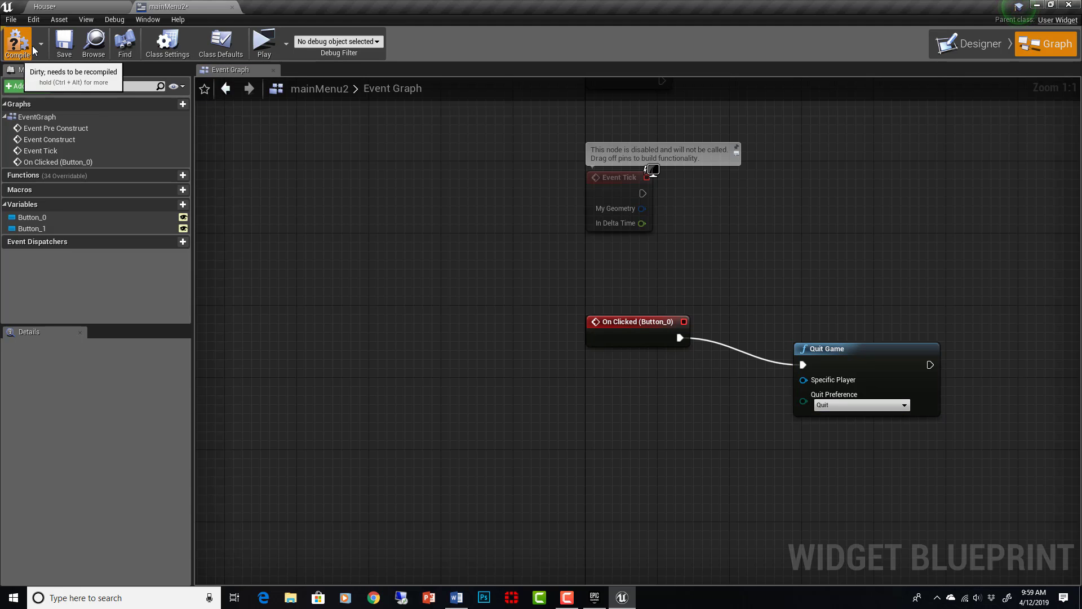
pyautogui.click(58, 46)
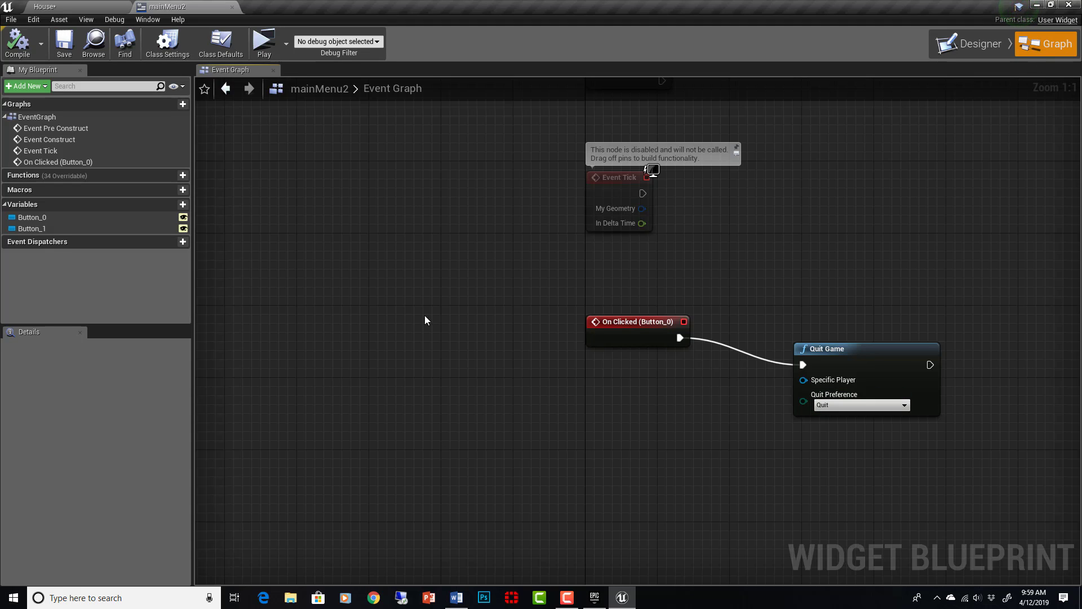
# Return to the widget design and add an On Clicked event for the lower button, Button_1.
pyautogui.click(978, 44)
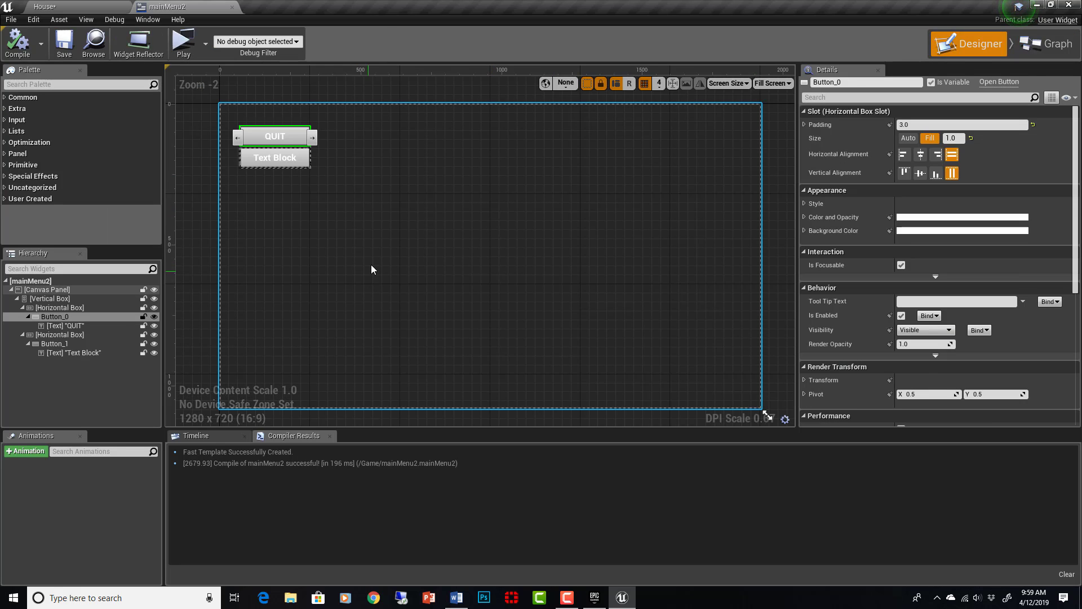
pyautogui.click(360, 237)
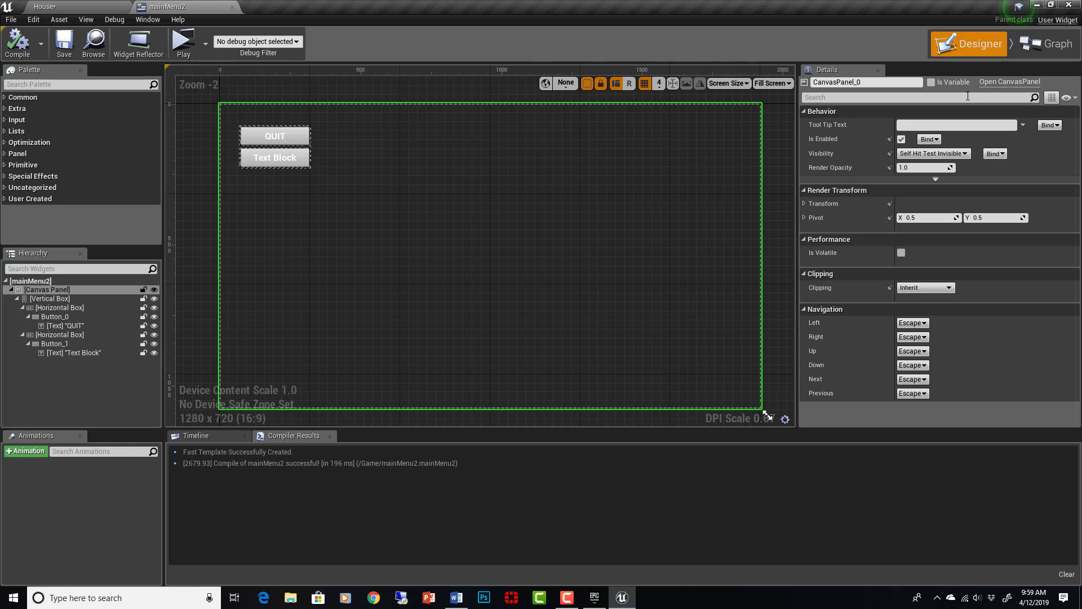
pyautogui.click(1036, 50)
pyautogui.click(969, 49)
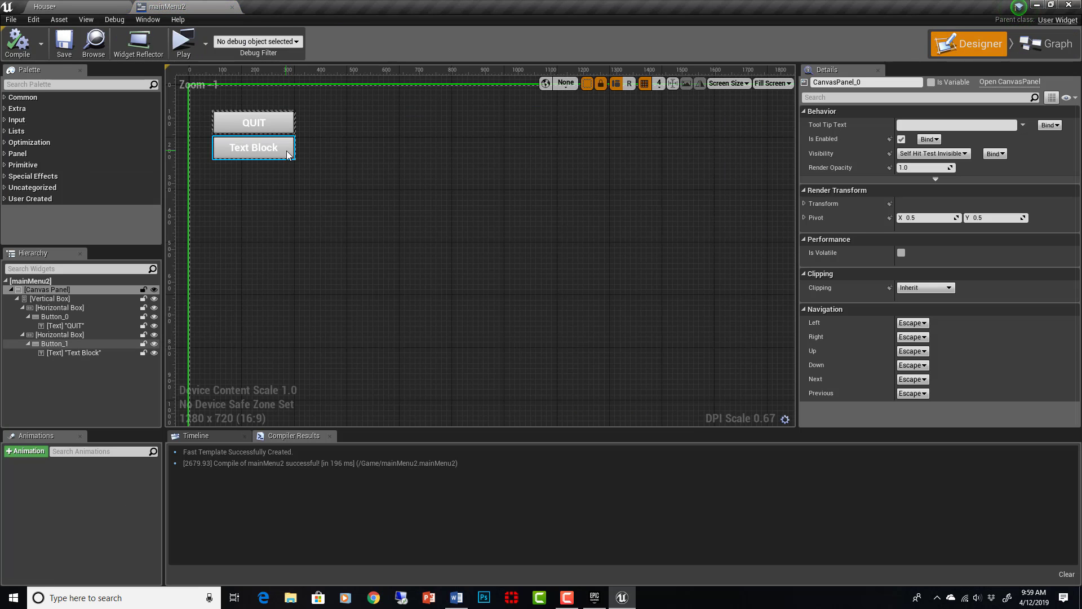
pyautogui.scroll(-8, 888, 341)
pyautogui.scroll(-1, 888, 342)
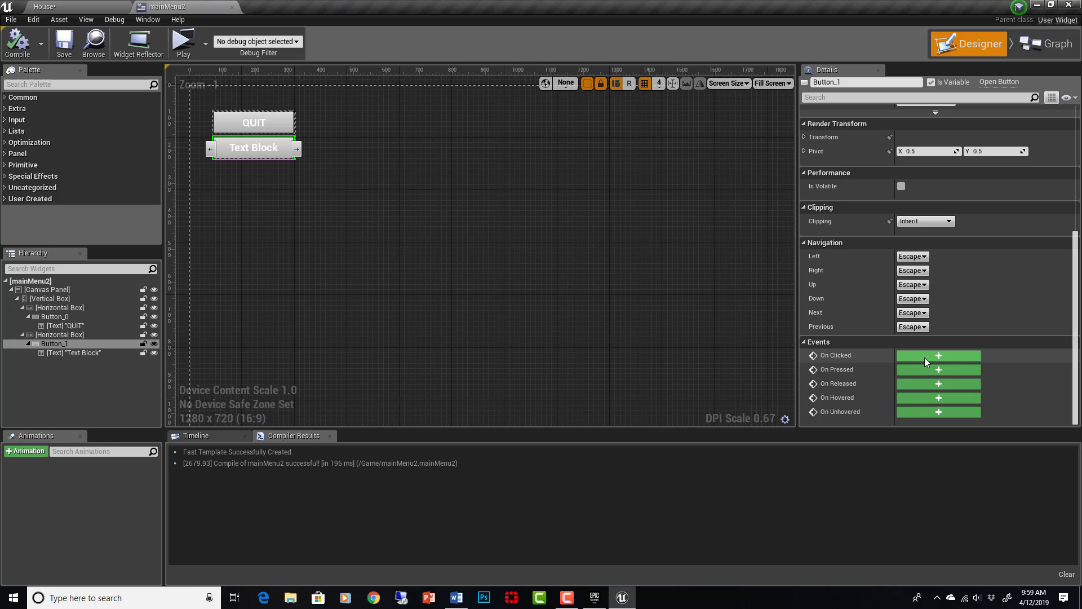
pyautogui.click(935, 356)
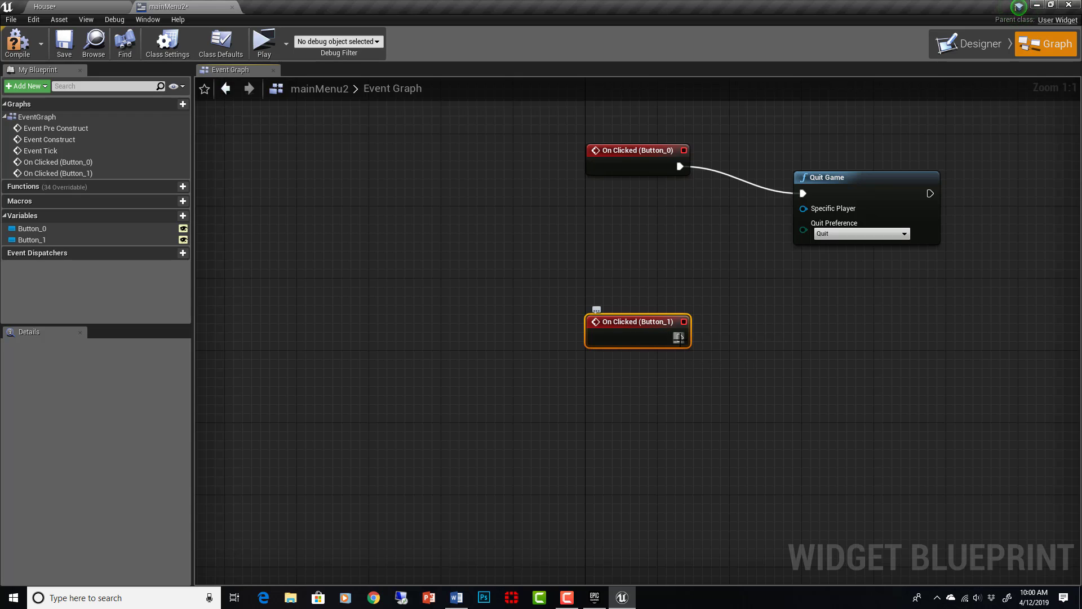
pyautogui.moveTo(679, 338); pyautogui.dragTo(816, 334)
pyautogui.click(824, 289)
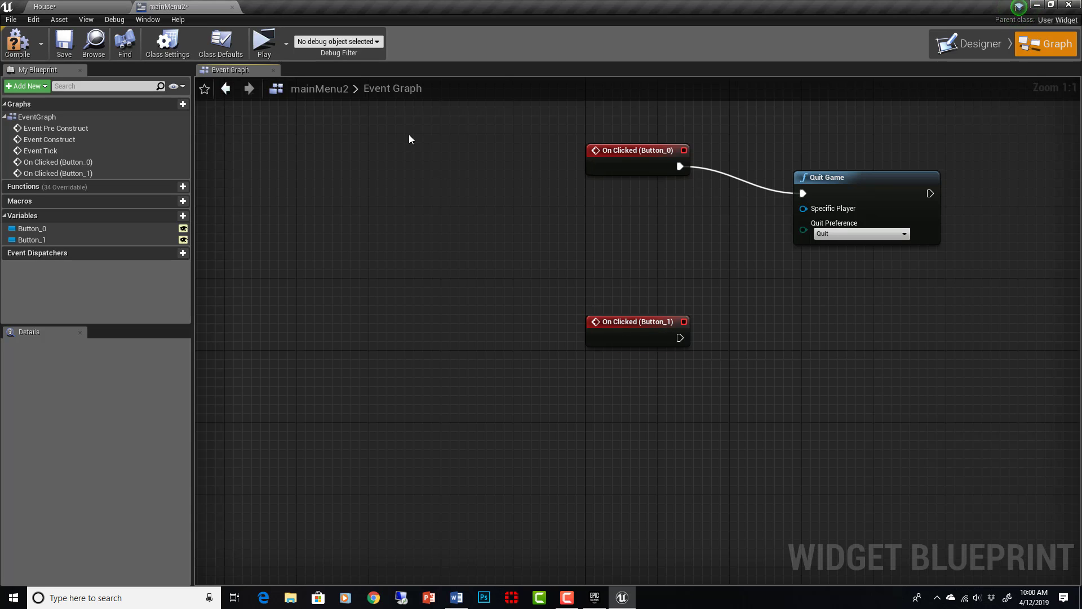
# Compile the mainMenu2 widget blueprint and return to its design view.
pyautogui.click(16, 55)
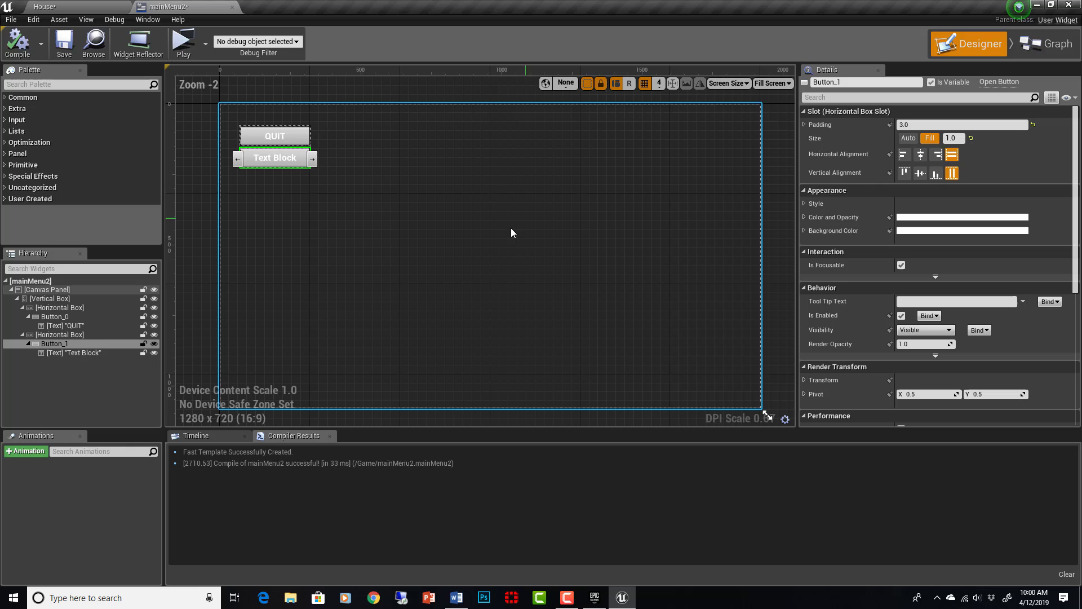
pyautogui.click(436, 191)
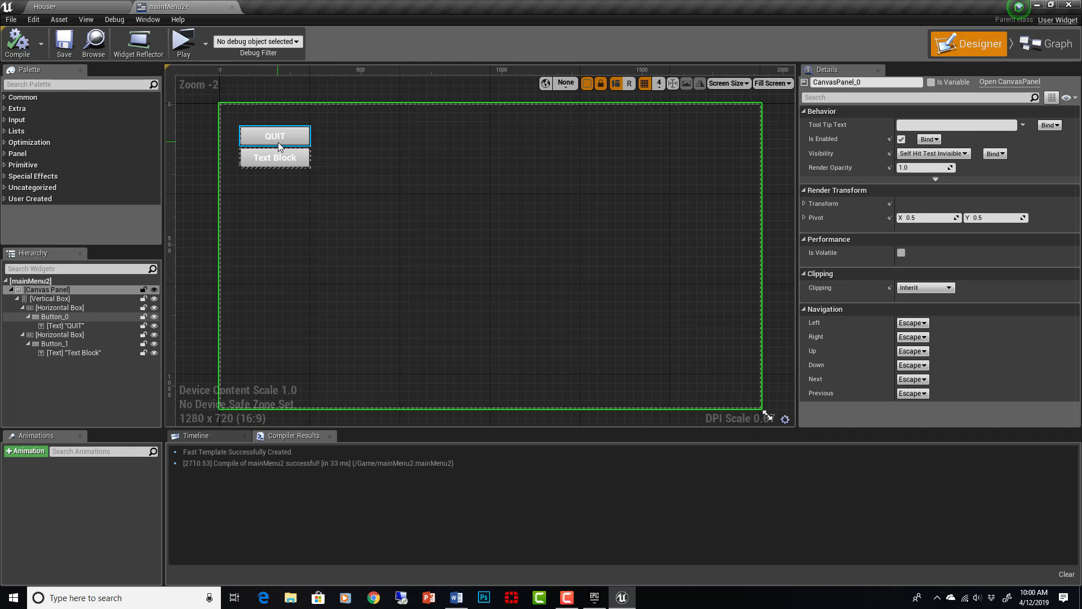
# Switch to the House level and look from the sofa toward the kitchen island with the editor icons shown.
pyautogui.click(85, 10)
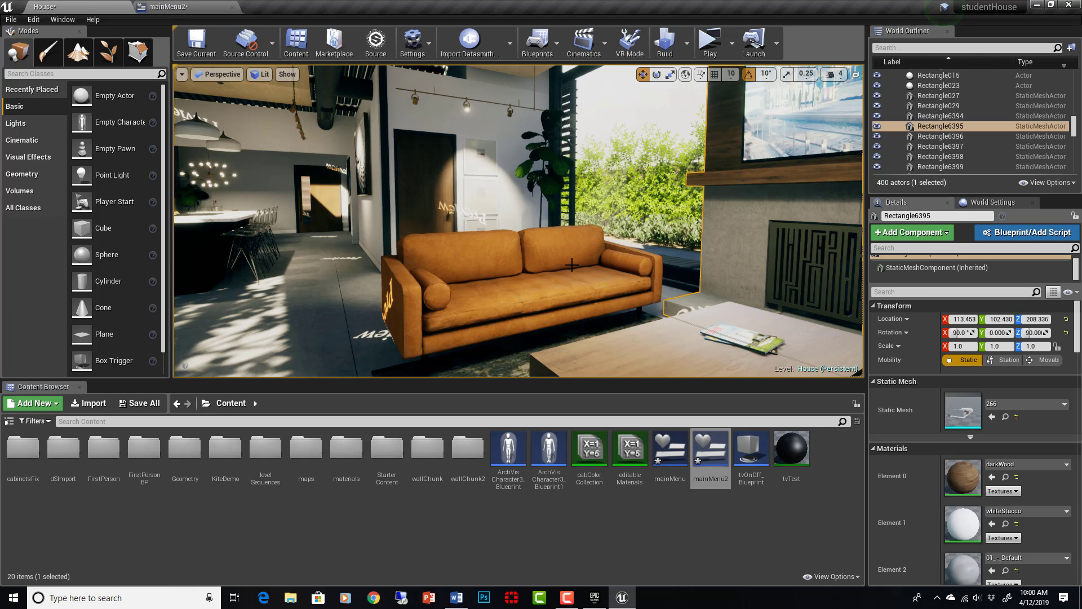
pyautogui.click(602, 290)
pyautogui.press('g')
pyautogui.moveTo(602, 290); pyautogui.dragTo(485, 287, button='right')
pyautogui.press('w')
pyautogui.moveTo(577, 320); pyautogui.dragTo(530, 320, button='right')
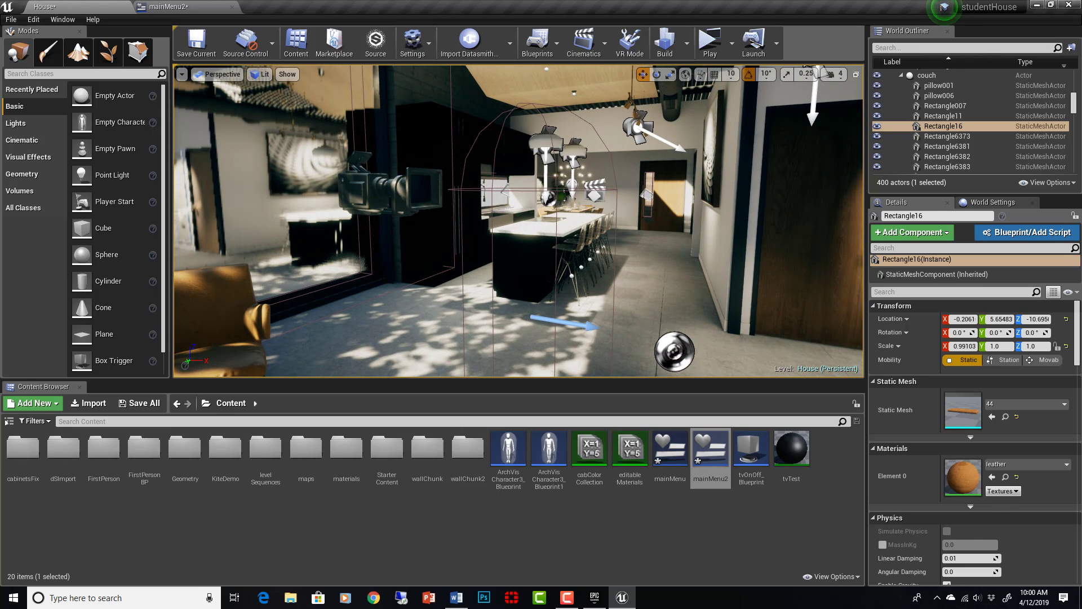
# Select the ArchVisCharacter3_Blueprint1 actor in the House level and open its blueprint's Event Graph for editing.
pyautogui.click(550, 307)
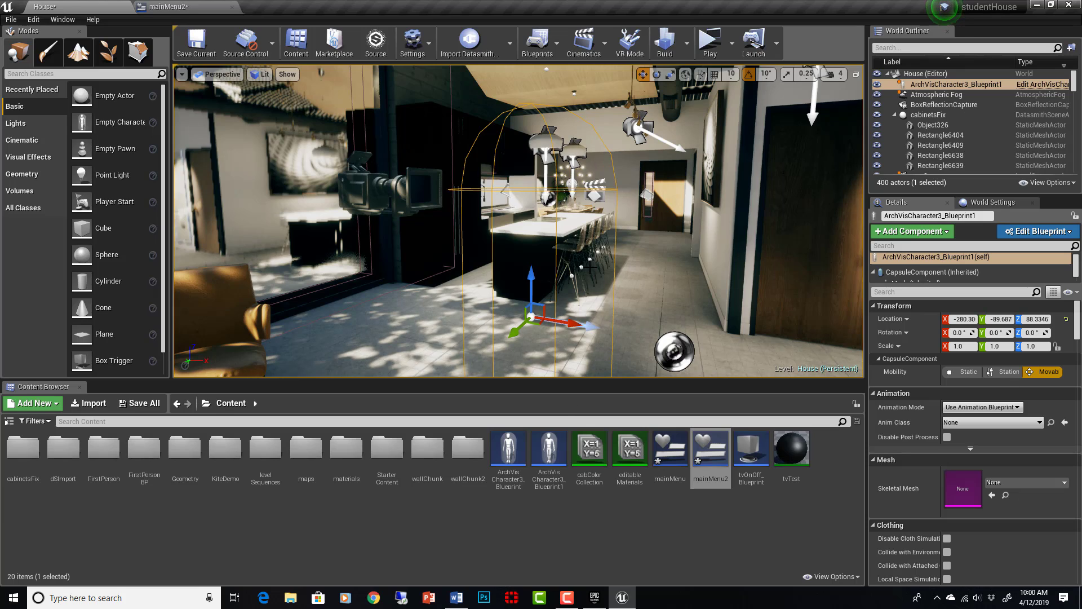
pyautogui.moveTo(550, 359); pyautogui.dragTo(550, 417)
pyautogui.moveTo(485, 346)
pyautogui.mouseDown()
pyautogui.moveTo(469, 372)
pyautogui.moveTo(485, 346)
pyautogui.mouseUp()
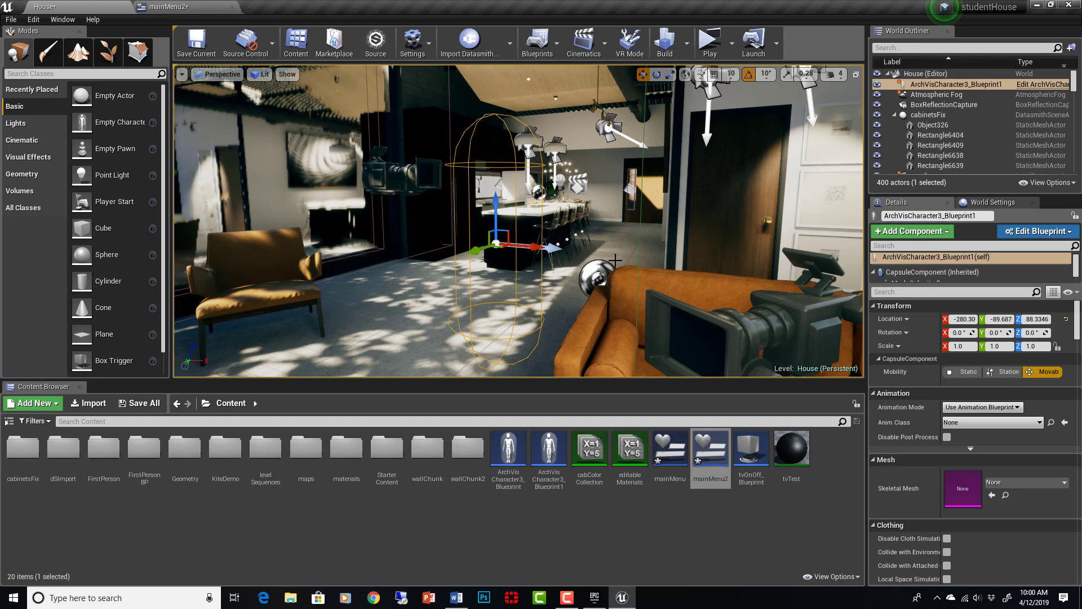
pyautogui.click(1021, 233)
pyautogui.click(1017, 255)
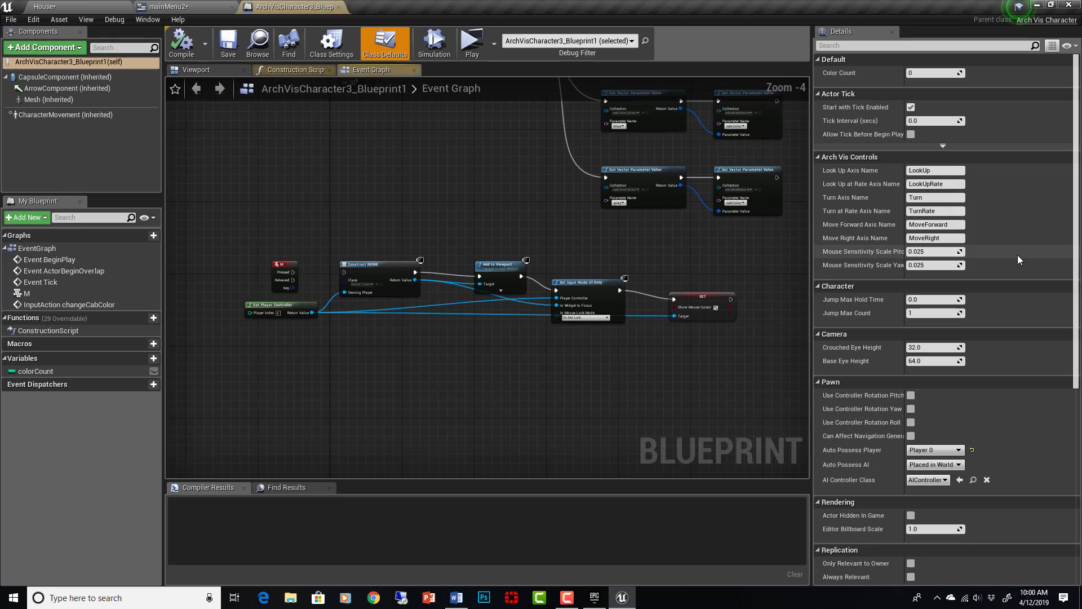
# Connect the M key event's Pressed output to the Construct NONE node and compile the character blueprint.
pyautogui.moveTo(581, 351); pyautogui.dragTo(612, 329, button='right')
pyautogui.scroll(2, 318, 198)
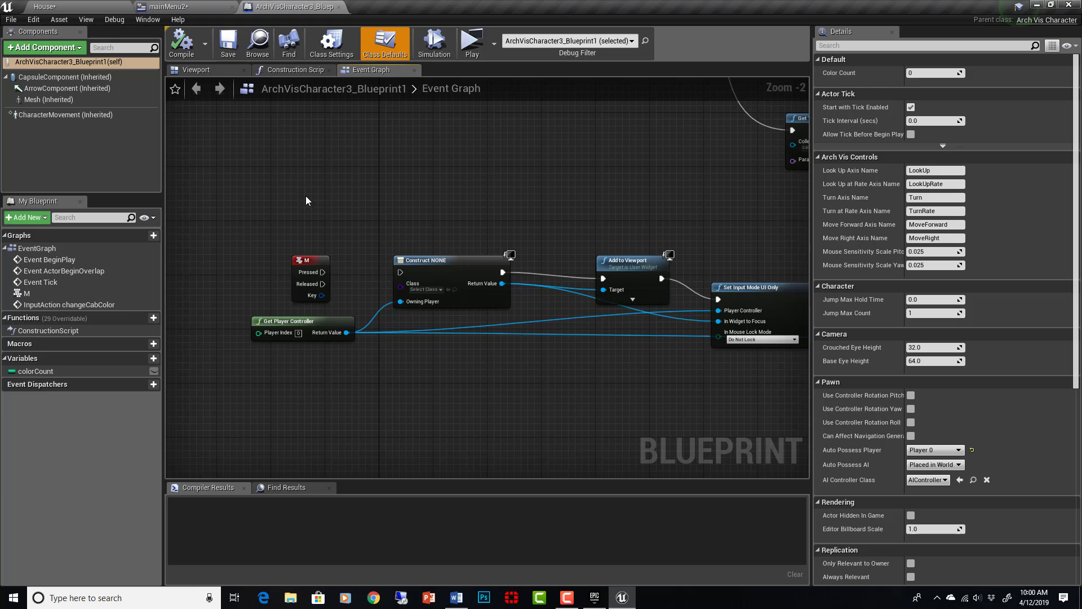
pyautogui.moveTo(591, 217); pyautogui.dragTo(534, 160, button='right')
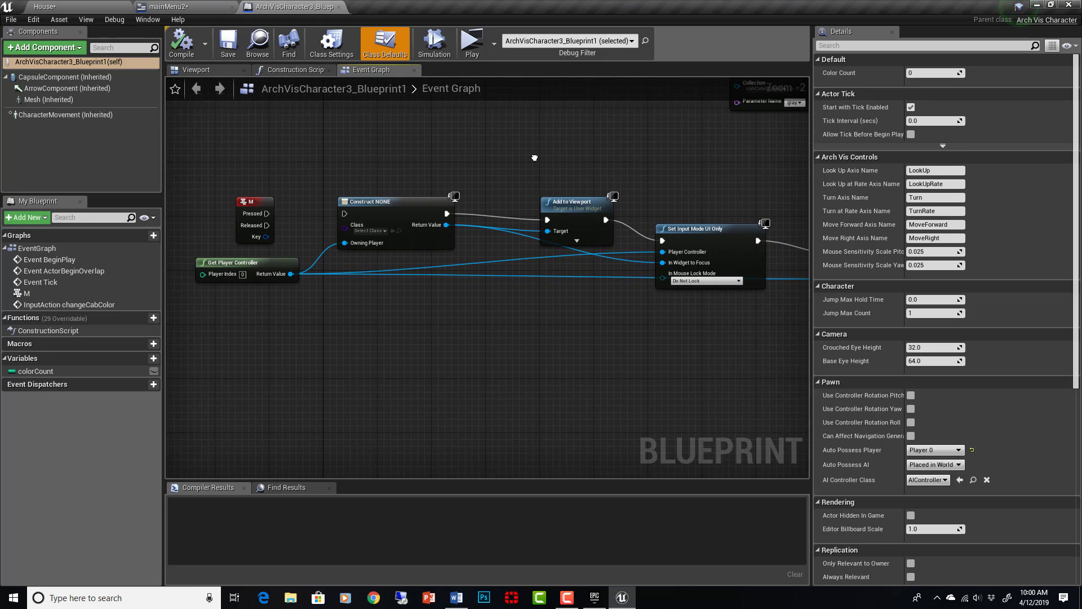
pyautogui.scroll(-2, 576, 168)
pyautogui.moveTo(629, 165); pyautogui.dragTo(583, 196, button='right')
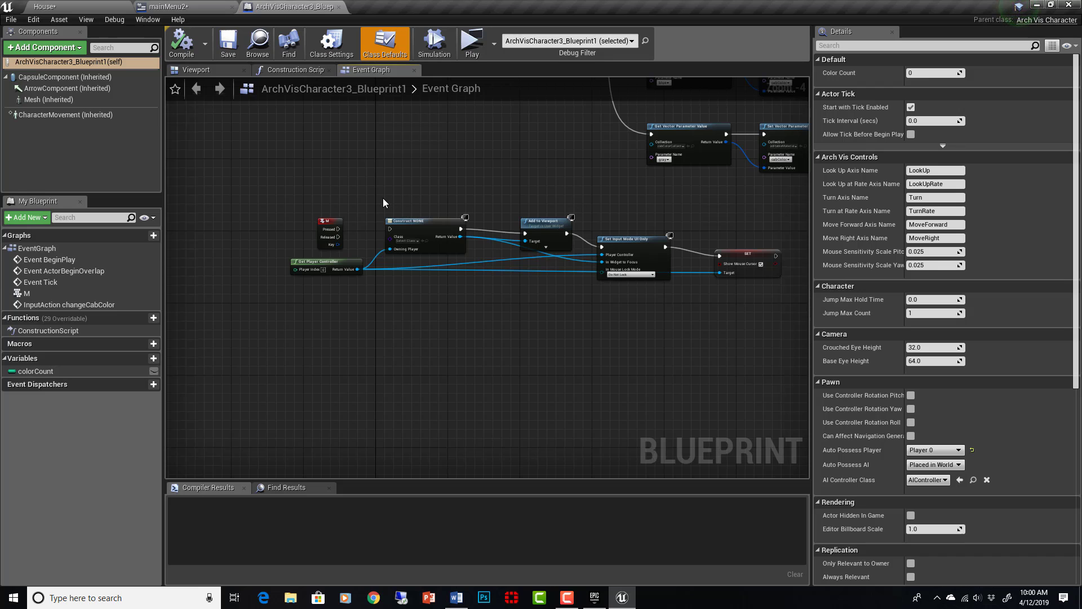
pyautogui.scroll(2, 384, 202)
pyautogui.moveTo(315, 244); pyautogui.dragTo(395, 244)
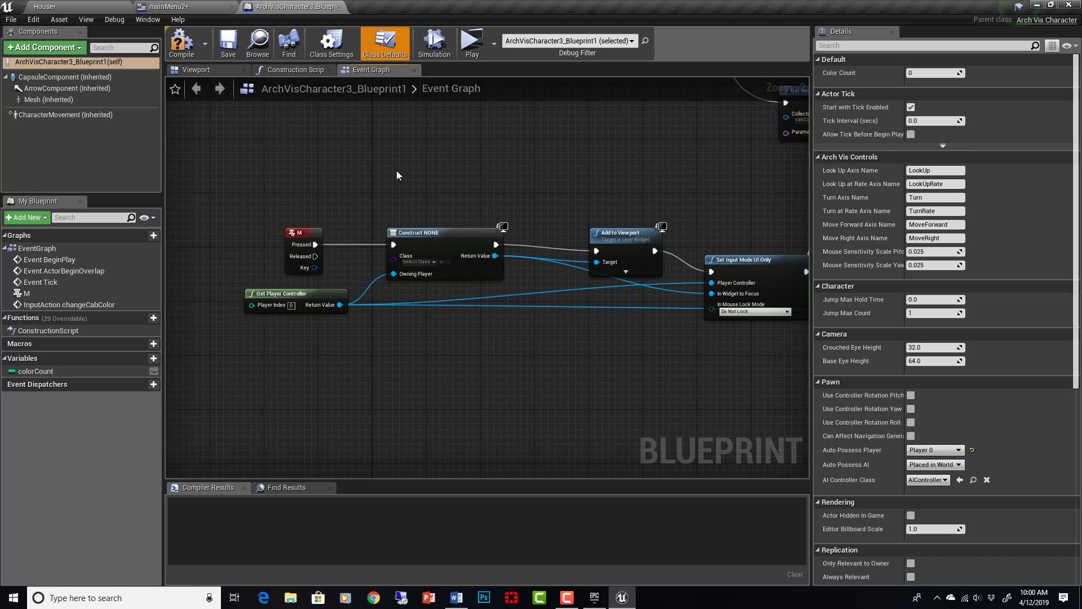
pyautogui.click(182, 42)
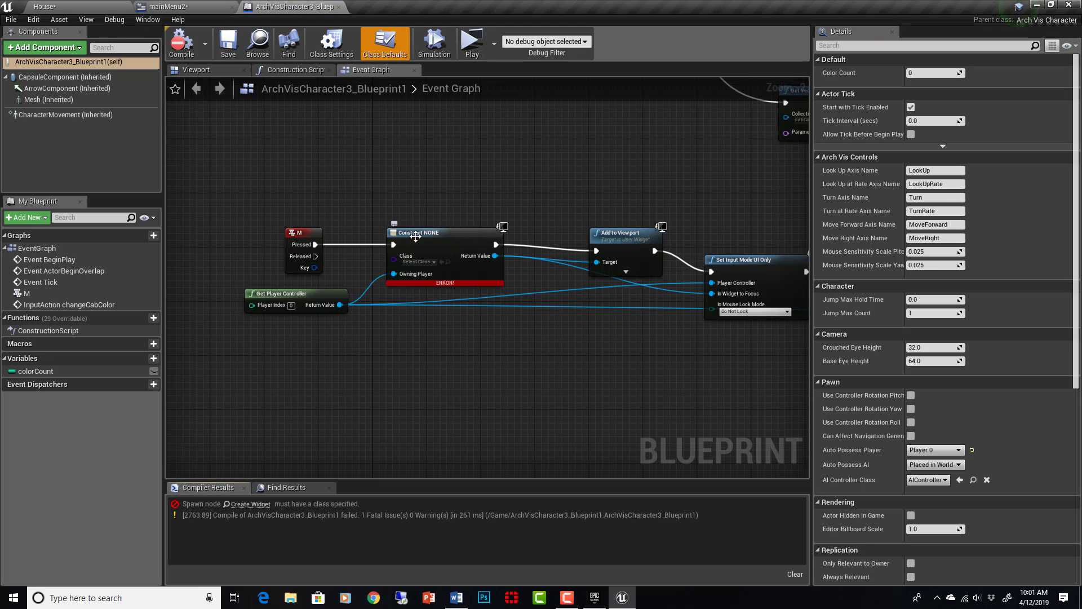
# Set the widget class of the Construct NONE node to mainMenu2 and recompile the character blueprint.
pyautogui.click(434, 262)
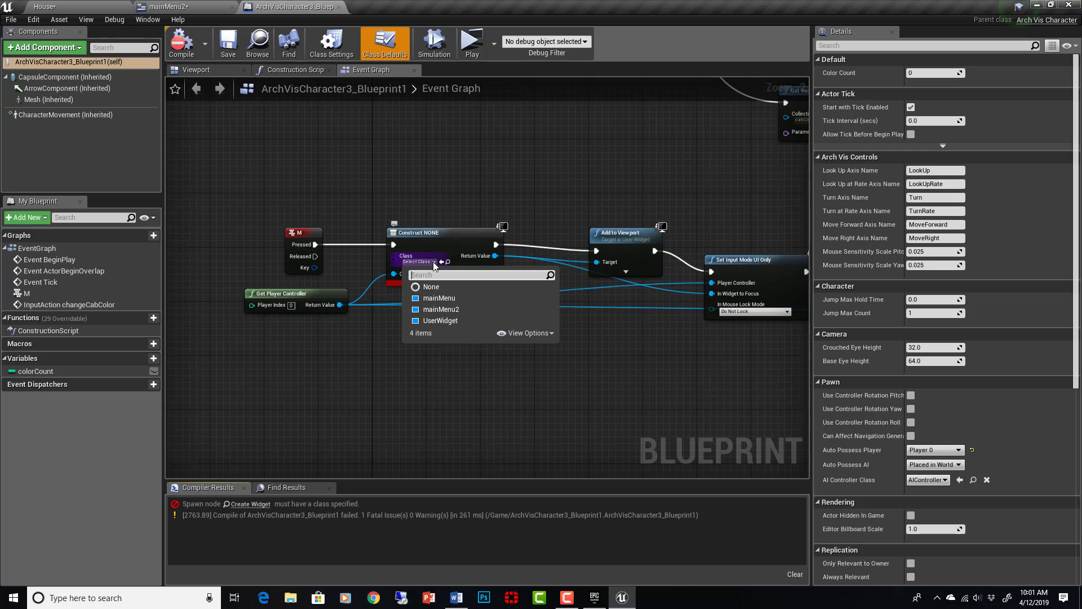
pyautogui.click(441, 310)
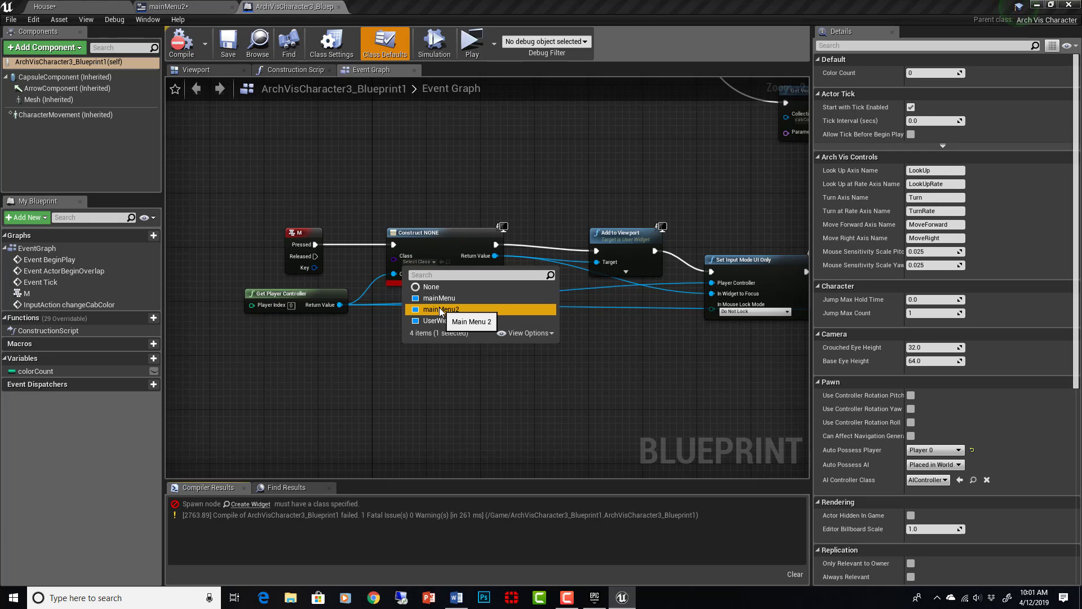
pyautogui.click(442, 309)
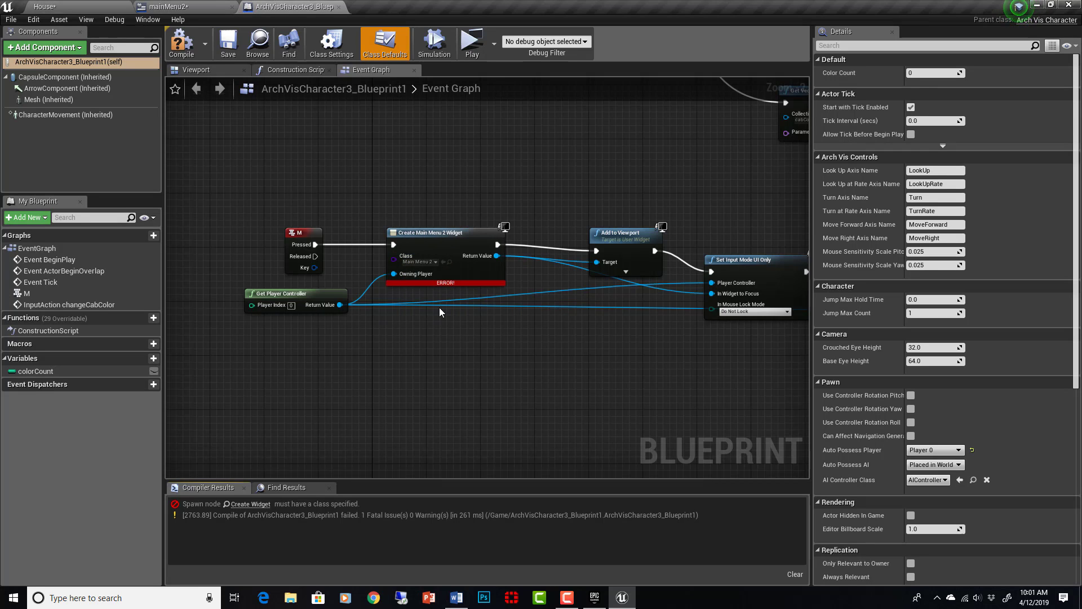
pyautogui.click(181, 40)
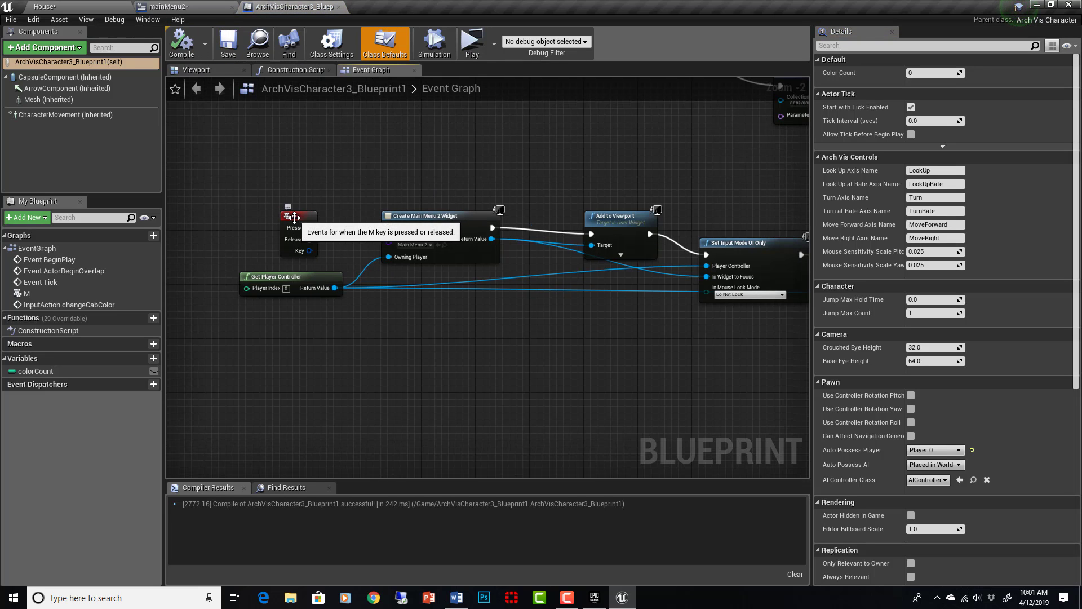
# Play the House level in a standalone preview, bring up the menu with the M event and test its QUIT button.
pyautogui.scroll(2, 294, 216)
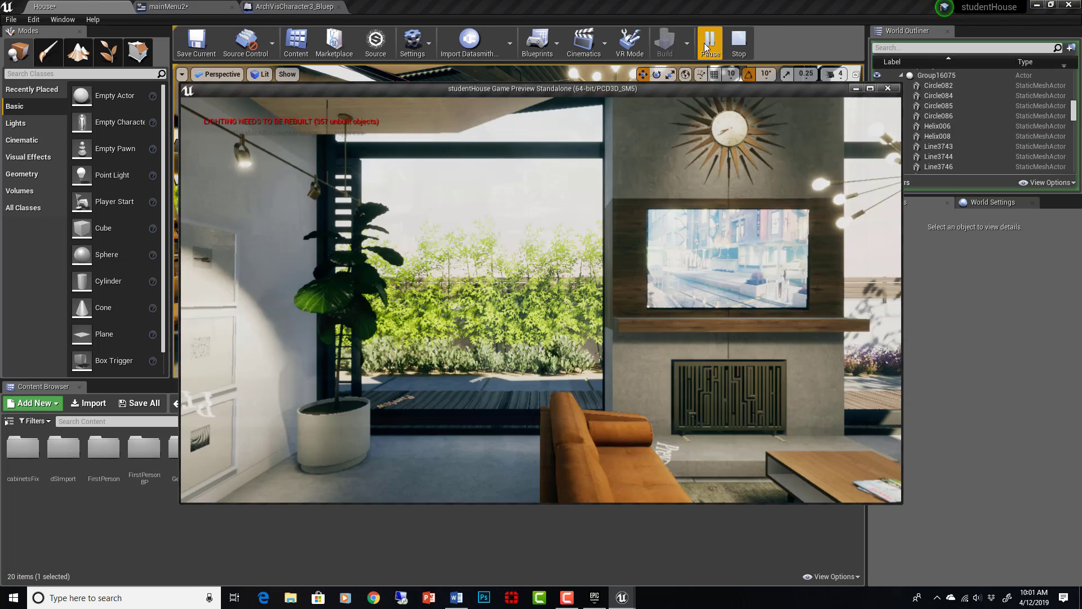
pyautogui.click(684, 227)
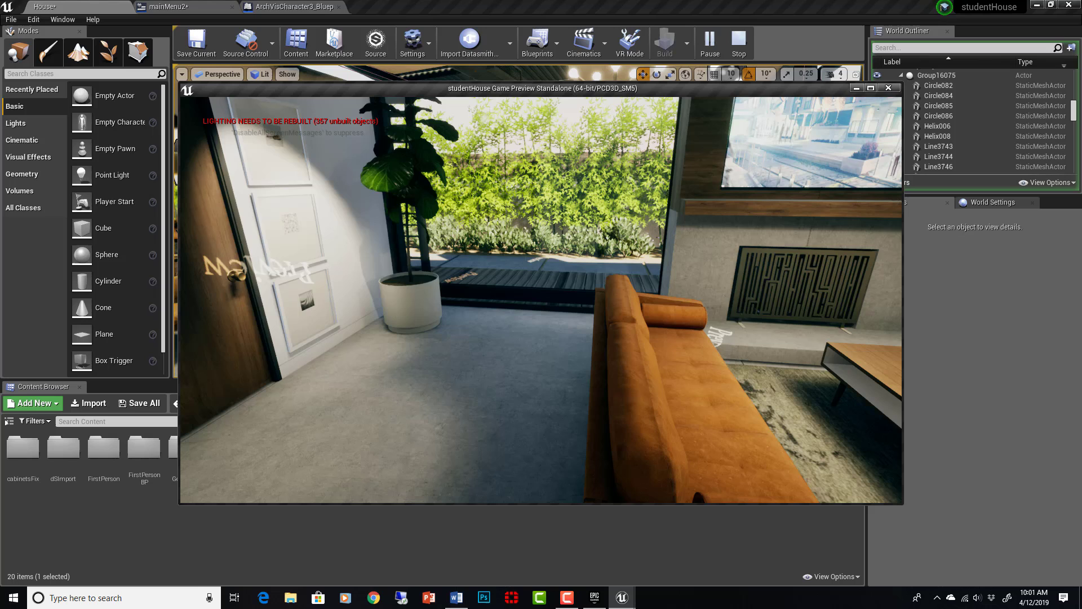
pyautogui.press('m')
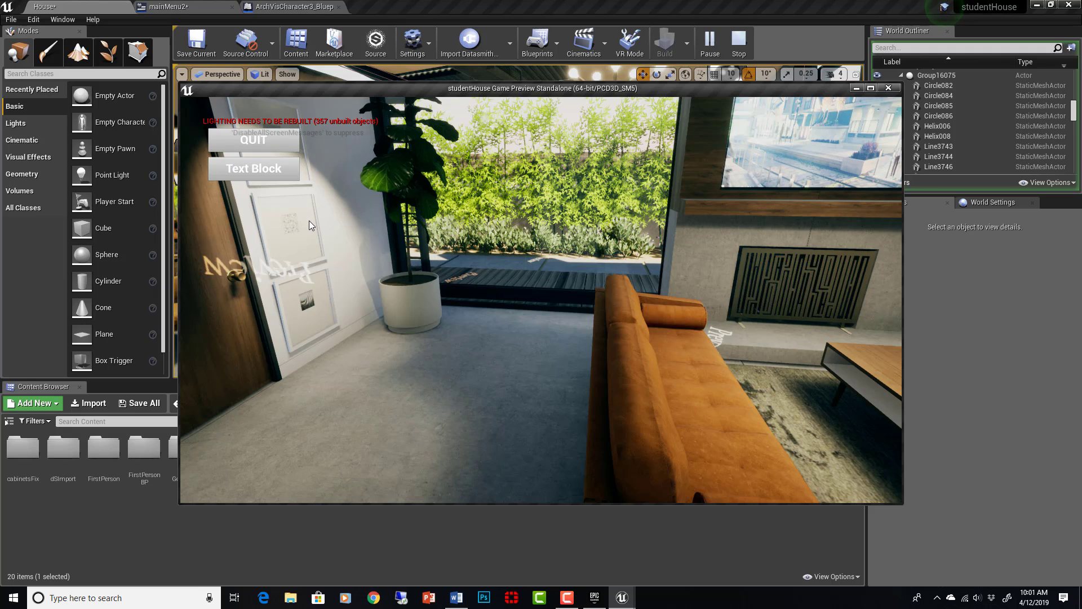
pyautogui.click(259, 141)
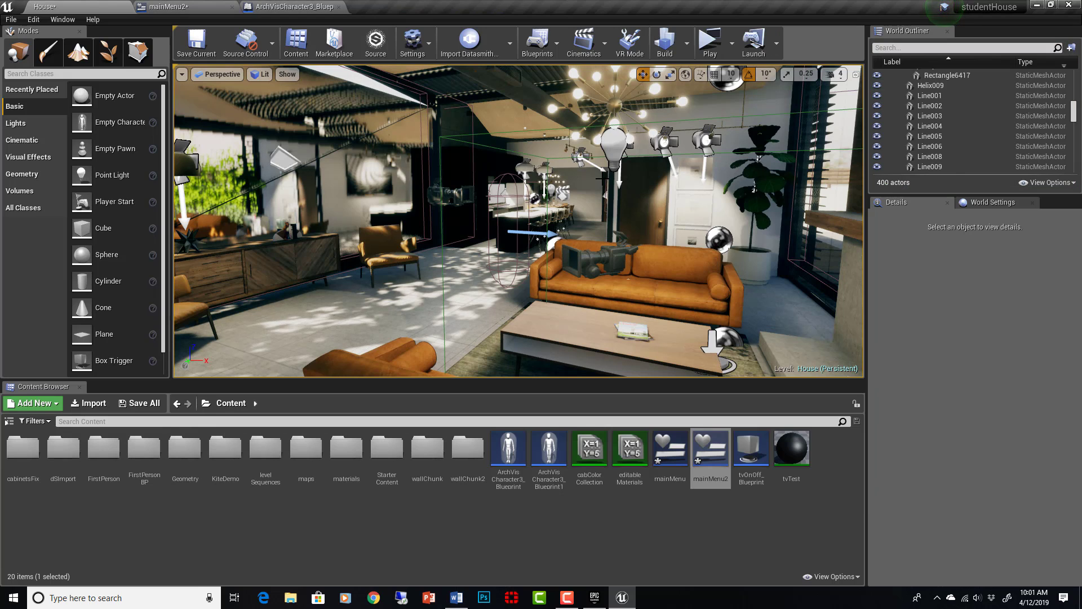
# Reopen the ArchVisCharacter3_Blueprint1 event graph and add an Escape key event below the M key nodes.
pyautogui.click(509, 230)
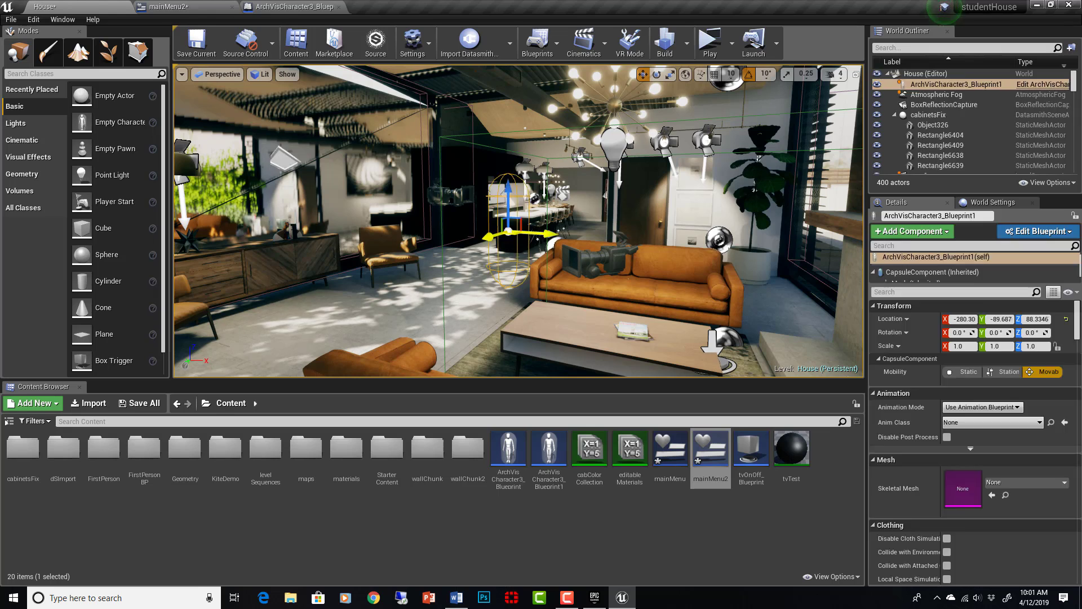
pyautogui.hotkey('ctrl', 'e')
pyautogui.scroll(-2, 531, 334)
pyautogui.moveTo(538, 334); pyautogui.dragTo(453, 296, button='right')
pyautogui.rightClick(345, 337)
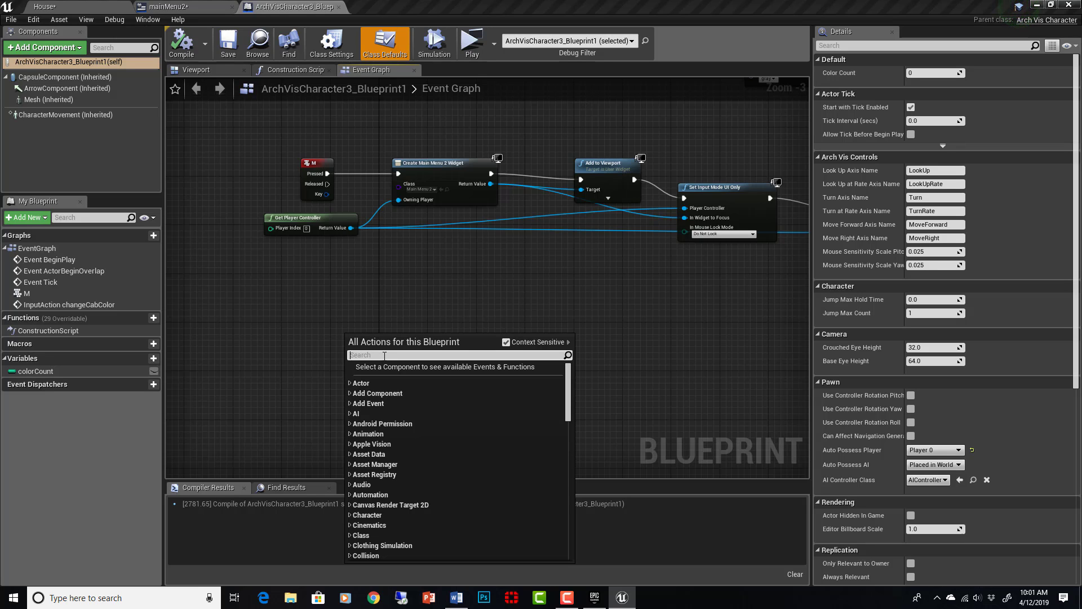
pyautogui.write('ESC')
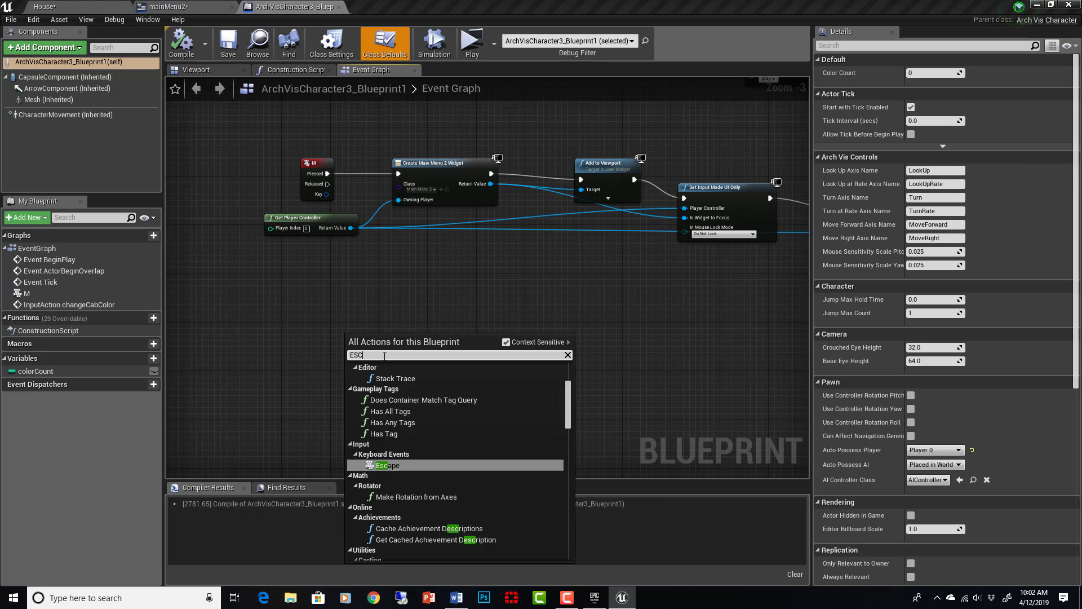
pyautogui.press('Return')
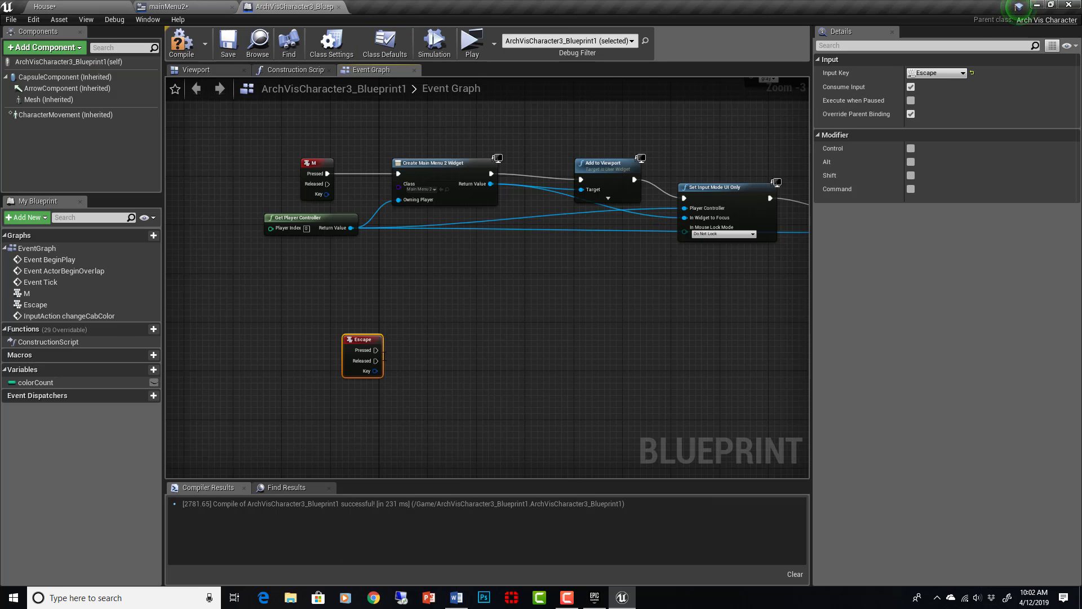
# Position the Escape event under the M event and add a Create Widget node driven by its Pressed output.
pyautogui.moveTo(369, 341); pyautogui.dragTo(398, 297)
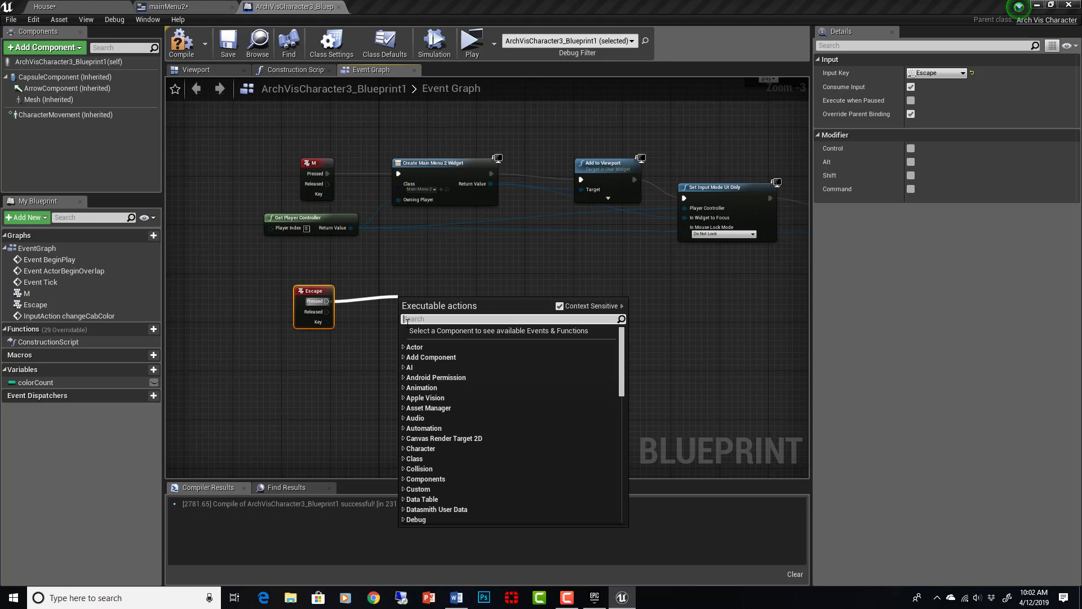
pyautogui.write('create')
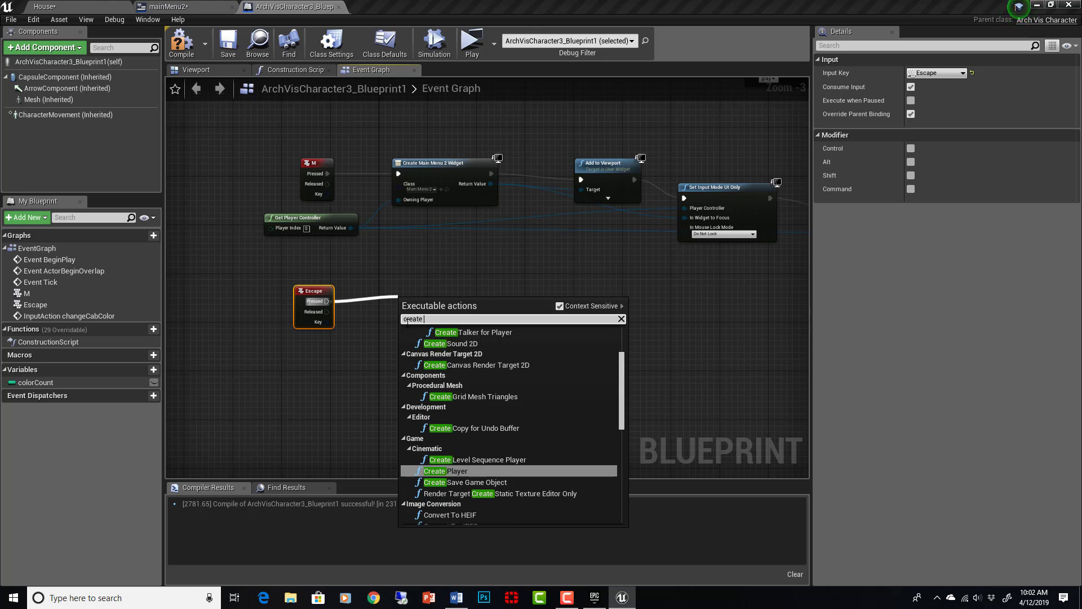
pyautogui.write(' wid')
pyautogui.press('Return')
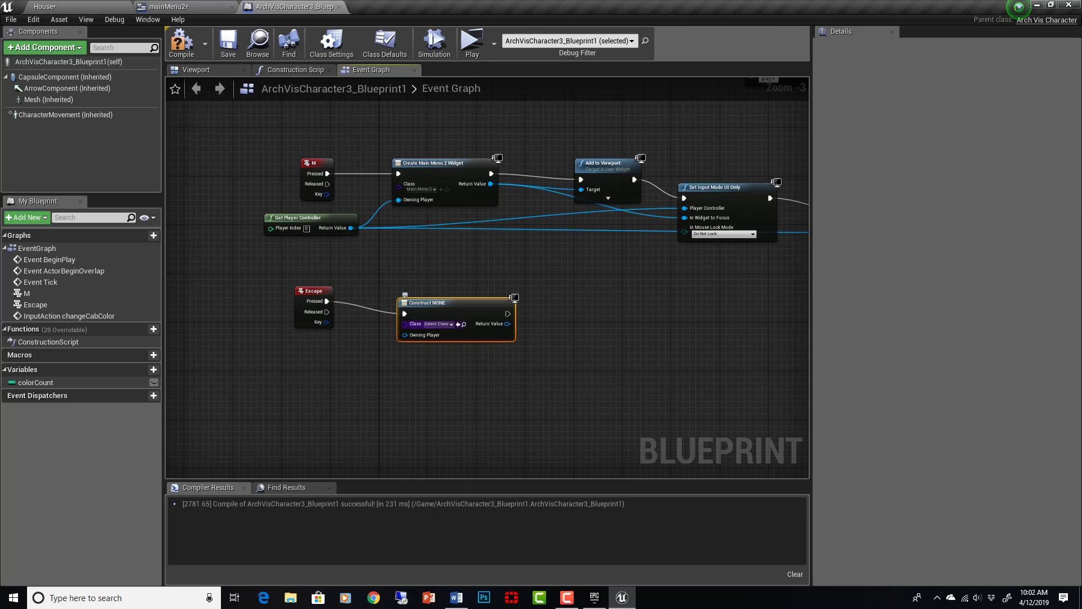
# Set the class of the Escape event's Create Widget node to mainMenu2.
pyautogui.scroll(3, 420, 319)
pyautogui.moveTo(490, 268); pyautogui.dragTo(510, 282, button='right')
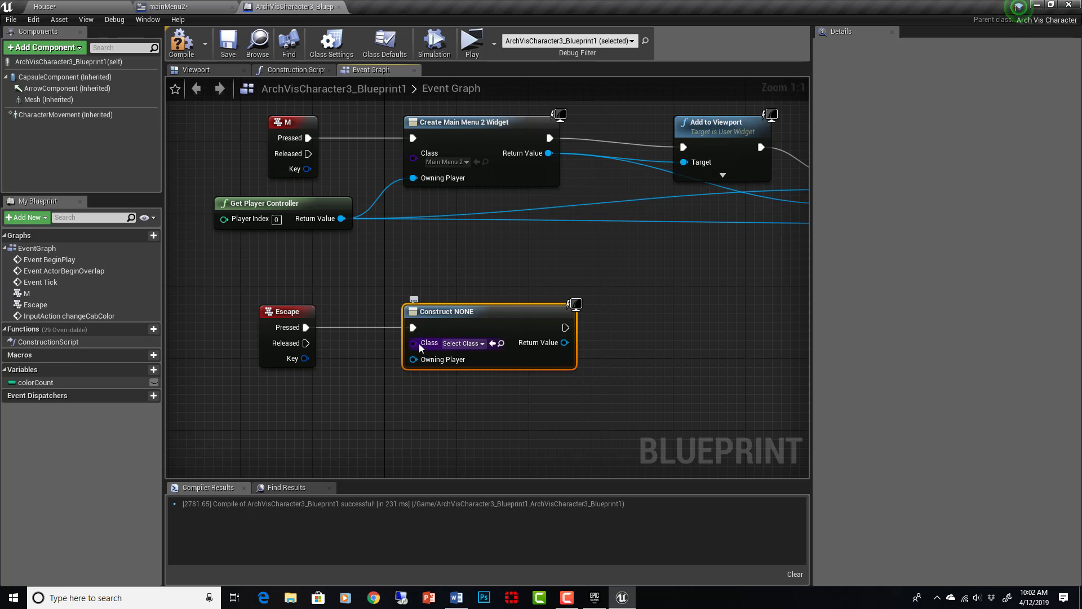
pyautogui.click(481, 344)
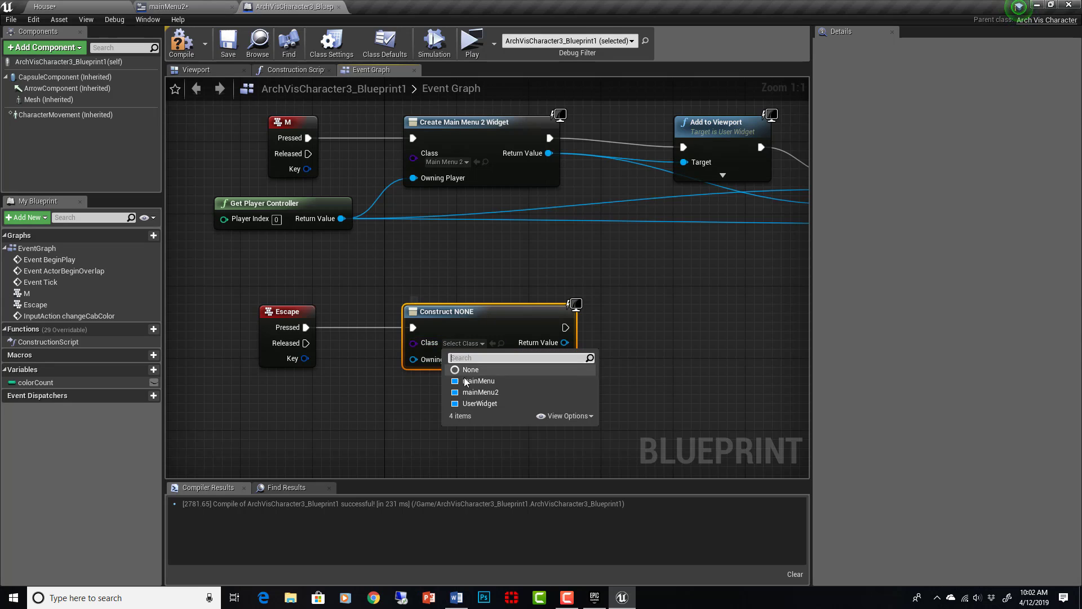
pyautogui.click(479, 392)
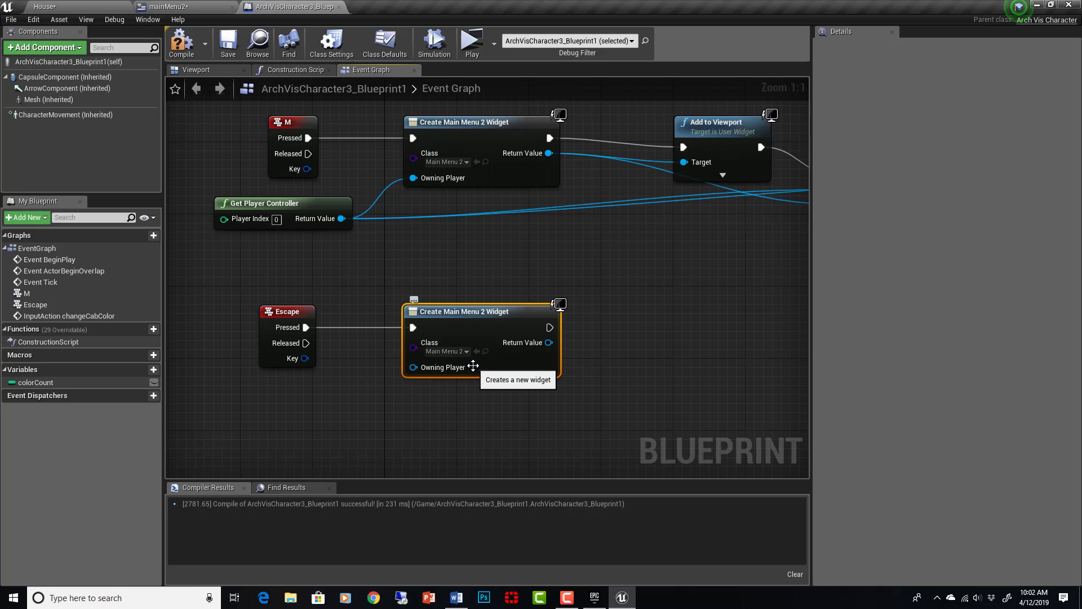
# Add a Get Player Controller node feeding the Owning Player input of the lower Create Main Menu 2 Widget node and align it below Escape.
pyautogui.moveTo(473, 366); pyautogui.dragTo(496, 358, button='right')
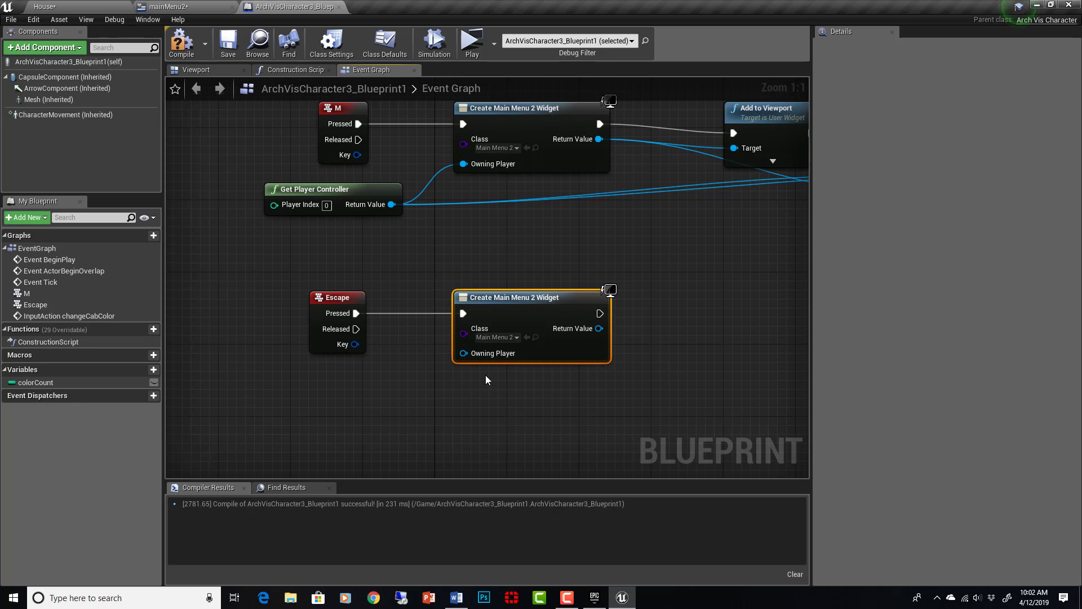
pyautogui.moveTo(486, 375); pyautogui.dragTo(532, 363, button='right')
pyautogui.moveTo(510, 338); pyautogui.dragTo(449, 381)
pyautogui.write('get player')
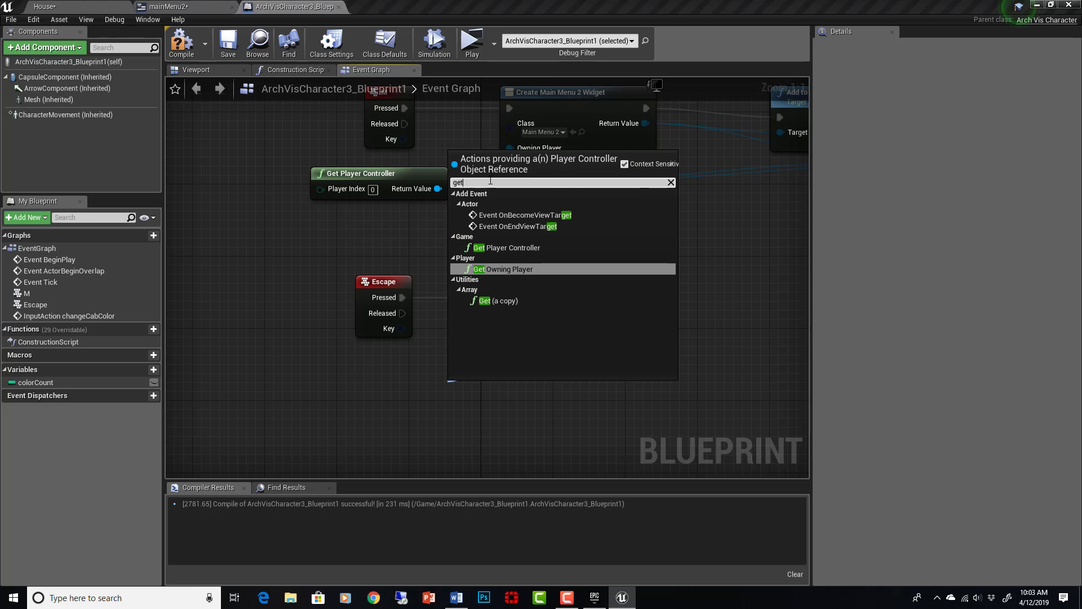
pyautogui.press('Return')
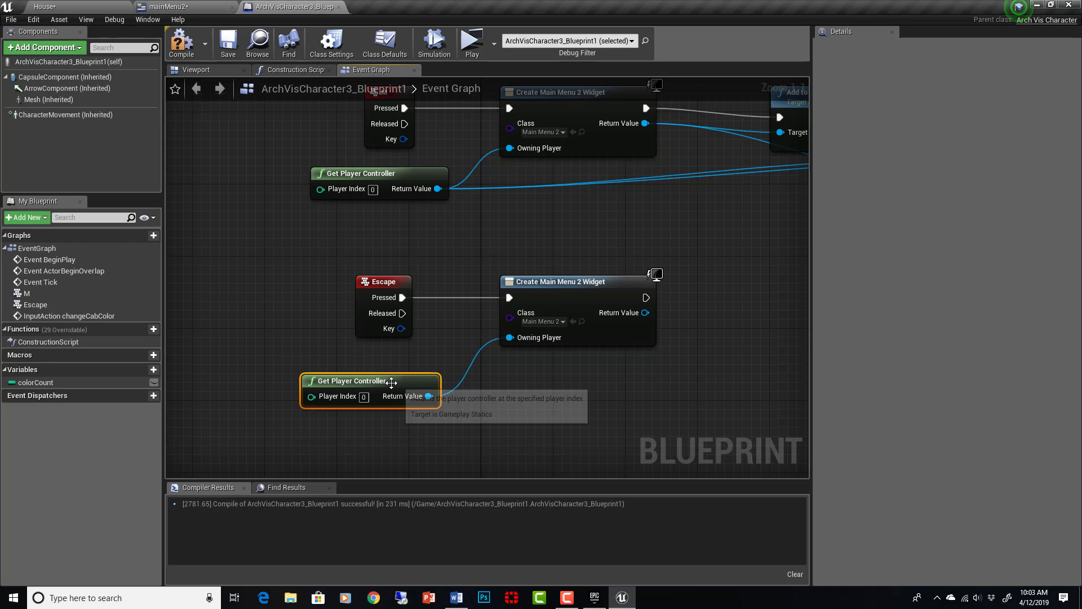
pyautogui.moveTo(391, 381); pyautogui.dragTo(393, 373)
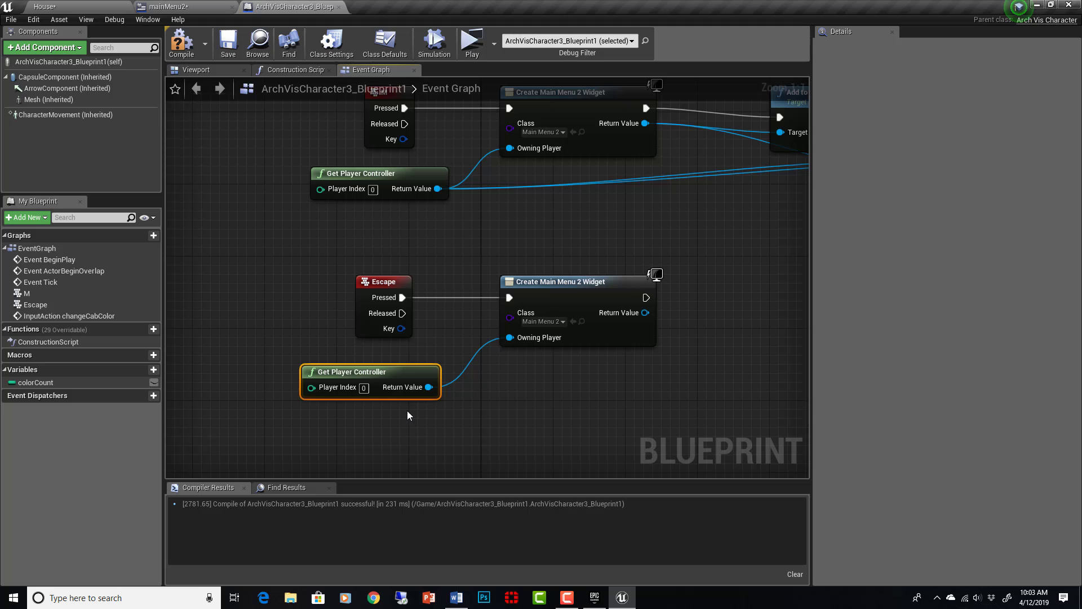
pyautogui.moveTo(490, 391); pyautogui.dragTo(445, 412, button='right')
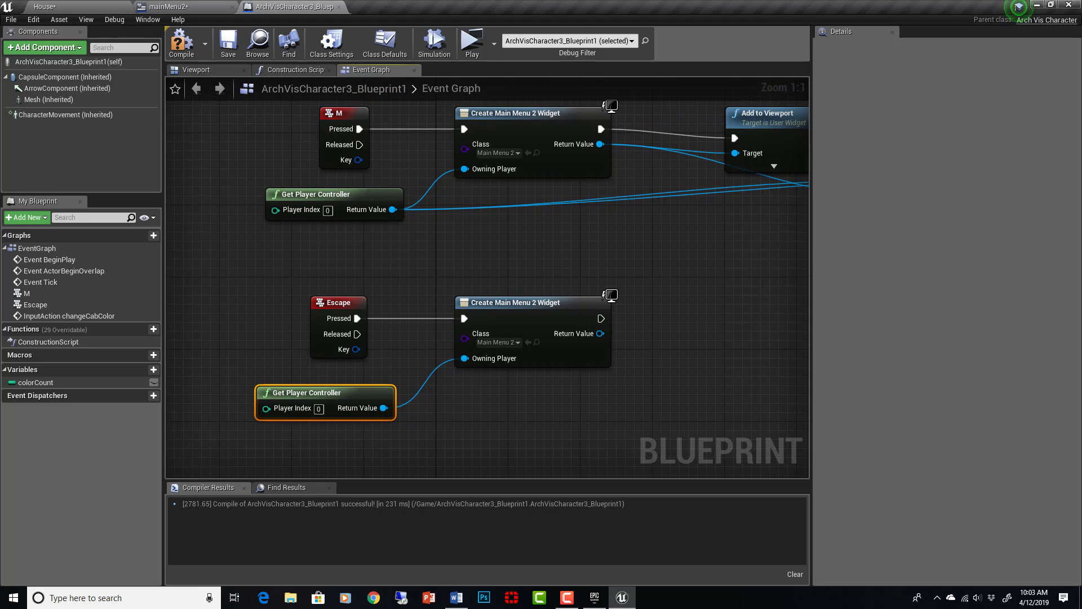
pyautogui.moveTo(347, 396); pyautogui.dragTo(356, 387)
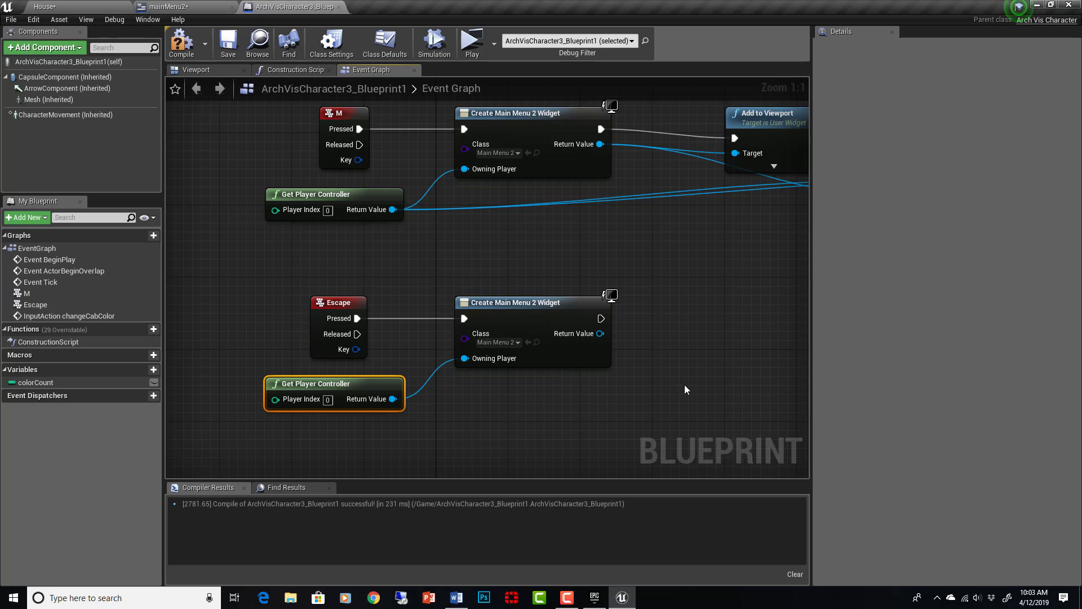
# Add an Add to Viewport node after the Escape event's Create Main Menu 2 Widget node, connect Return Value to Target, and compile.
pyautogui.moveTo(684, 385); pyautogui.dragTo(535, 346, button='right')
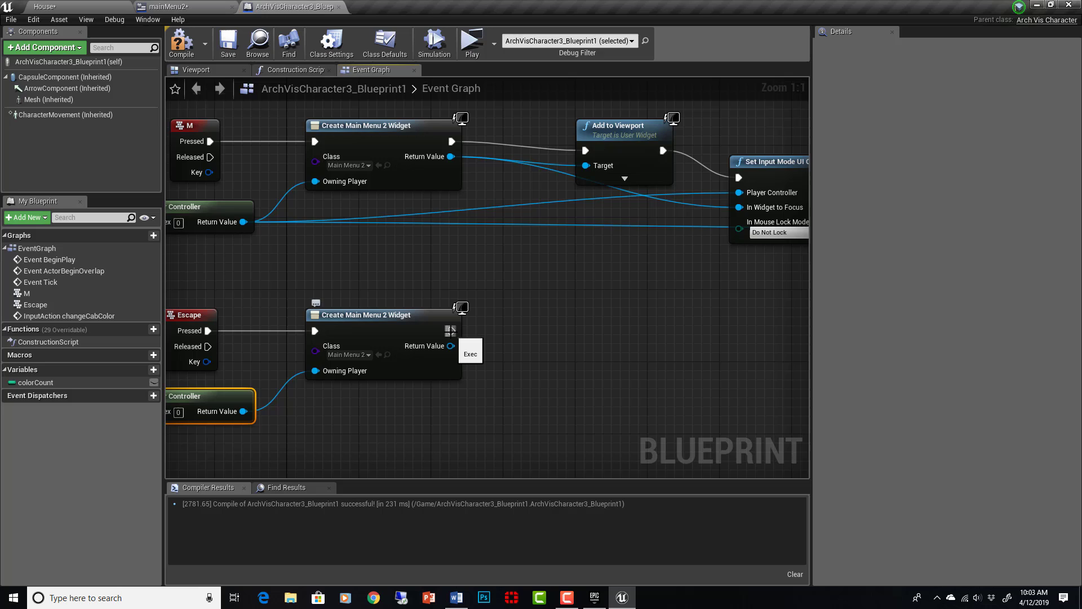
pyautogui.moveTo(450, 330); pyautogui.dragTo(582, 342)
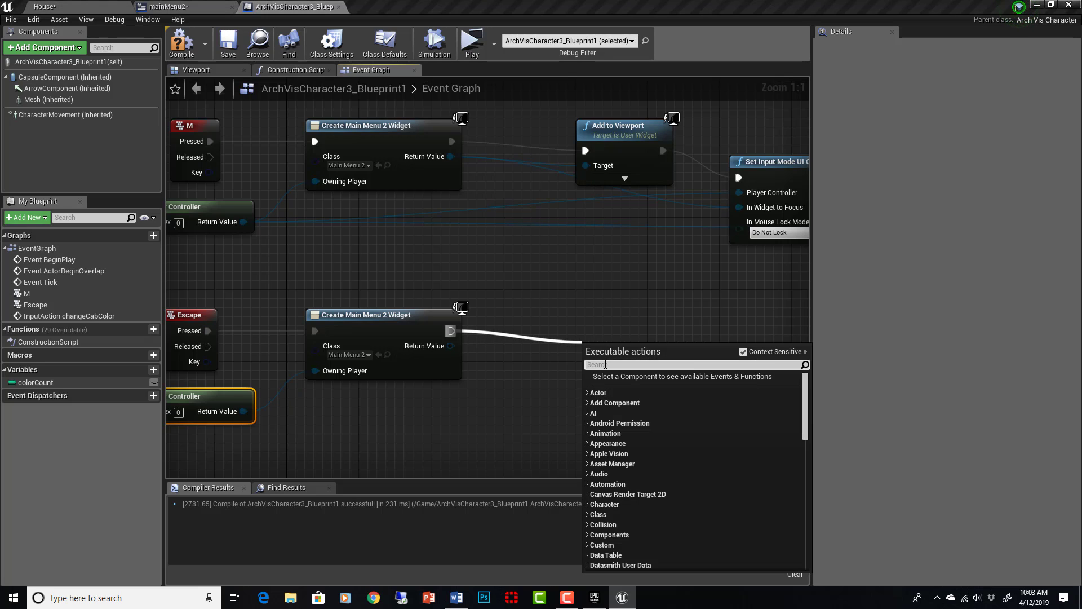
pyautogui.write('add to vi')
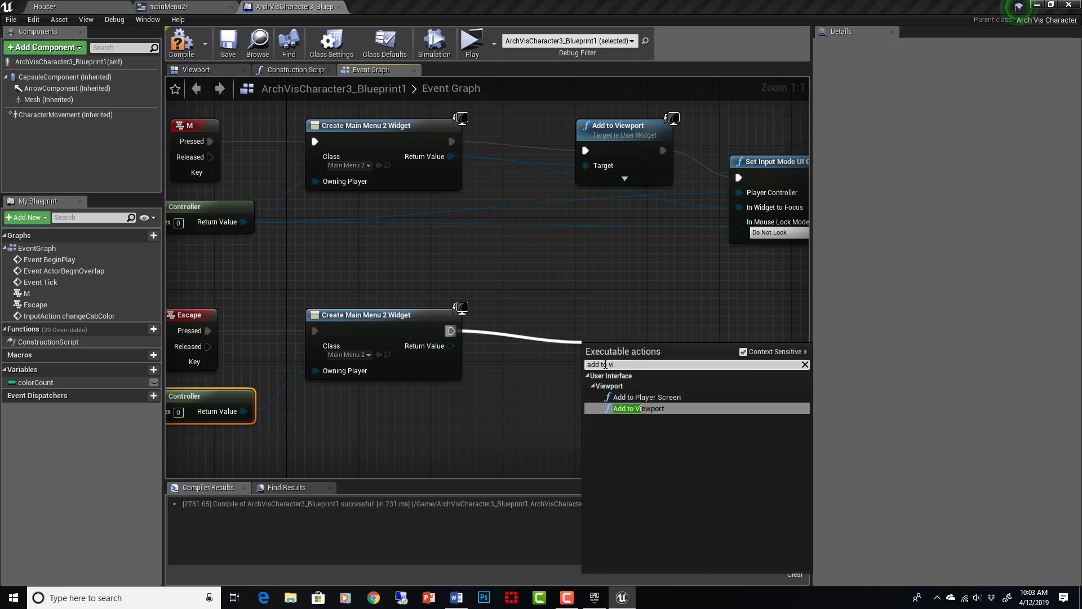
pyautogui.press('Return')
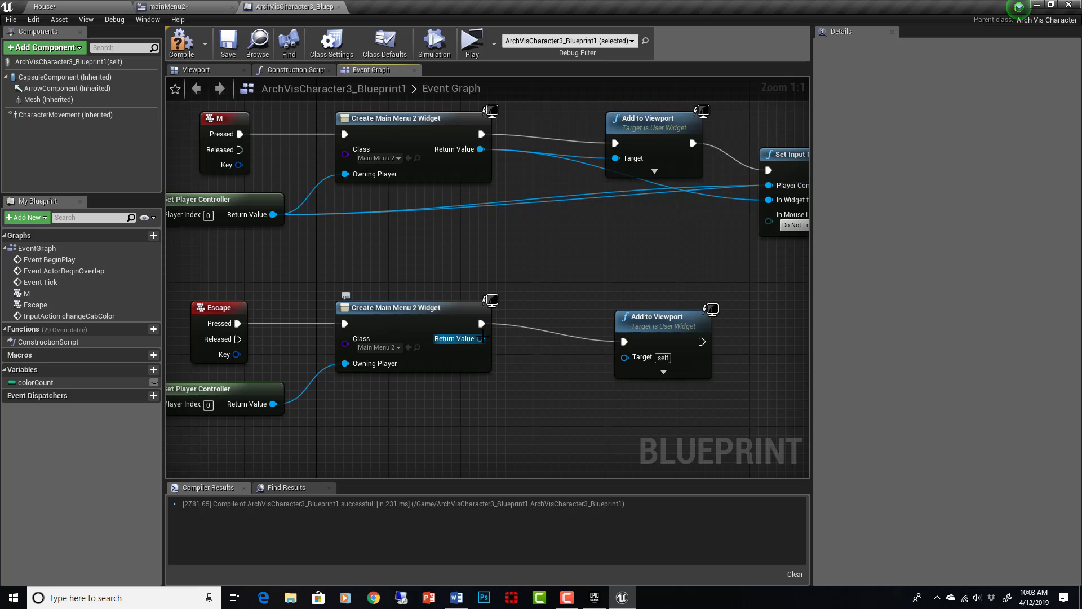
pyautogui.moveTo(483, 338); pyautogui.dragTo(626, 357)
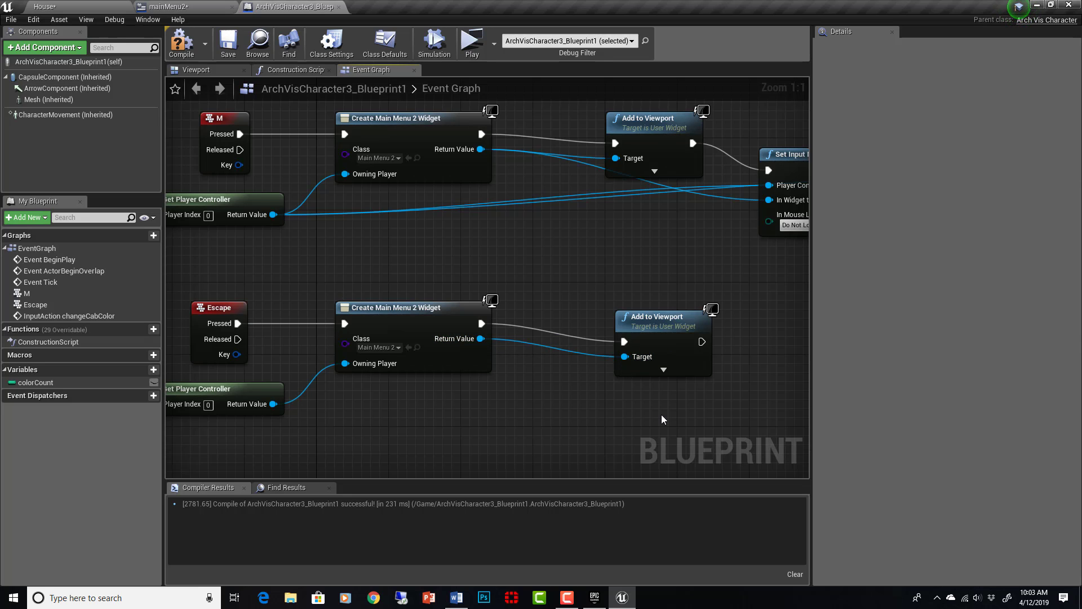
pyautogui.scroll(-4, 533, 400)
pyautogui.moveTo(711, 406); pyautogui.dragTo(598, 378, button='right')
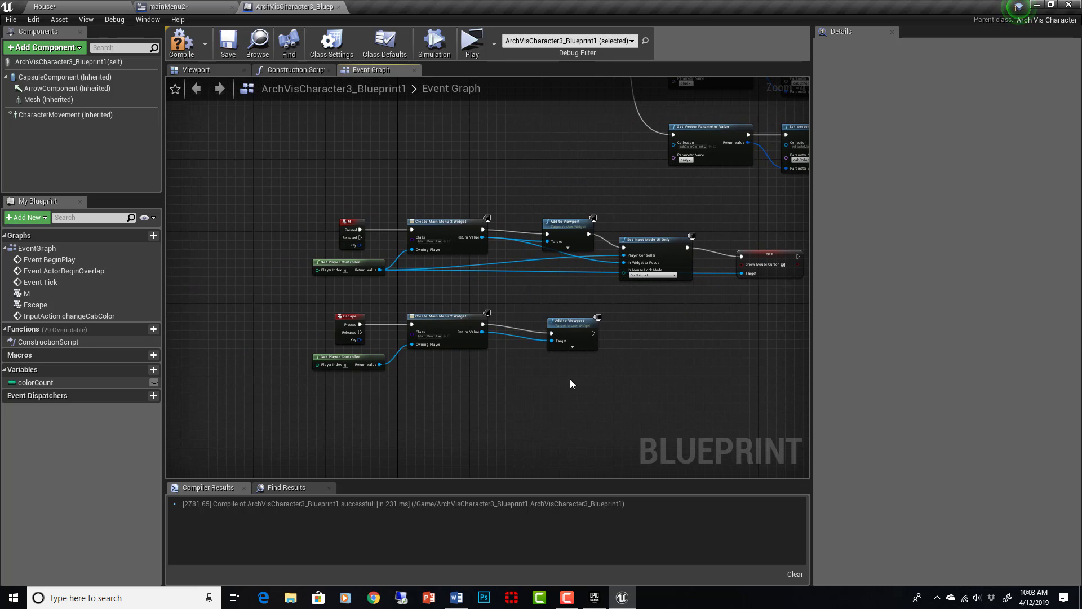
pyautogui.click(181, 43)
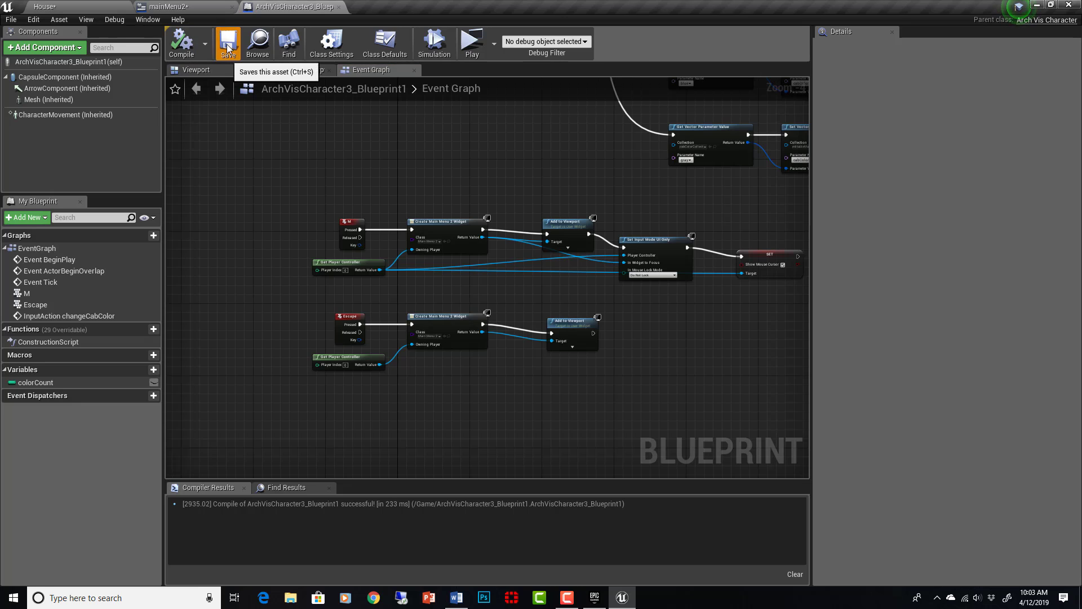
# Play the House level in a preview window and test the Escape key event.
pyautogui.click(78, 7)
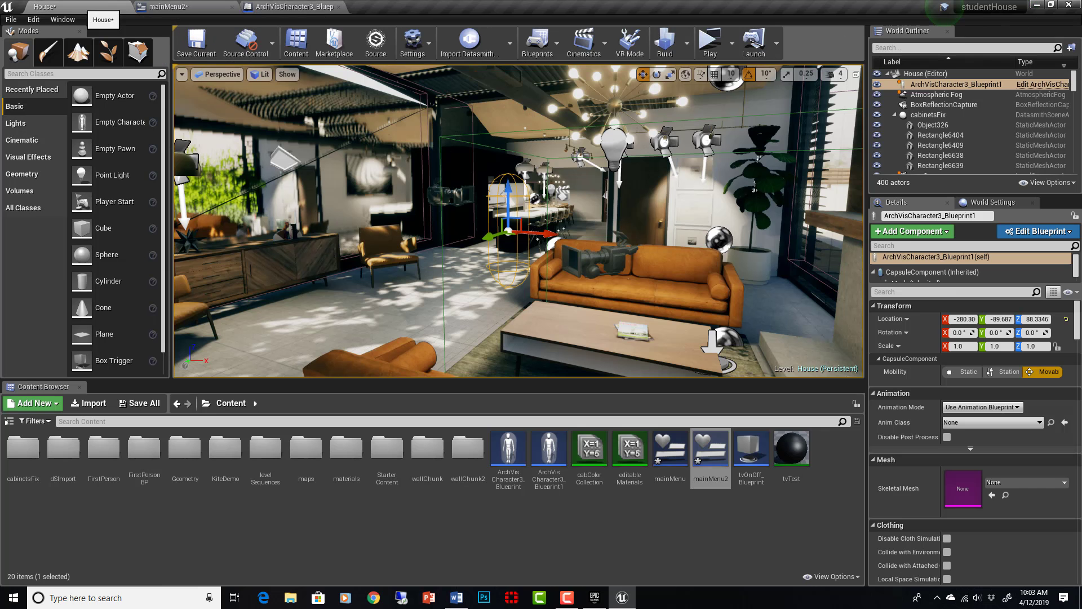
pyautogui.click(709, 42)
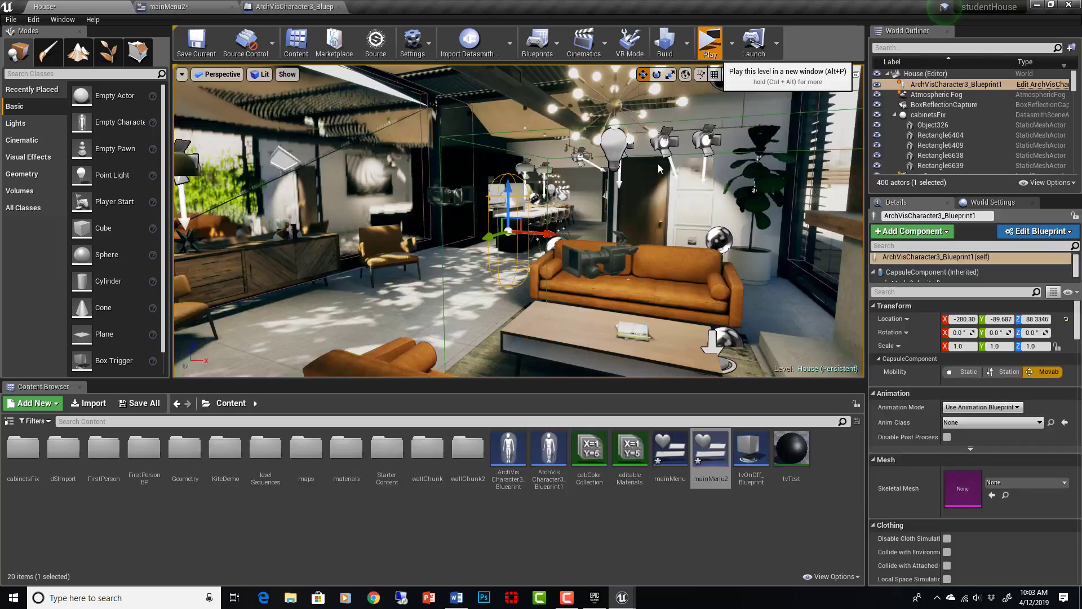
pyautogui.click(656, 201)
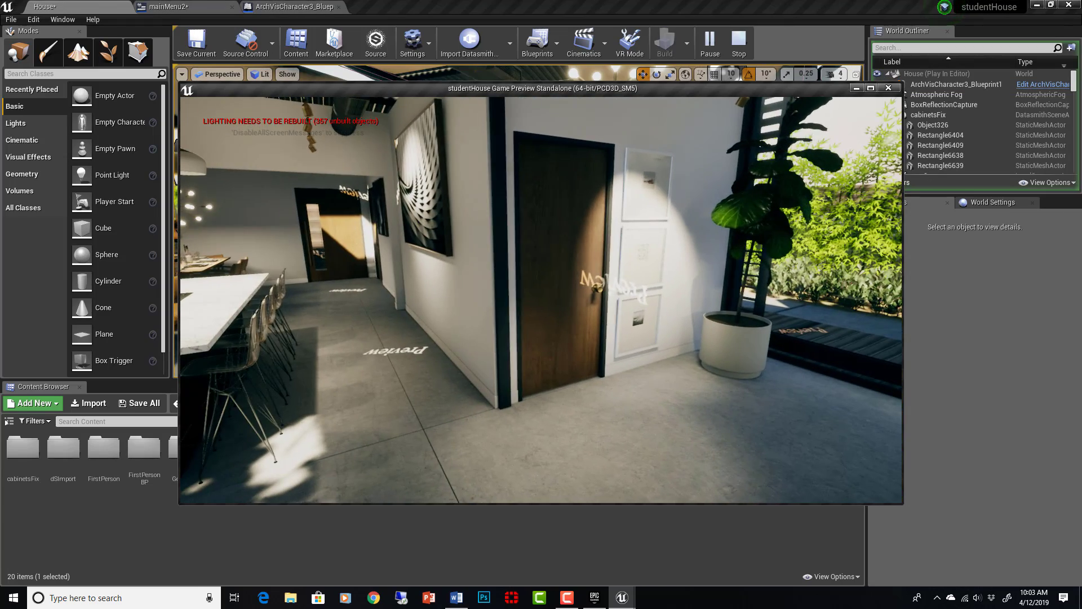
pyautogui.press('Escape')
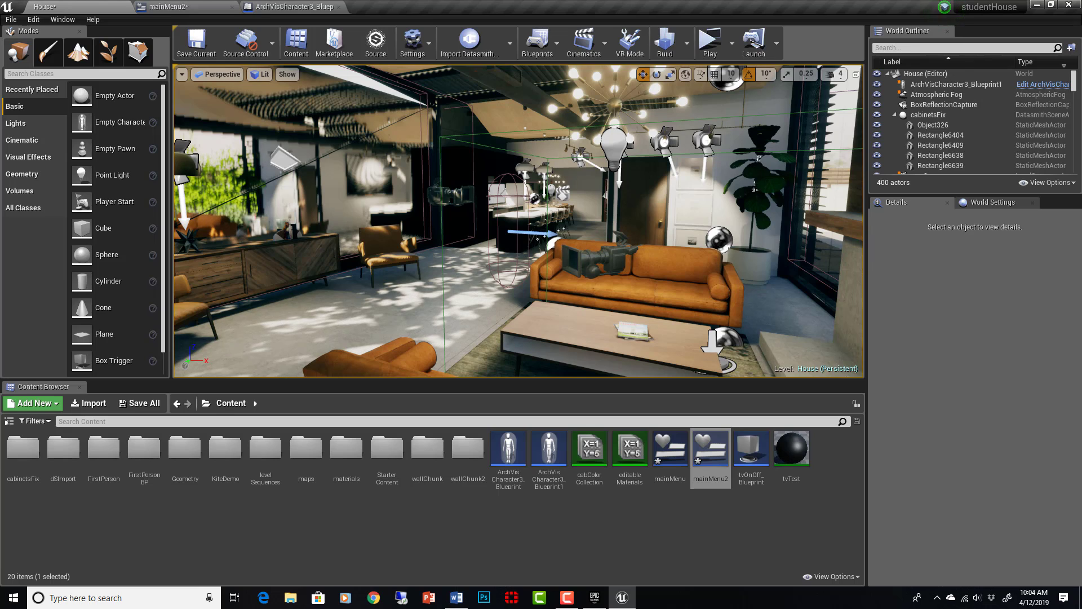
# Reopen the ArchVisCharacter3_Blueprint1 event graph, disconnect the M event's Pressed output, and delete the Escape event.
pyautogui.click(540, 234)
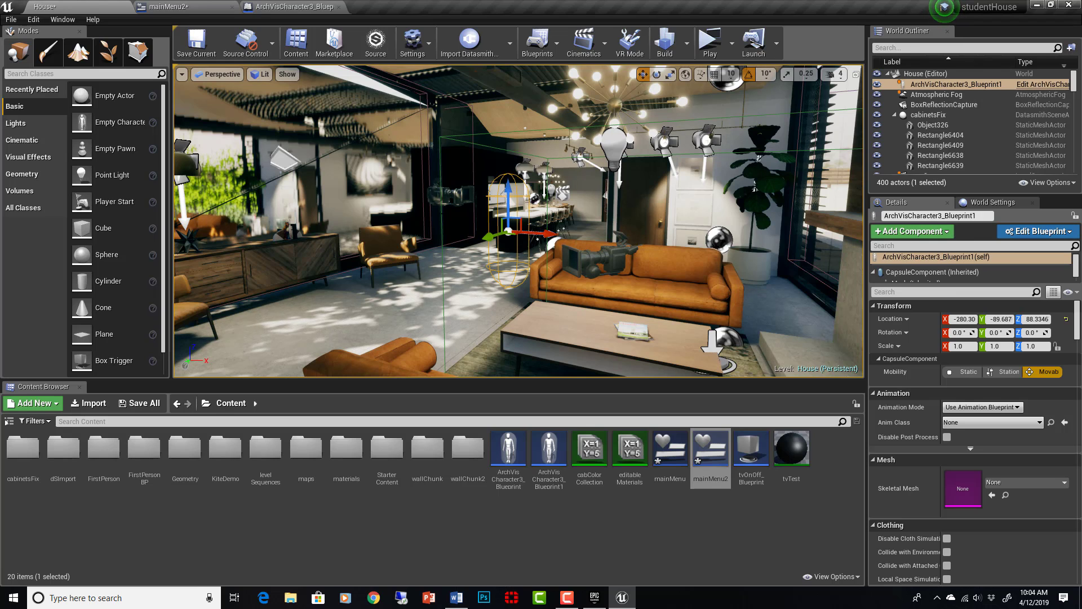
pyautogui.click(1029, 228)
pyautogui.click(1010, 249)
pyautogui.click(349, 323)
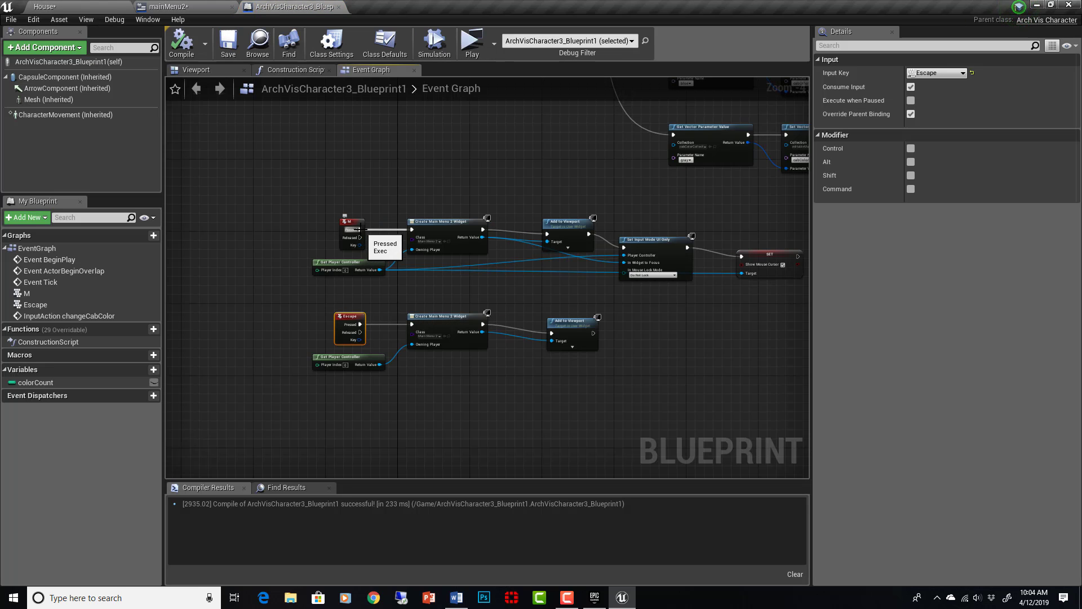
pyautogui.keyDown('alt'); pyautogui.click(359, 230); pyautogui.keyUp('alt')
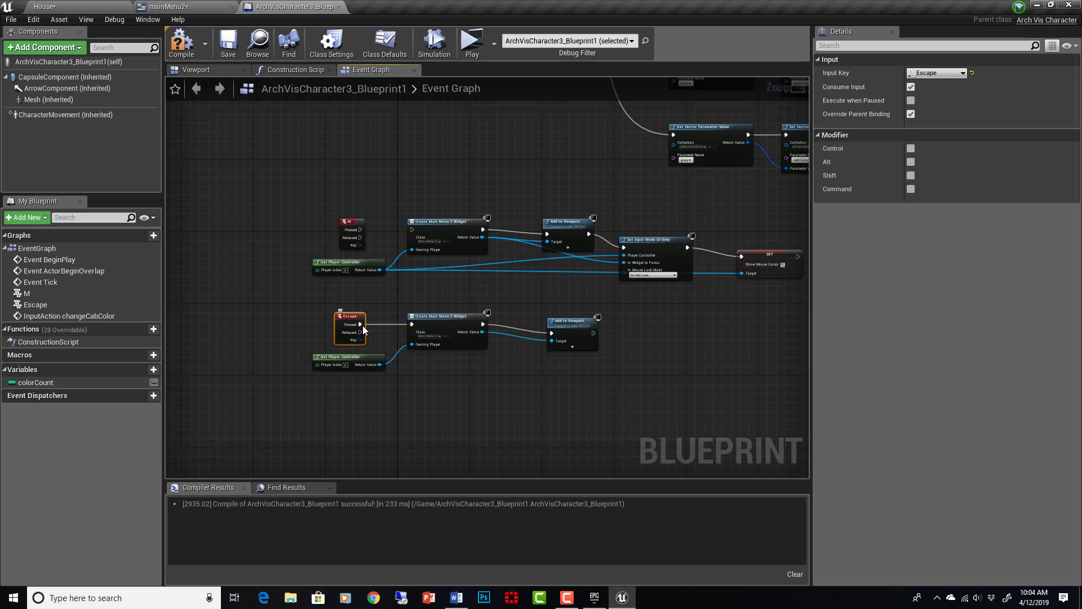
pyautogui.press('Delete')
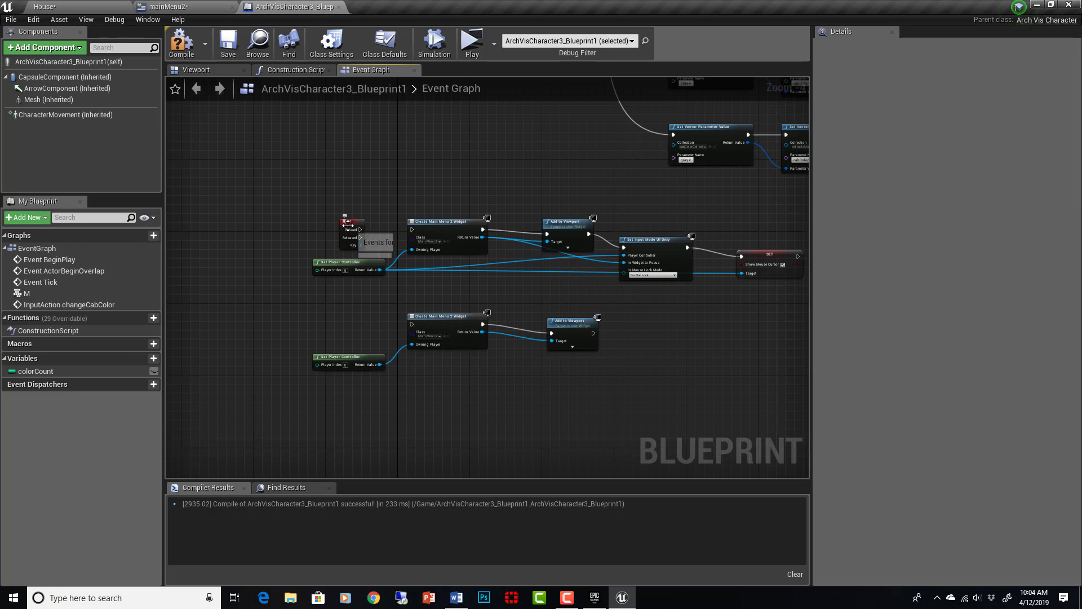
# Move the M event to the lower node chain, connect its Pressed output to that Create Main Menu 2 Widget node, and compile.
pyautogui.moveTo(347, 239); pyautogui.dragTo(412, 324)
pyautogui.click(466, 388)
pyautogui.click(182, 42)
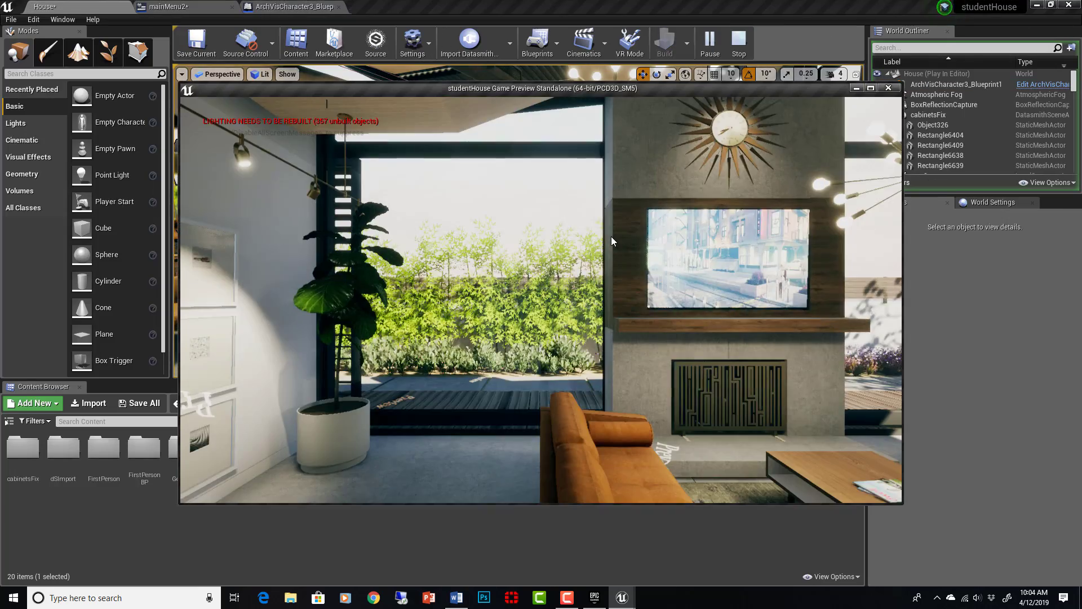
# Play the House level in preview, bring up the menu with the M key, and test moving around while it is displayed.
pyautogui.click(610, 236)
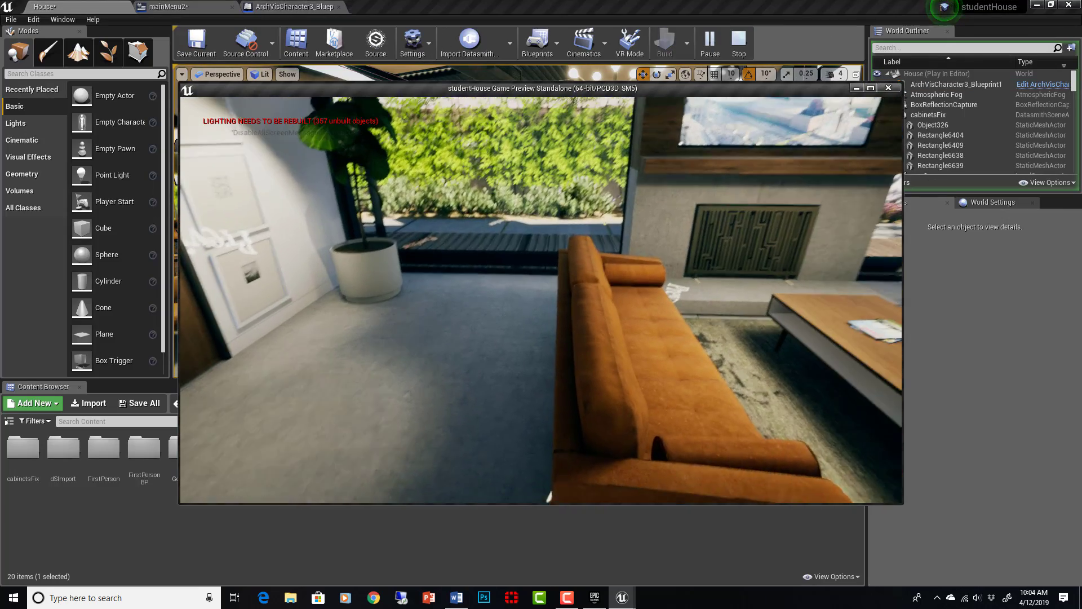
pyautogui.press('m')
pyautogui.press('s')
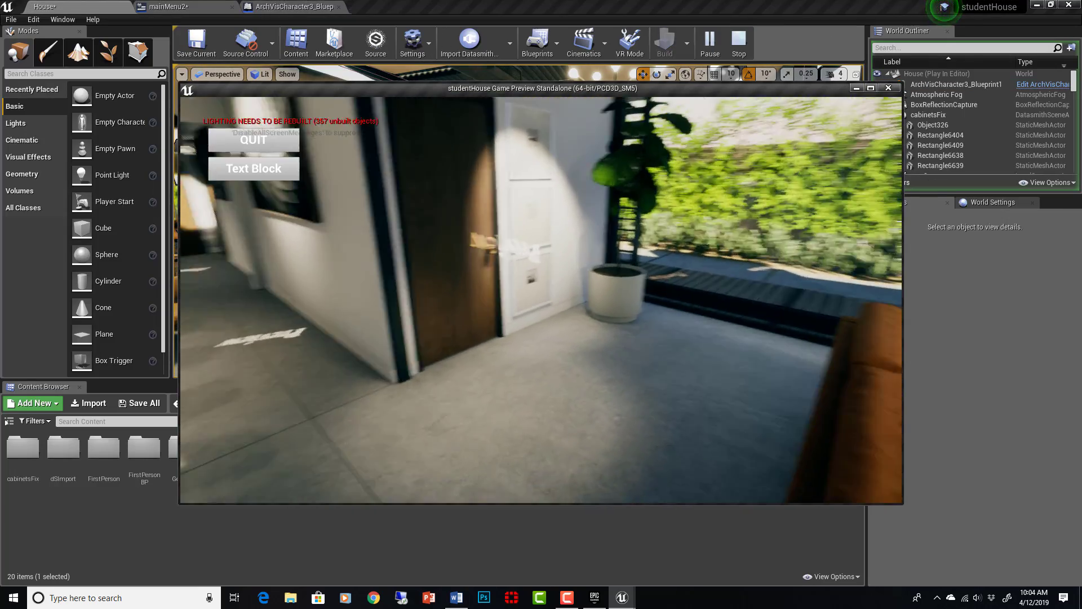
pyautogui.press('s')
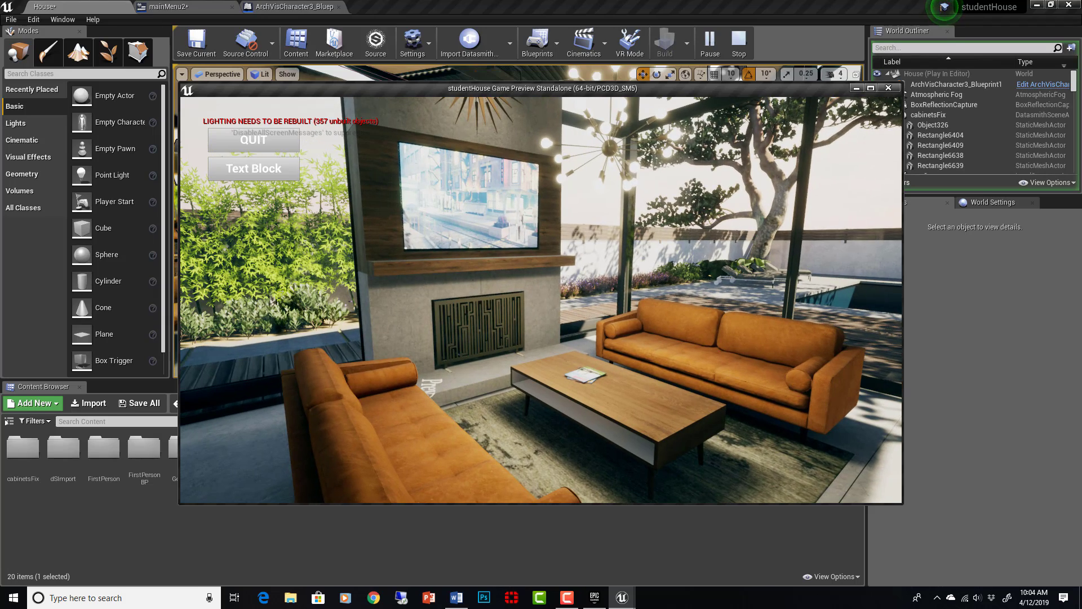
pyautogui.press('Escape')
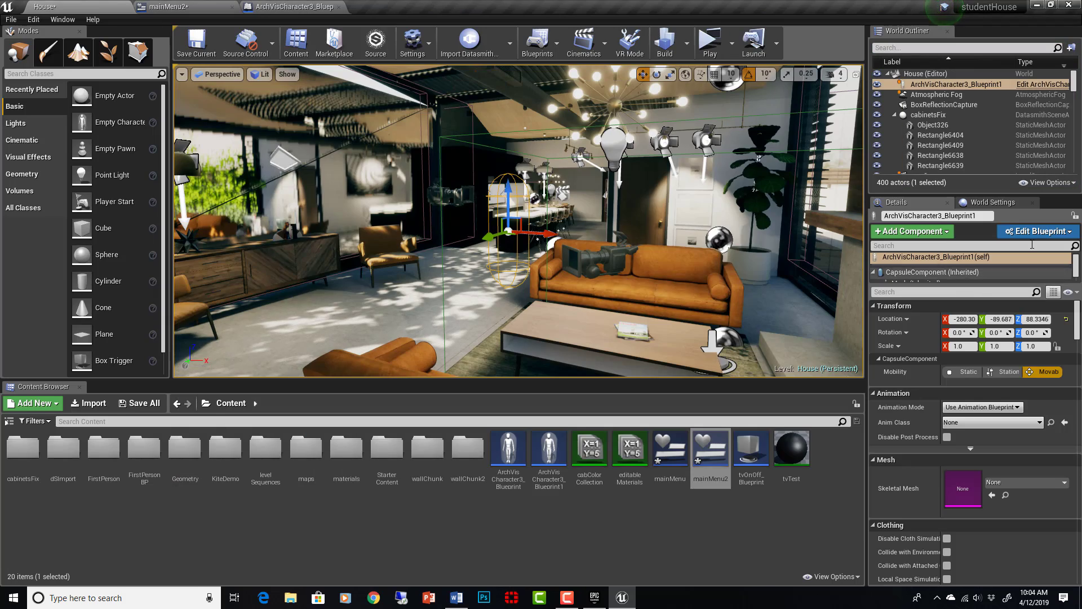
# Reopen the character blueprint's event graph and add a Set Input Mode UI Only node after the lower Add to Viewport node.
pyautogui.click(1039, 232)
pyautogui.click(976, 254)
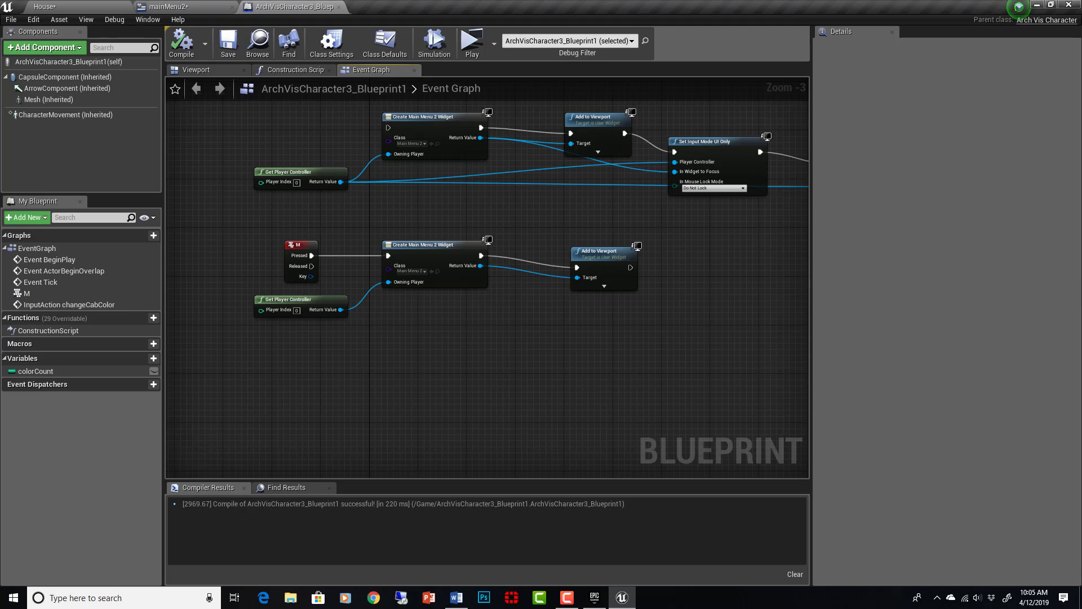
pyautogui.moveTo(714, 314); pyautogui.dragTo(655, 323, button='right')
pyautogui.scroll(1, 548, 320)
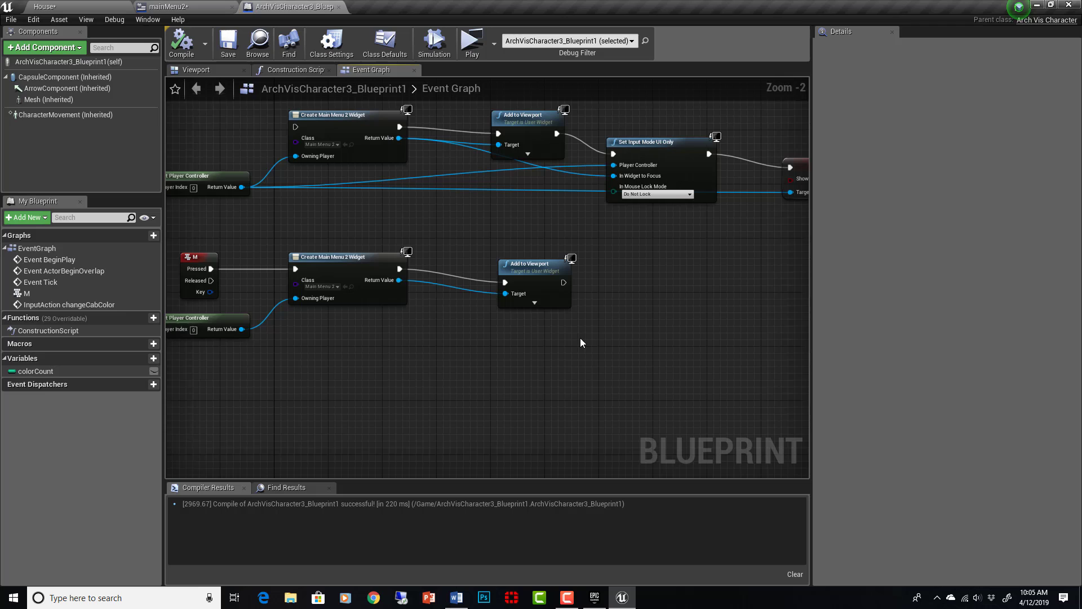
pyautogui.moveTo(672, 285); pyautogui.dragTo(579, 301, button='right')
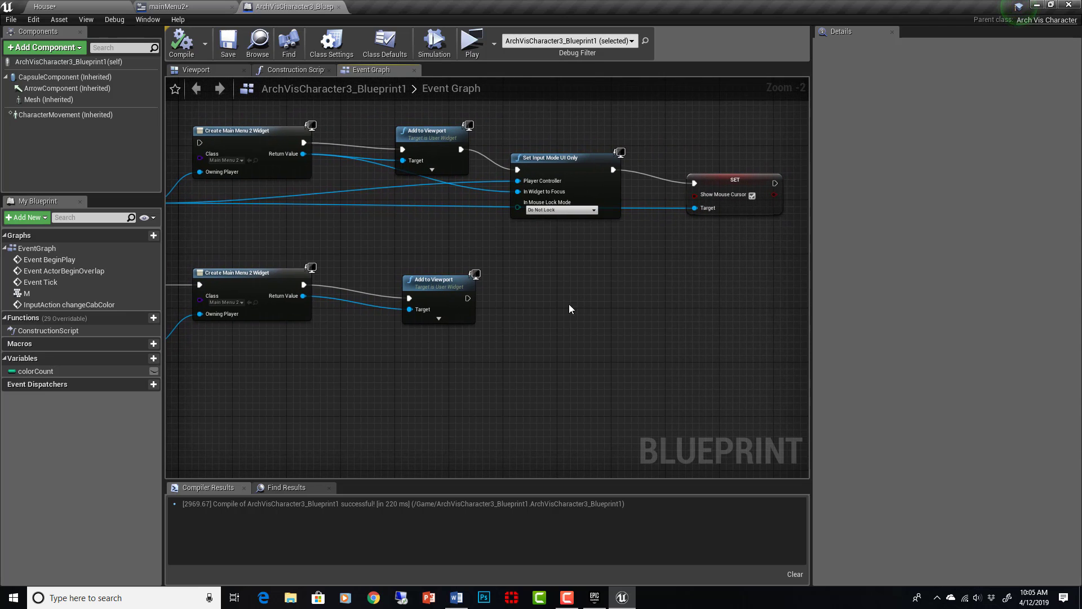
pyautogui.moveTo(468, 298); pyautogui.dragTo(533, 309)
pyautogui.write('set')
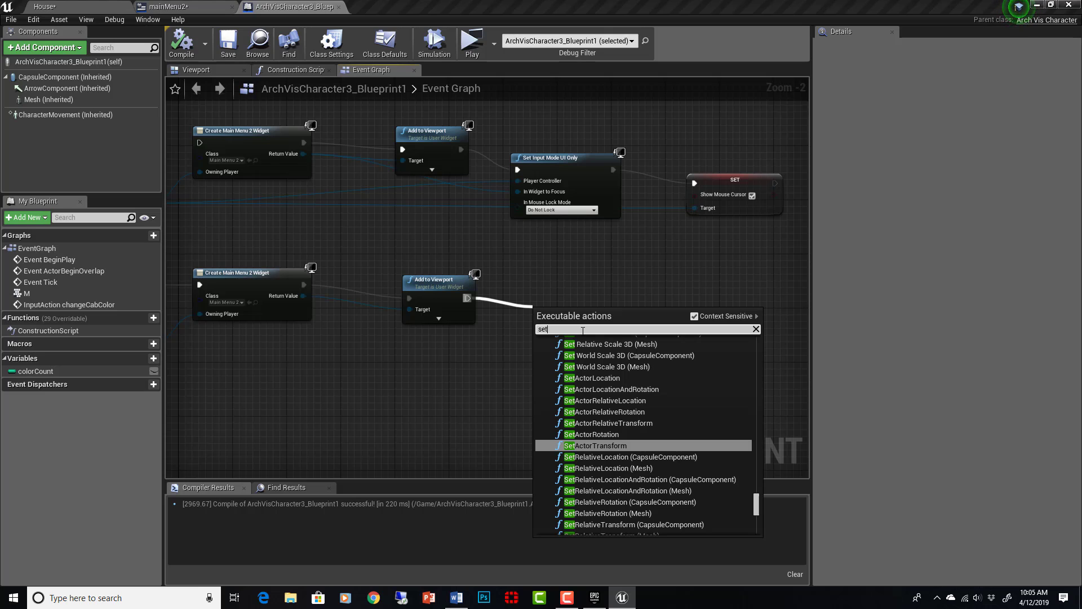
pyautogui.write(' Inpu')
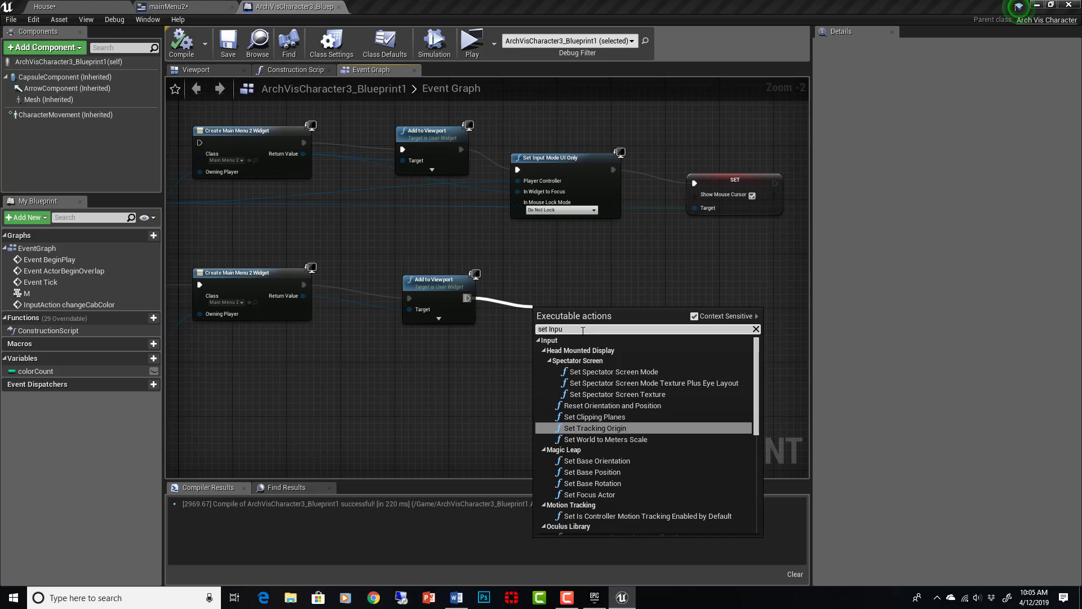
pyautogui.write('t mode')
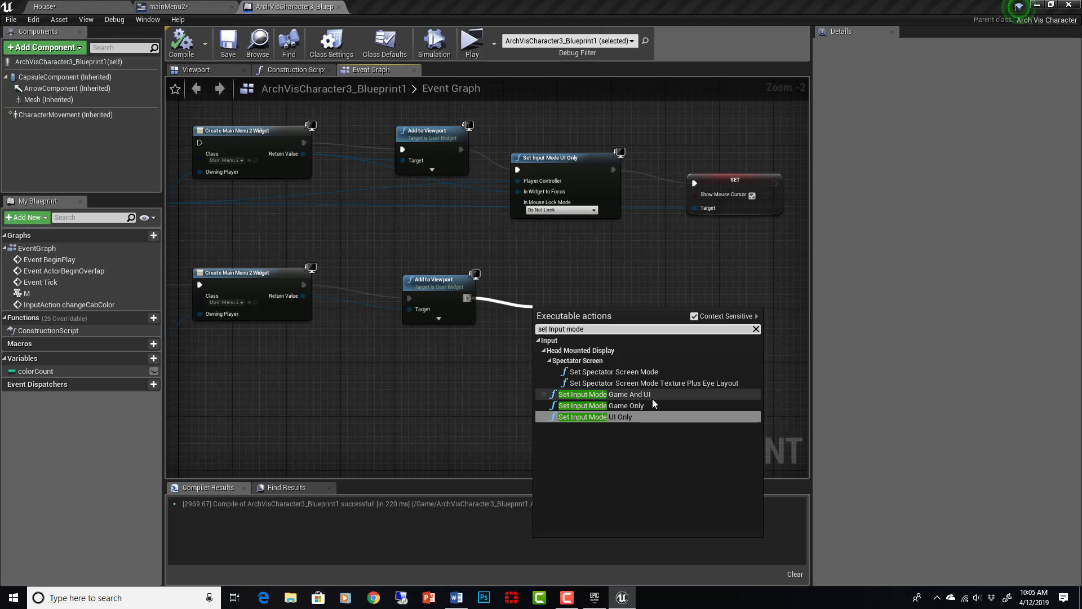
pyautogui.click(620, 417)
pyautogui.moveTo(603, 313); pyautogui.dragTo(634, 294)
# Connect the lower Create Main Menu 2 Widget's Return Value to the new Set Input Mode UI Only node's In Widget to Focus input.
pyautogui.scroll(2, 388, 395)
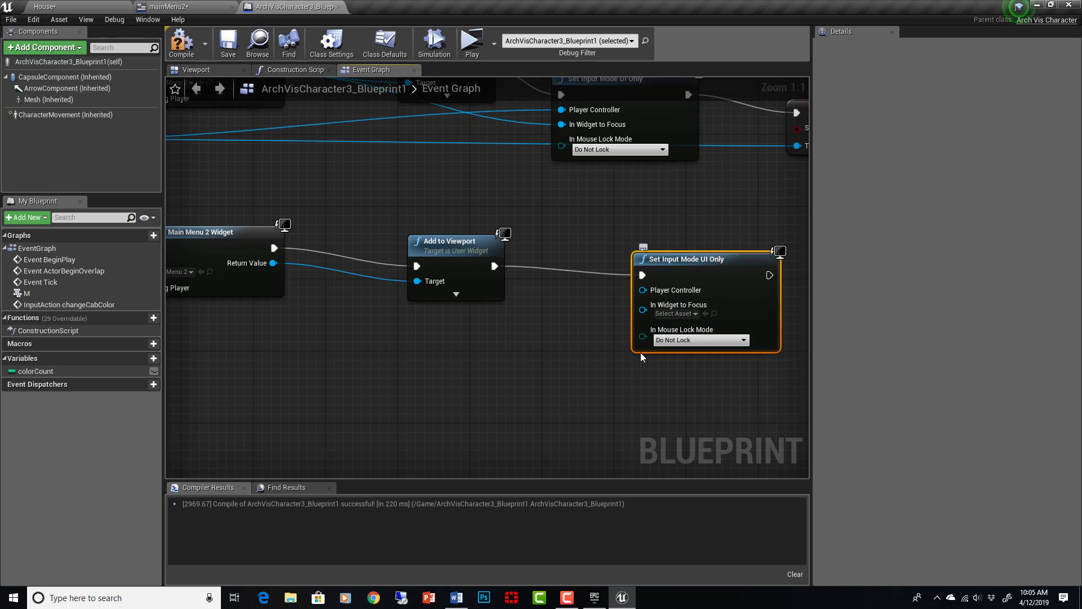
pyautogui.scroll(-1, 634, 353)
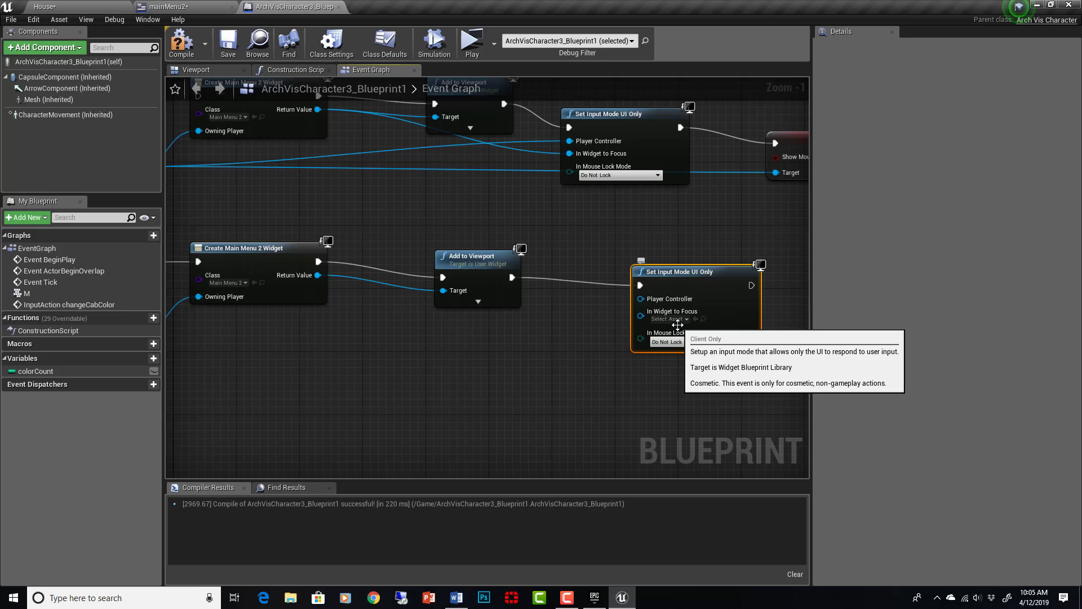
pyautogui.scroll(-1, 554, 393)
pyautogui.moveTo(553, 393); pyautogui.dragTo(578, 375, button='right')
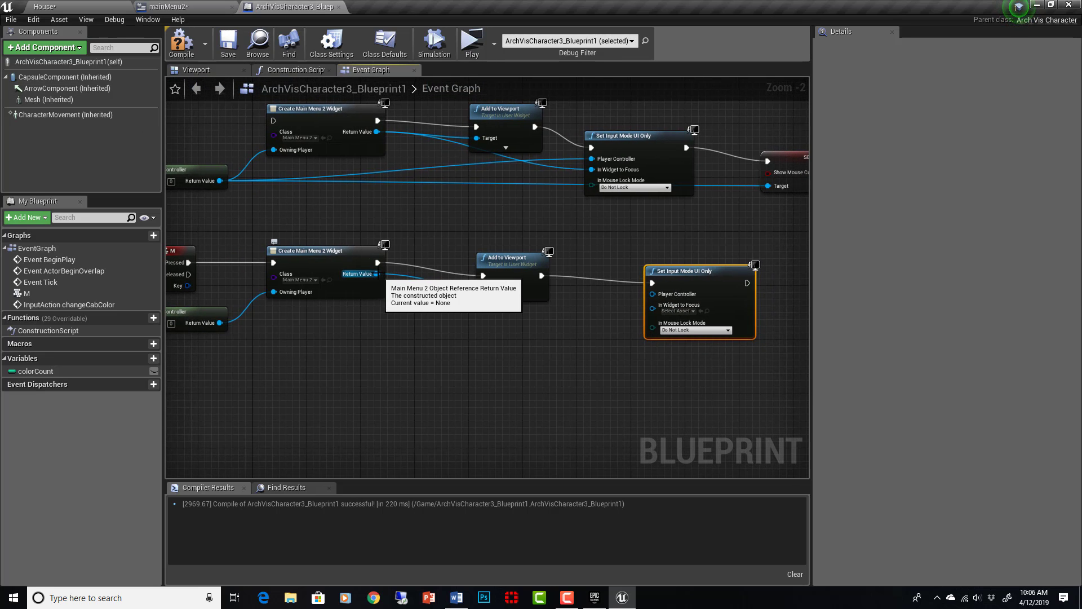
pyautogui.moveTo(376, 273); pyautogui.dragTo(652, 306)
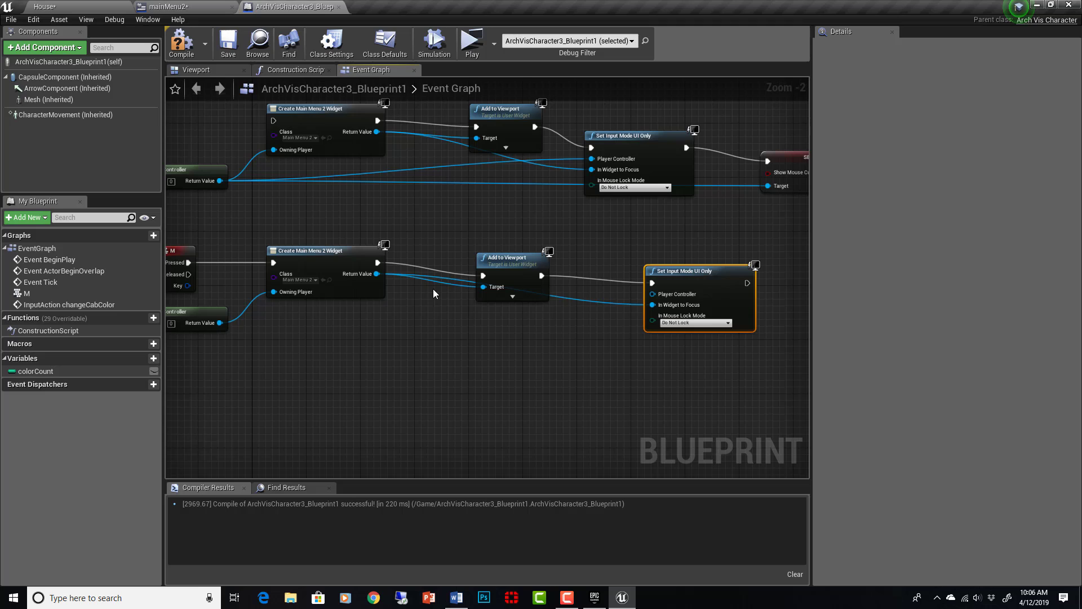
# Connect the lower Get Player Controller's Return Value to the Player Controller input of the lower Set Input Mode UI Only node.
pyautogui.moveTo(645, 390); pyautogui.dragTo(656, 385, button='right')
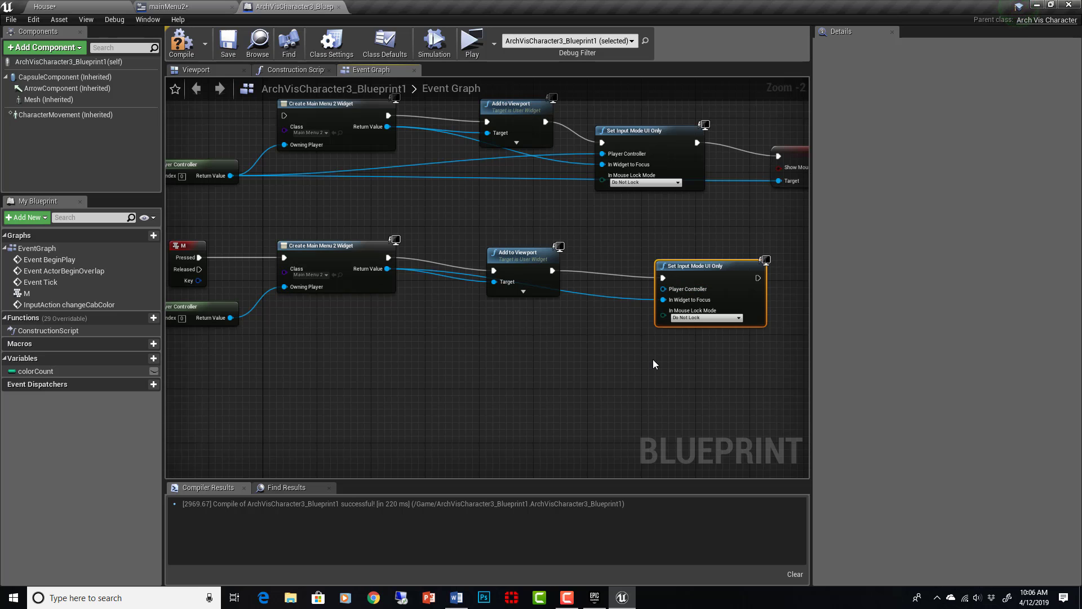
pyautogui.moveTo(642, 367); pyautogui.dragTo(693, 365, button='right')
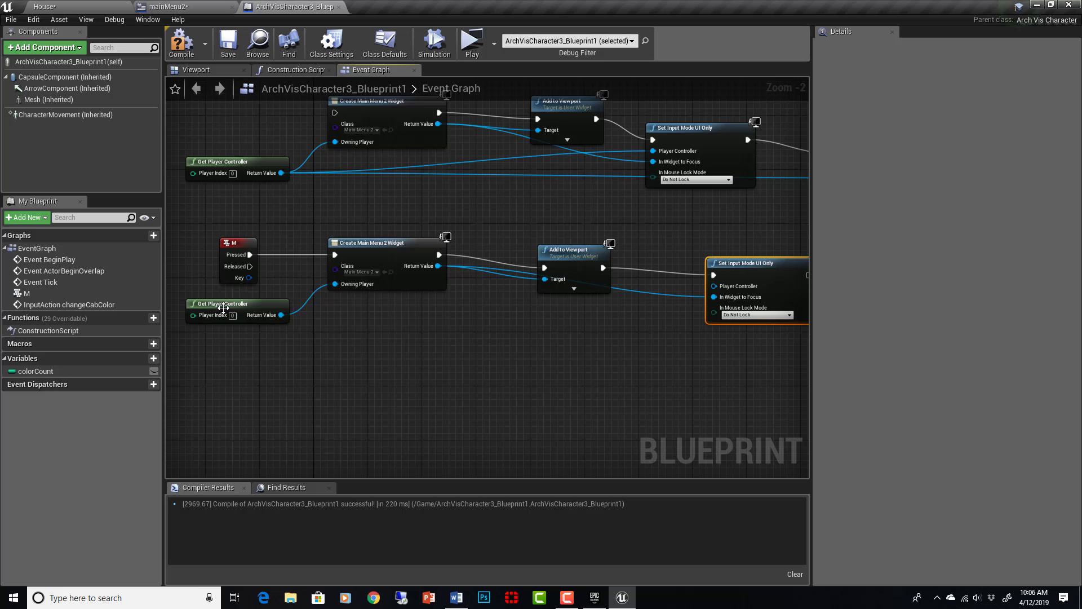
pyautogui.moveTo(281, 315); pyautogui.dragTo(714, 286)
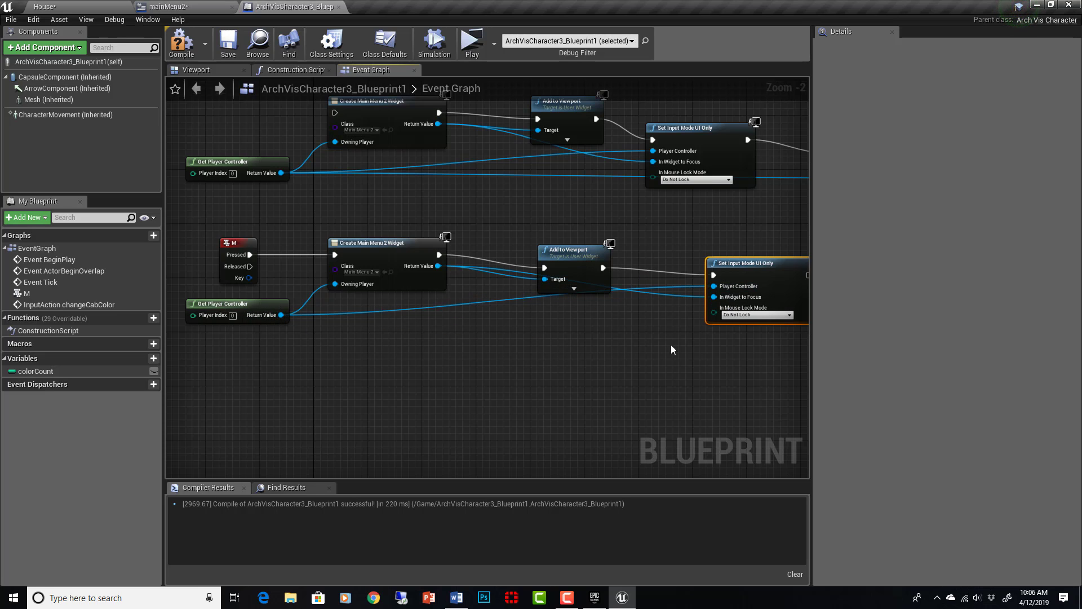
# Add reroute nodes to the lower Player Controller and In Widget to Focus wires and place them below the lower Add to Viewport node.
pyautogui.doubleClick(498, 302)
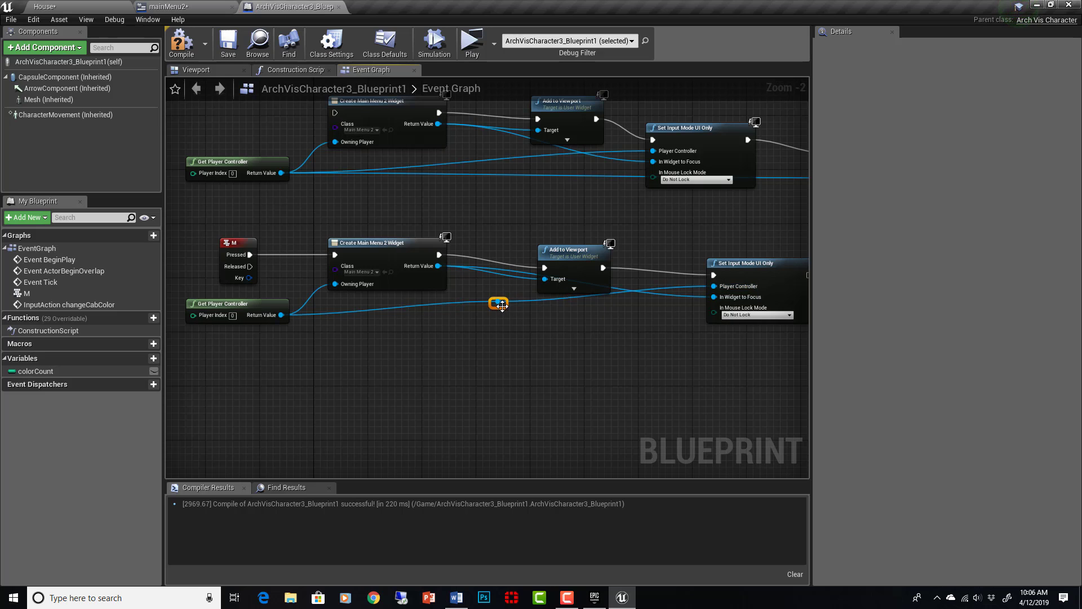
pyautogui.moveTo(501, 305); pyautogui.dragTo(510, 383)
pyautogui.doubleClick(630, 292)
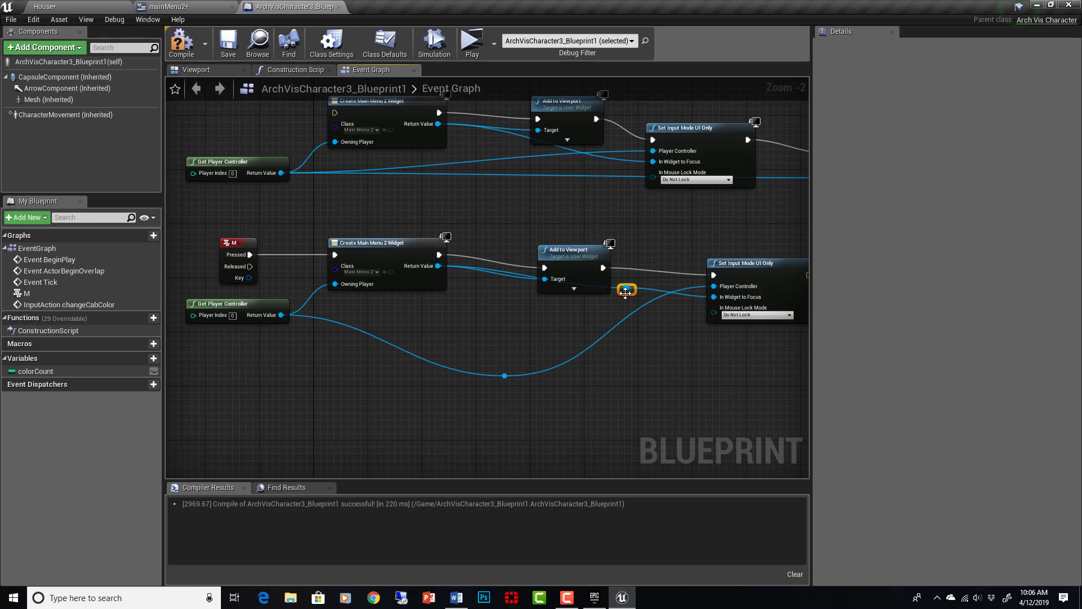
pyautogui.moveTo(631, 294); pyautogui.dragTo(582, 318)
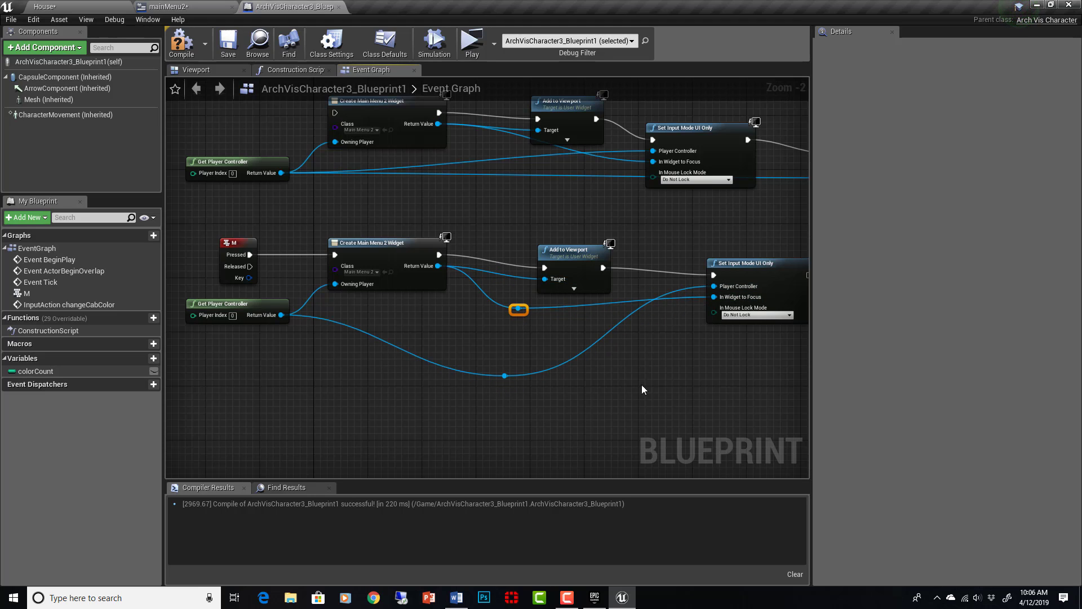
# Add a Set Show Mouse Cursor node after the lower Set Input Mode UI Only node, with context sensitivity off, and enable Show Mouse Cursor.
pyautogui.scroll(-1, 641, 385)
pyautogui.click(693, 401)
pyautogui.moveTo(713, 387); pyautogui.dragTo(546, 389, button='right')
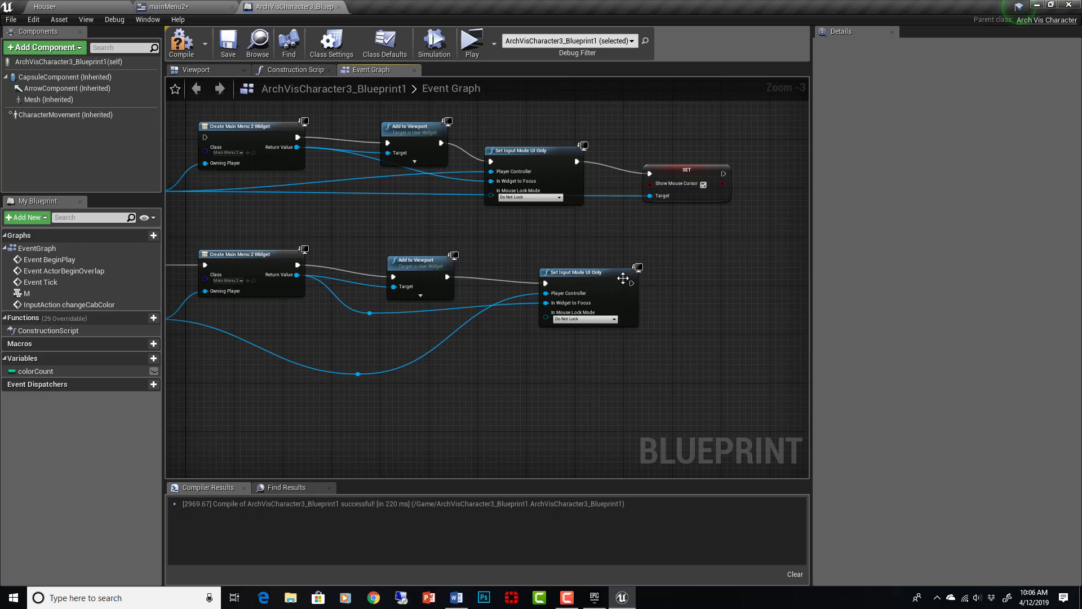
pyautogui.moveTo(631, 283); pyautogui.dragTo(686, 293)
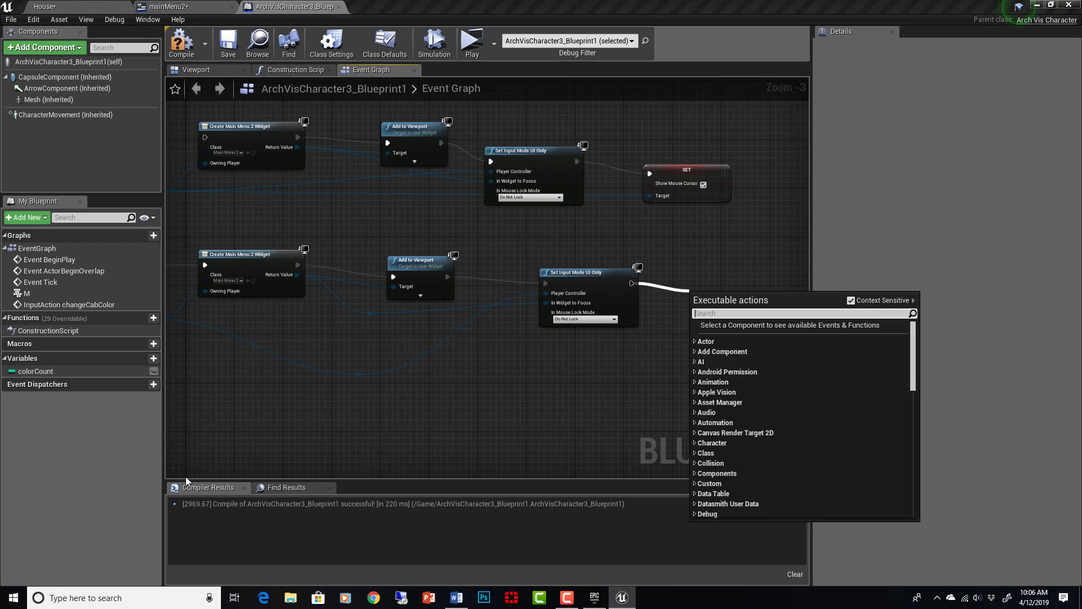
pyautogui.write('set show mou')
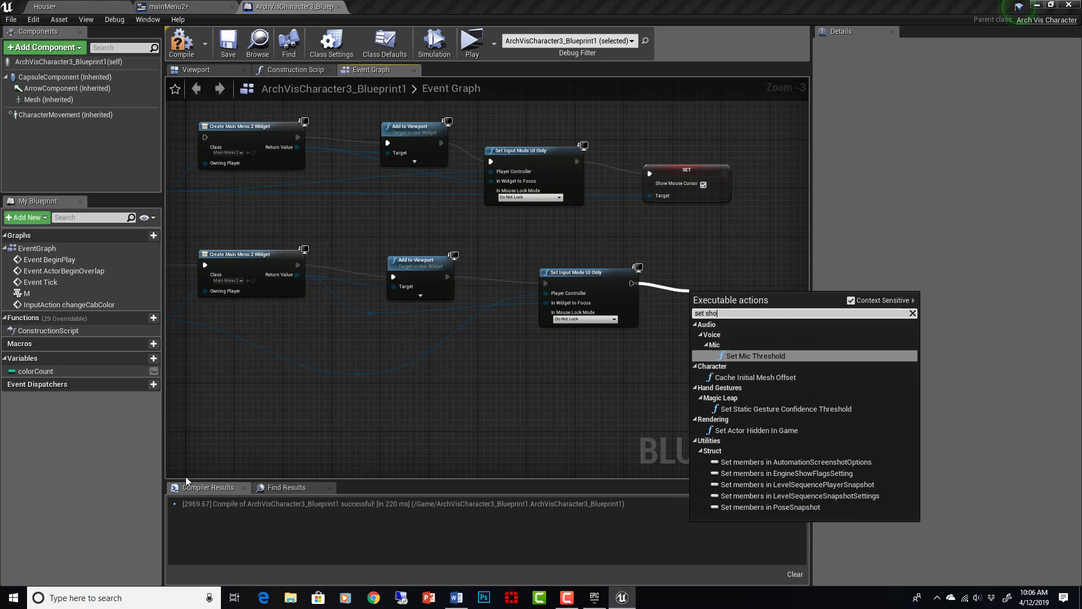
pyautogui.hotkey('ctrl', 'a')
pyautogui.write('show mo')
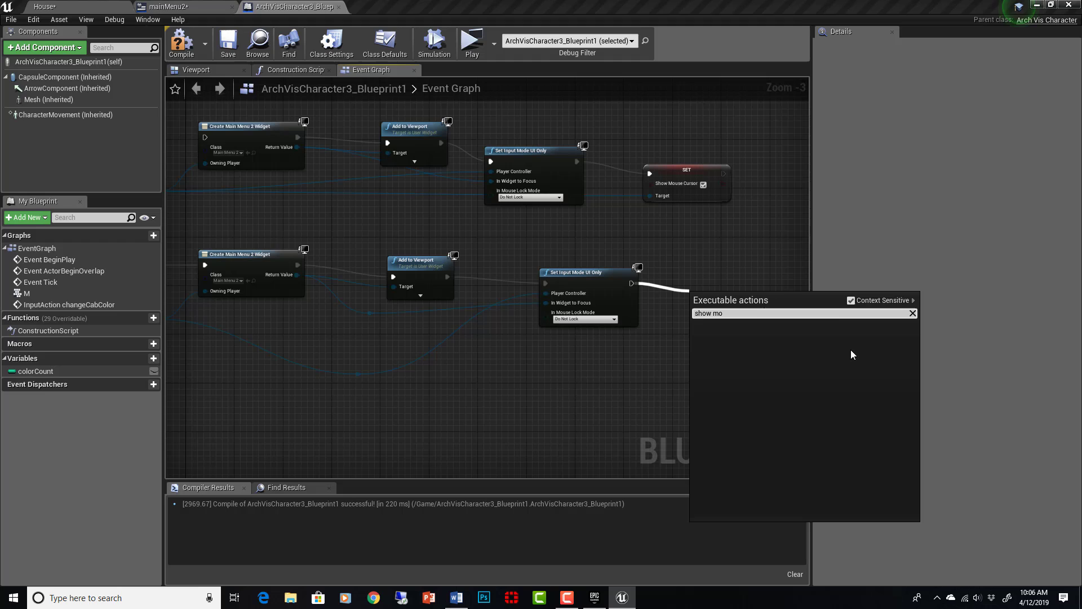
pyautogui.click(851, 300)
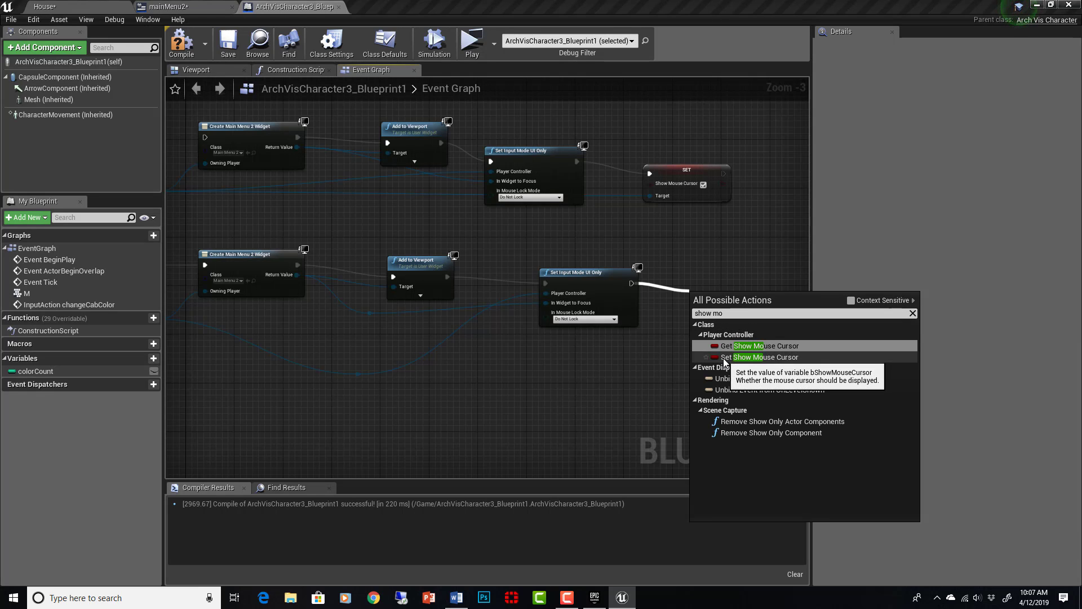
pyautogui.click(748, 357)
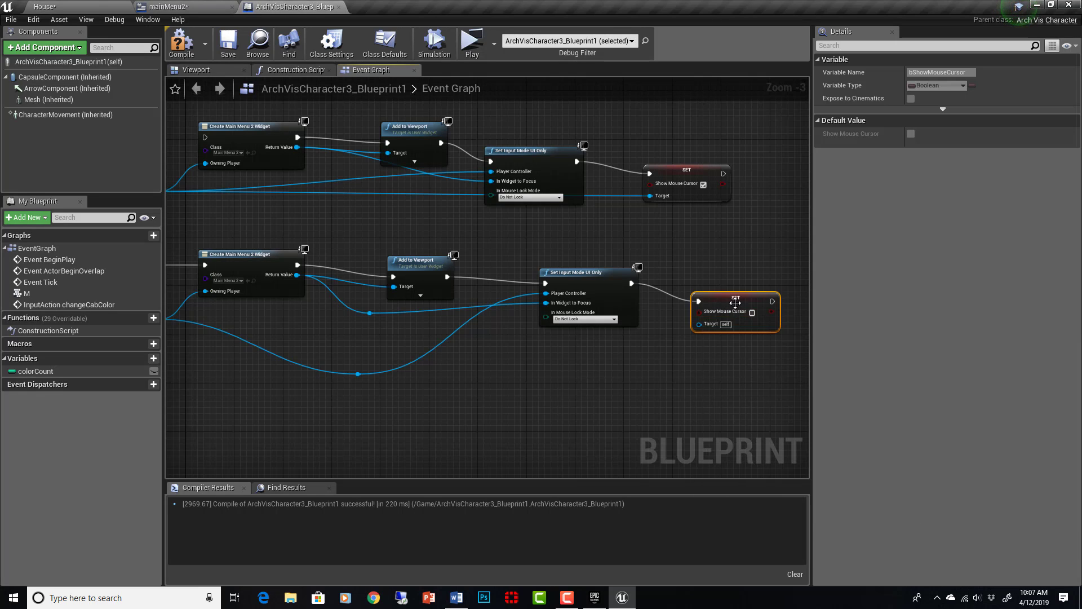
pyautogui.moveTo(732, 298); pyautogui.dragTo(724, 300)
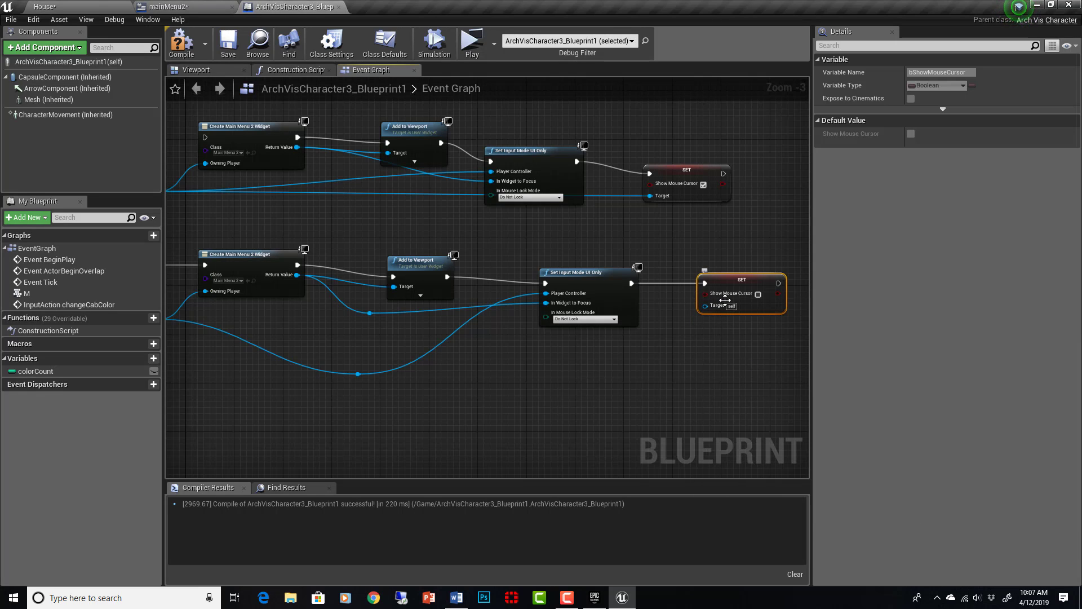
pyautogui.click(758, 294)
# Connect the lower player controller reroute node to the new SET node's Target and route that wire beneath Set Input Mode UI Only with another reroute node.
pyautogui.moveTo(539, 382); pyautogui.dragTo(553, 376, button='right')
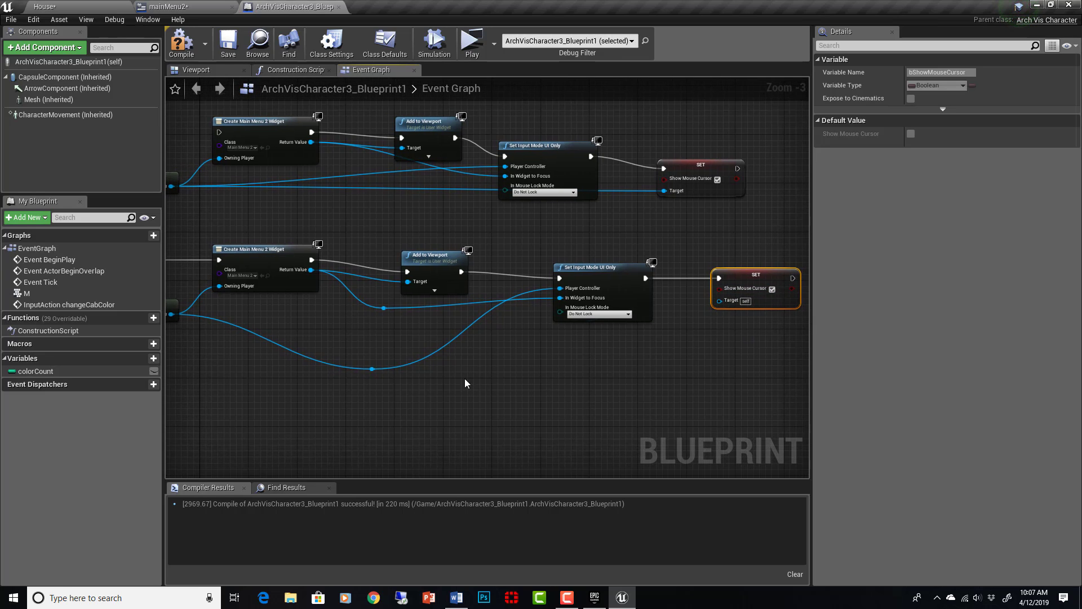
pyautogui.moveTo(372, 368); pyautogui.dragTo(718, 300)
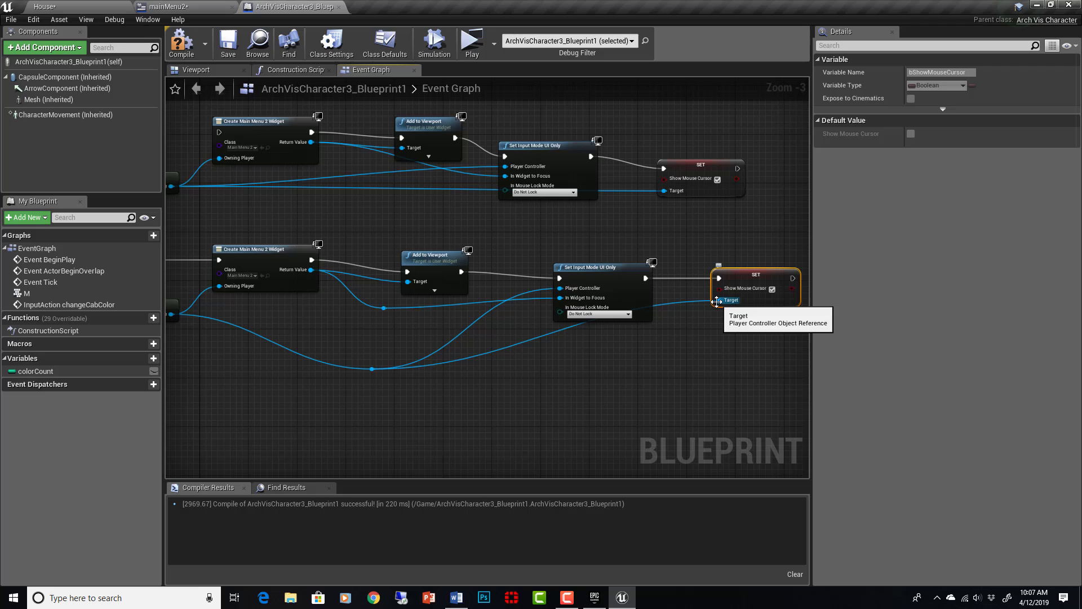
pyautogui.moveTo(727, 342); pyautogui.dragTo(676, 319, button='right')
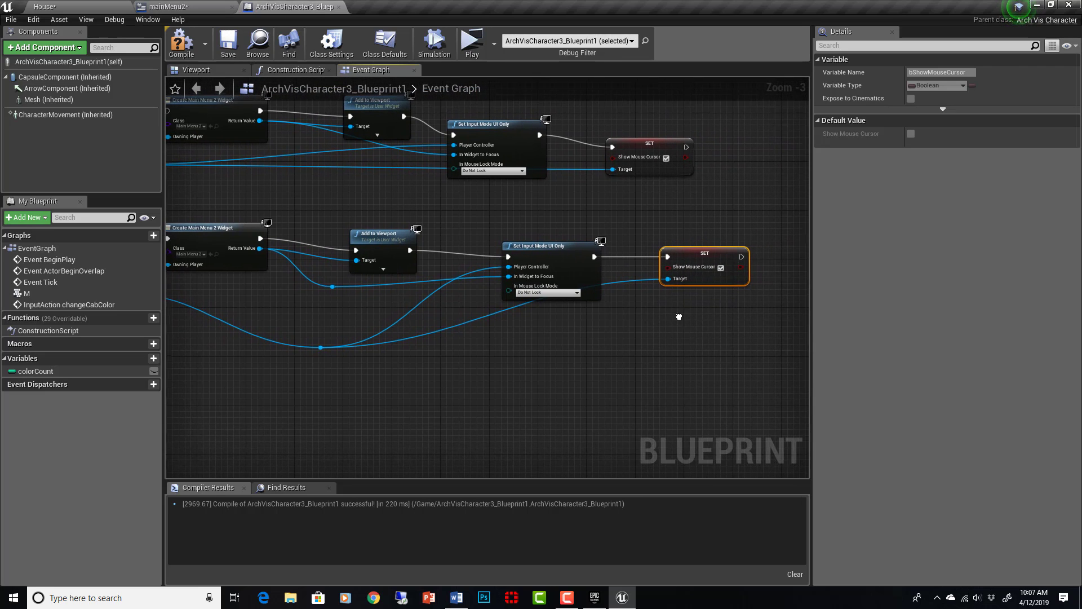
pyautogui.doubleClick(498, 311)
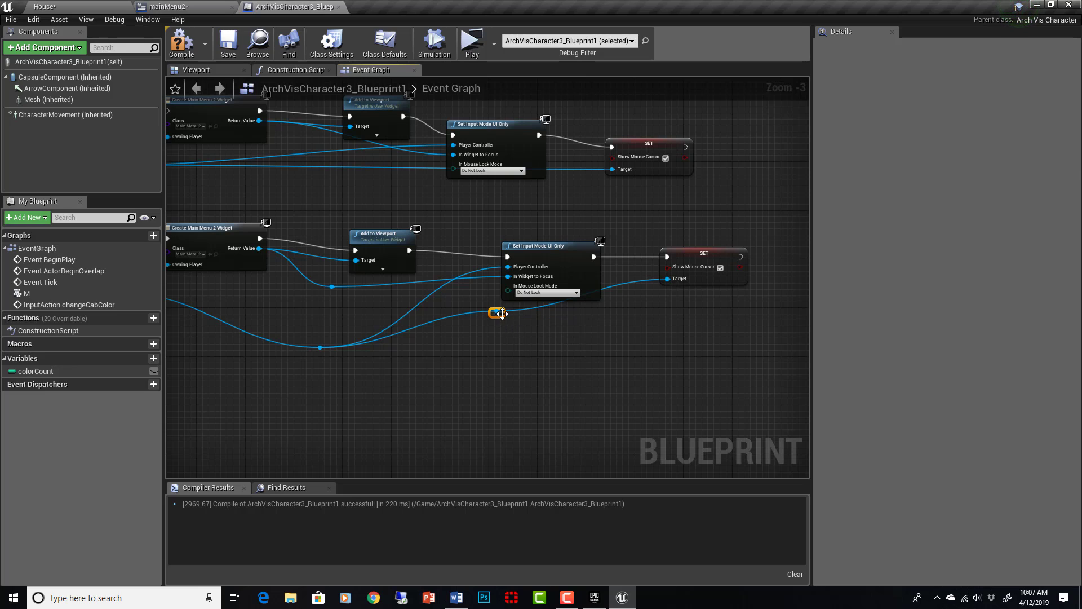
pyautogui.moveTo(502, 317); pyautogui.dragTo(586, 353)
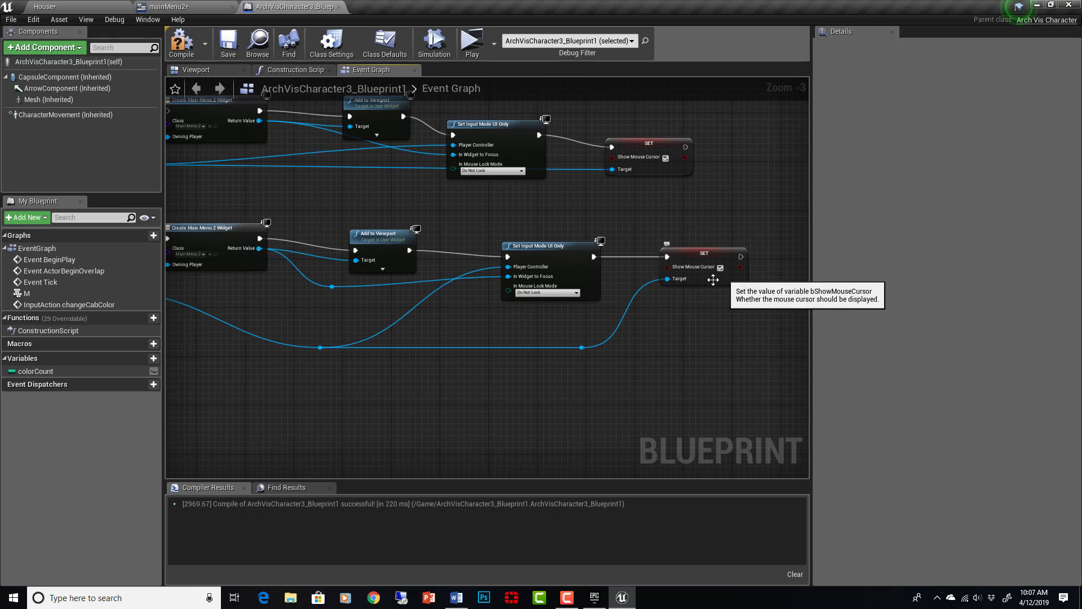
pyautogui.moveTo(688, 327); pyautogui.dragTo(703, 323, button='right')
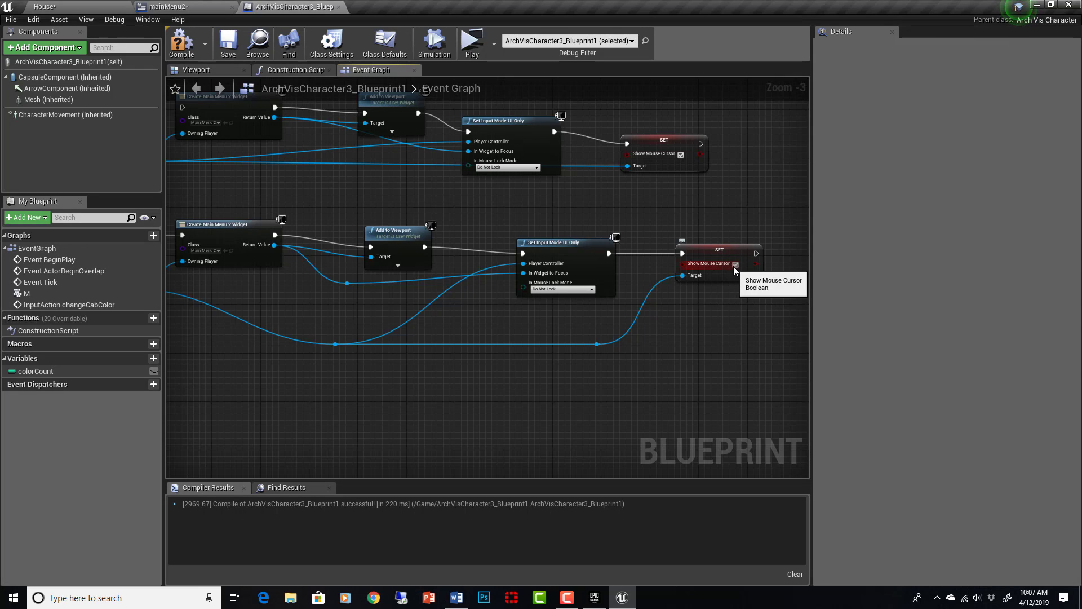
# Compile and save the character blueprint, and test the menu's QUIT button in a preview of the House level.
pyautogui.click(181, 44)
pyautogui.click(230, 45)
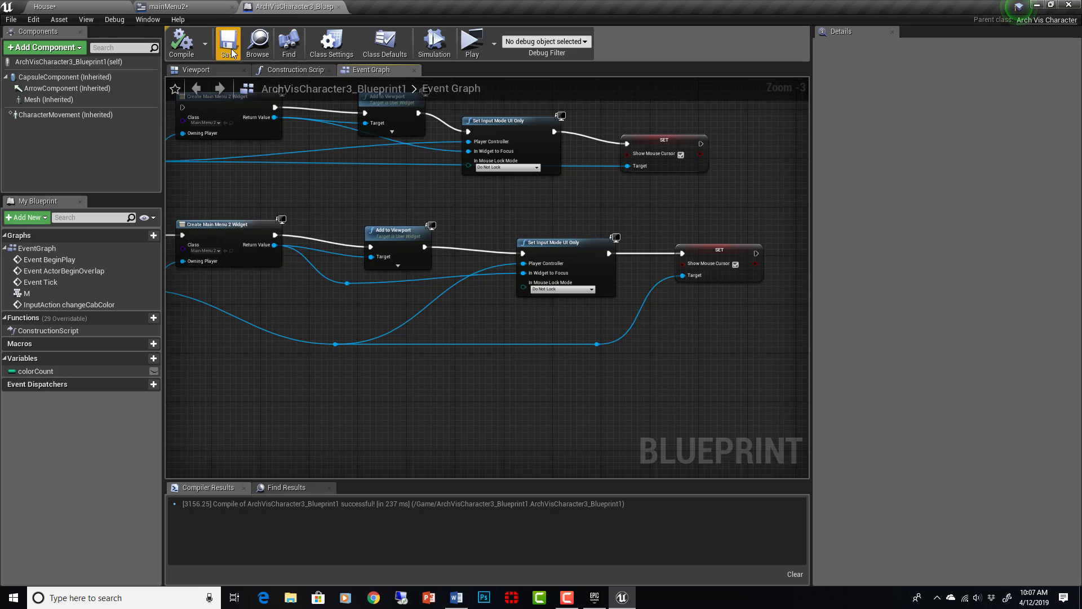
pyautogui.click(85, 7)
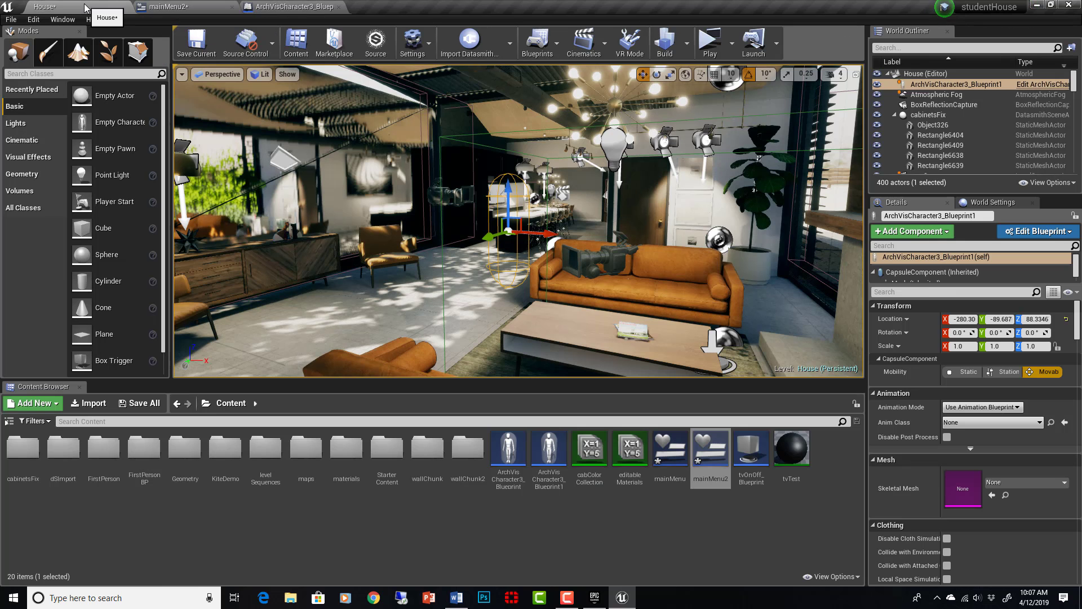
pyautogui.click(712, 51)
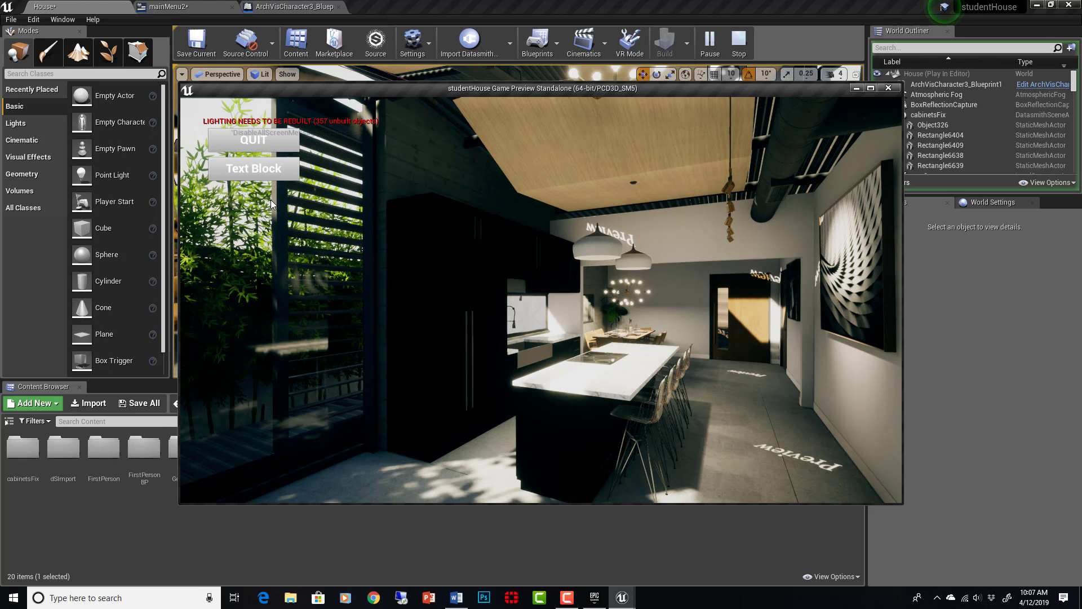
pyautogui.click(264, 141)
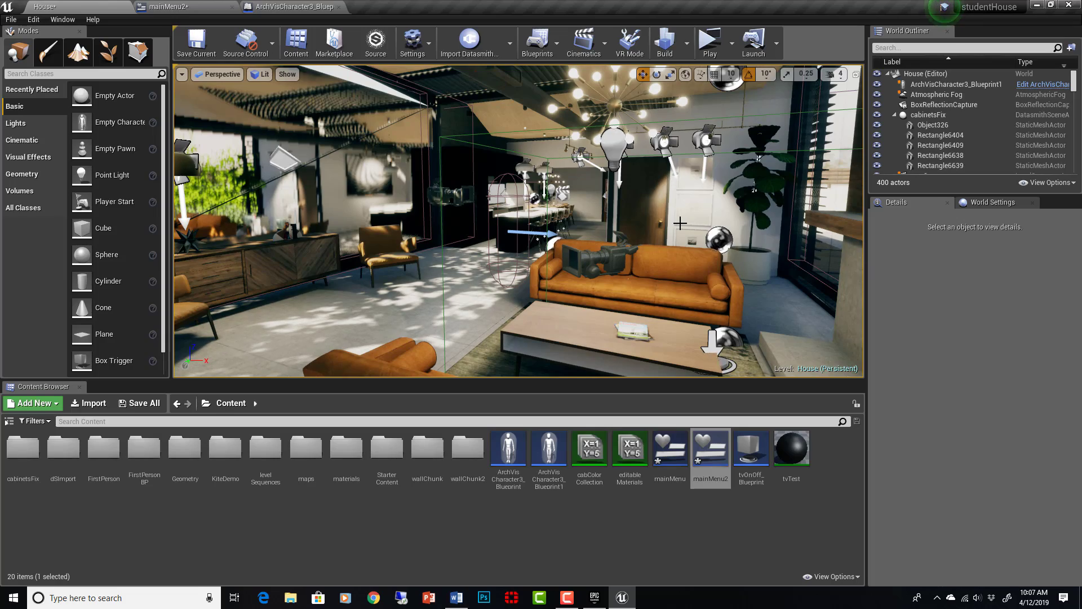
# Open the mainMenu2 widget and go to the On Clicked event of the Text Block button, Button_1.
pyautogui.moveTo(681, 222); pyautogui.dragTo(750, 172)
pyautogui.doubleClick(711, 451)
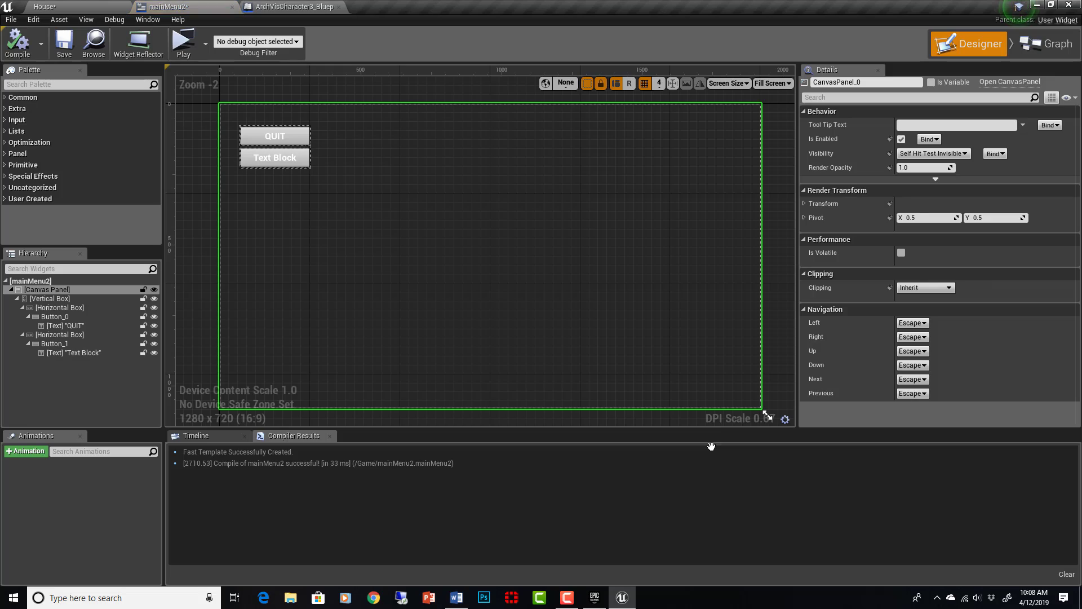
pyautogui.click(303, 160)
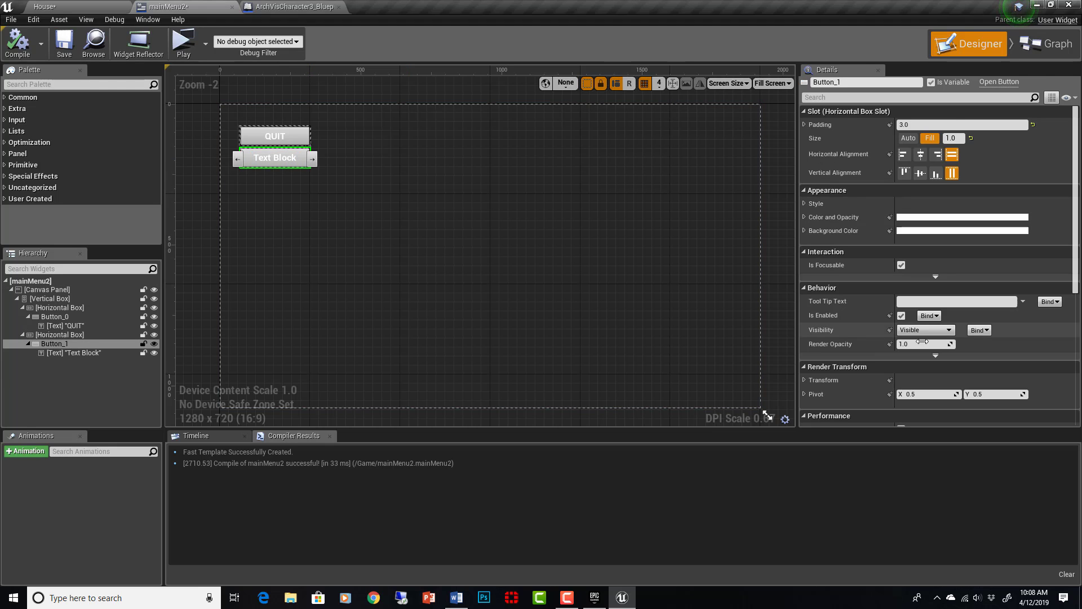
pyautogui.scroll(-6, 929, 342)
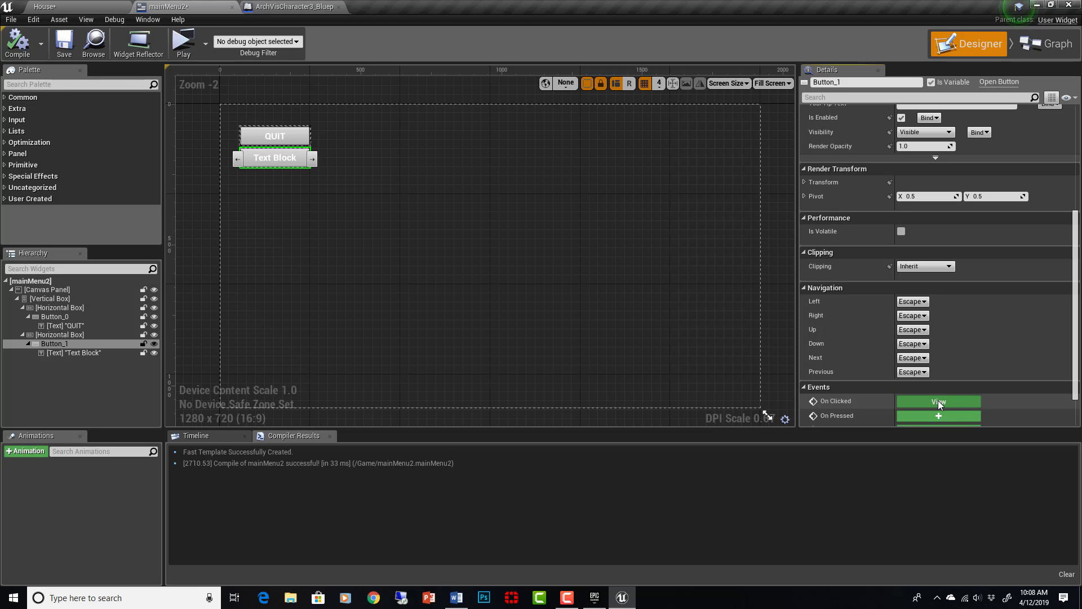
pyautogui.click(938, 400)
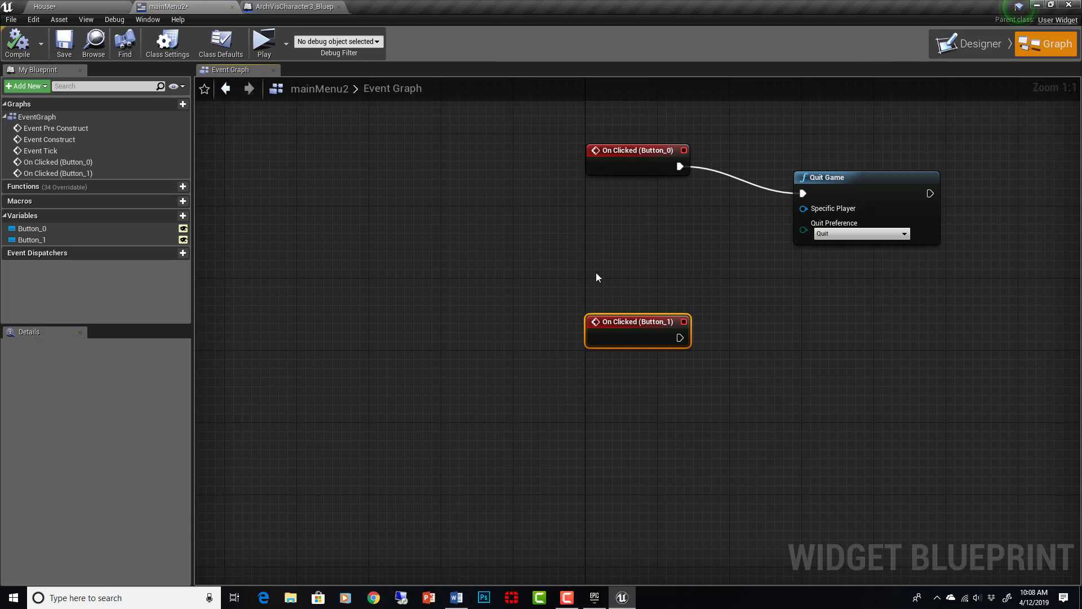
# Add a Print String node with the default Hello text to the On Clicked (Button_1) event.
pyautogui.moveTo(731, 360); pyautogui.dragTo(635, 359, button='right')
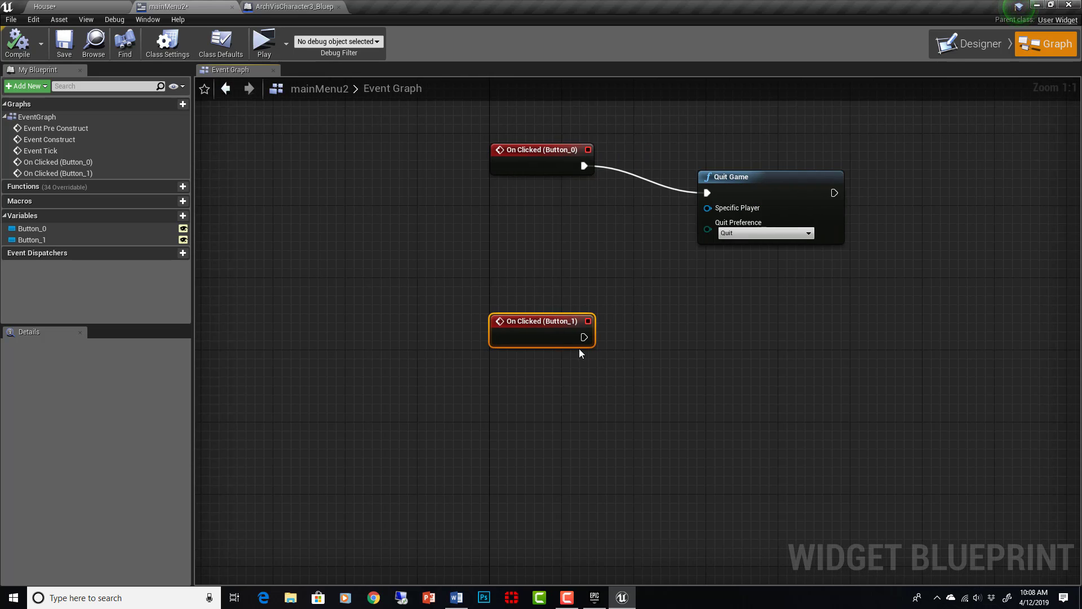
pyautogui.moveTo(584, 337); pyautogui.dragTo(668, 344)
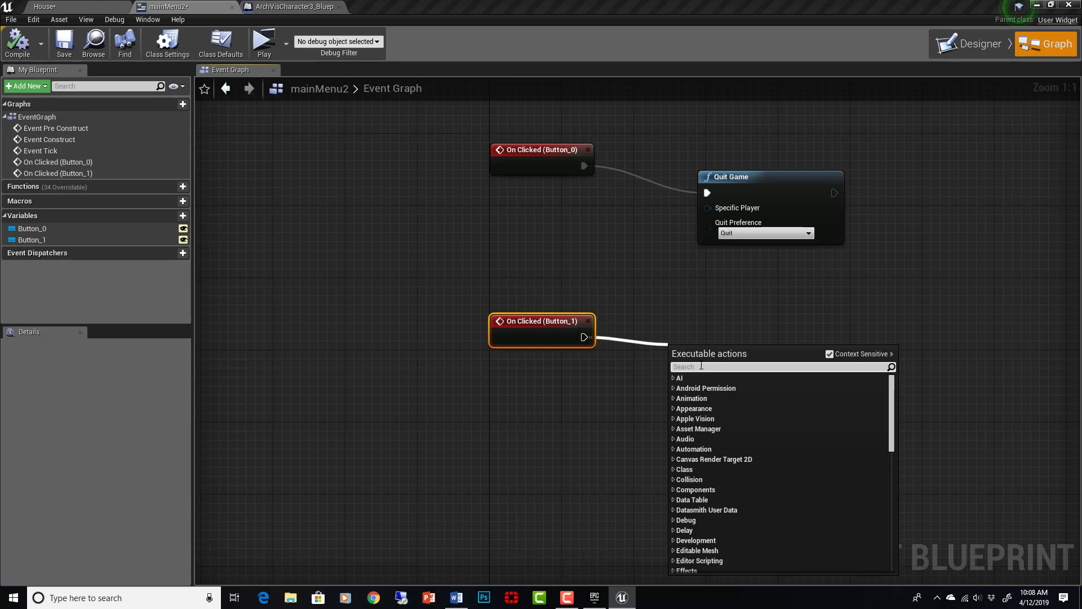
pyautogui.write('print')
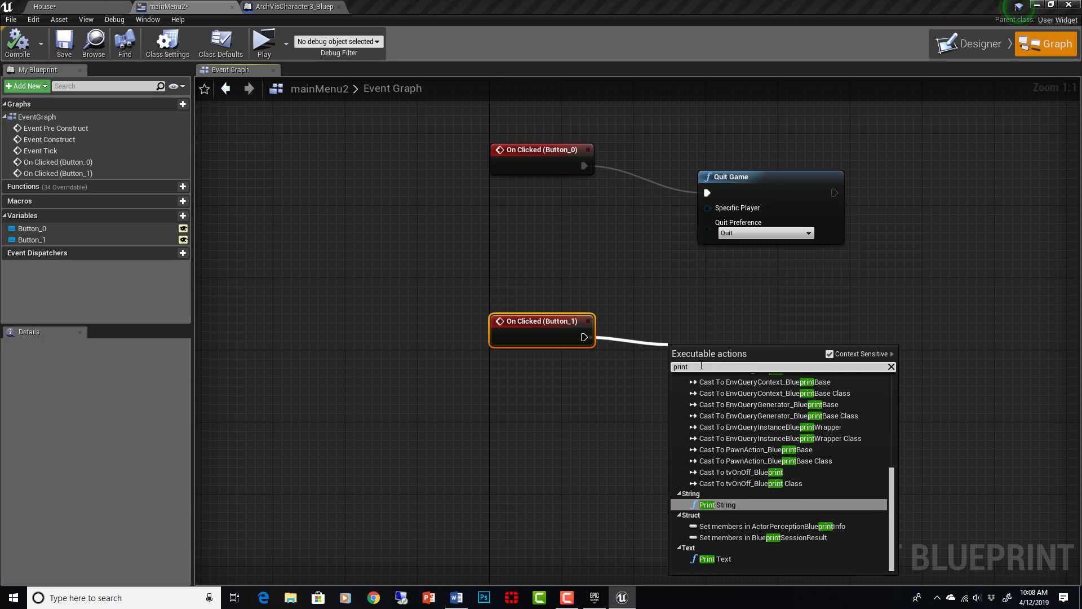
pyautogui.write(' s')
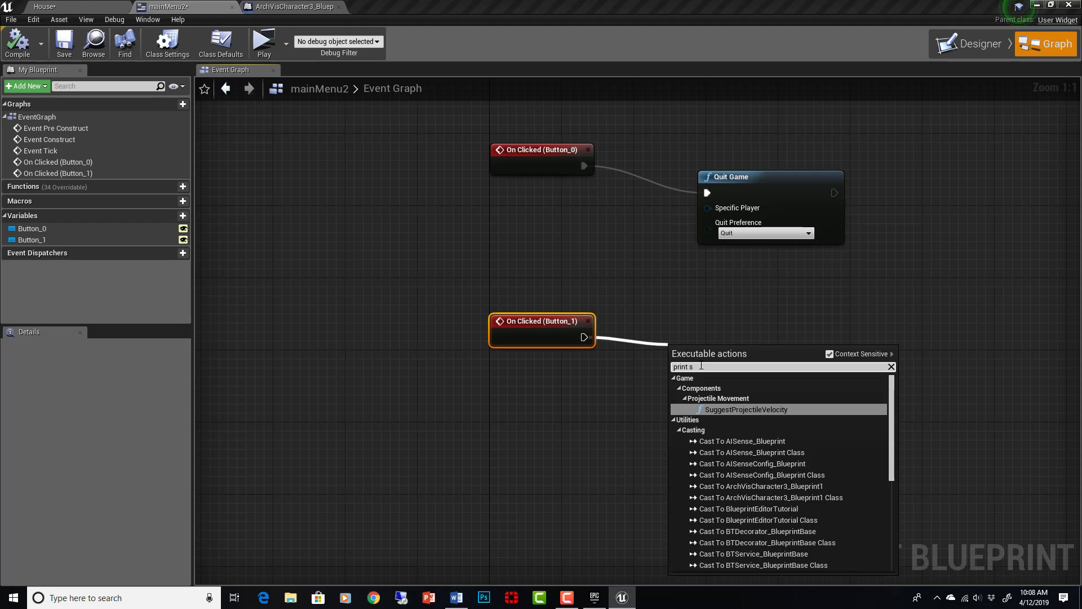
pyautogui.write('tr')
pyautogui.press('Return')
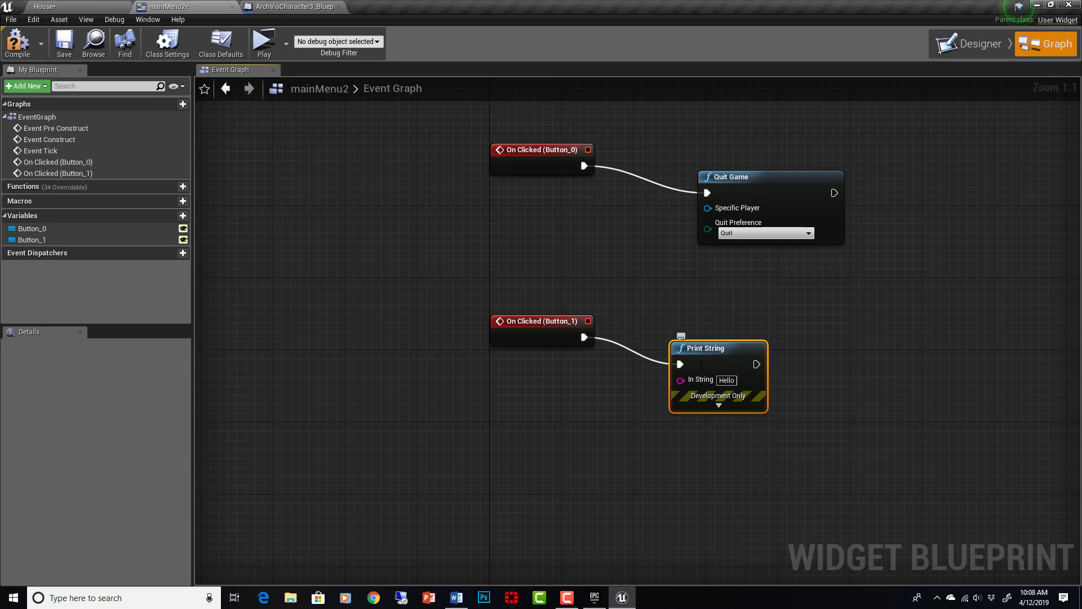
pyautogui.click(645, 287)
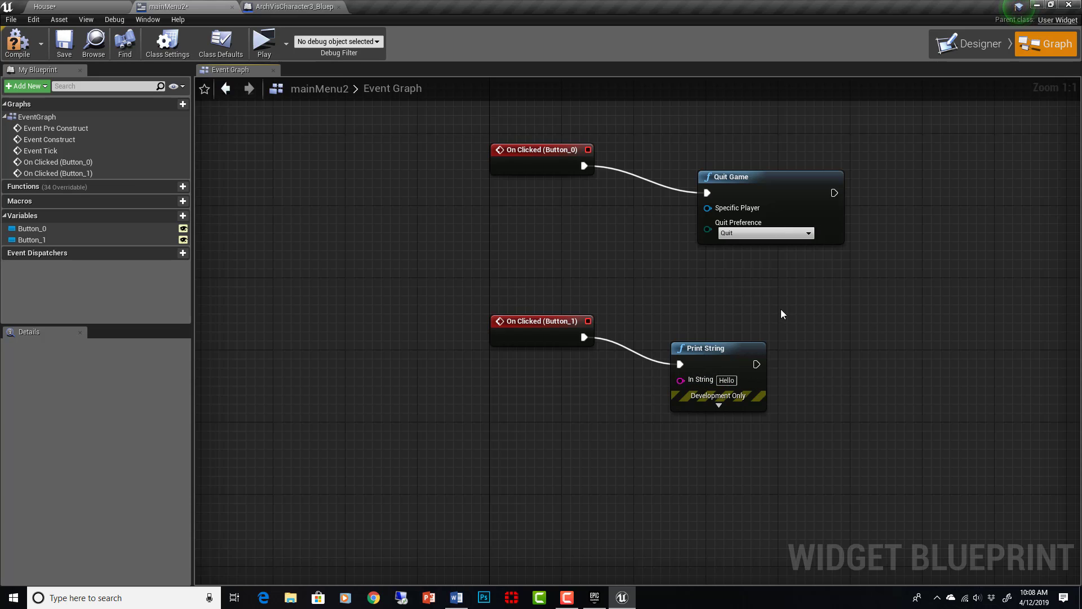
pyautogui.click(525, 320)
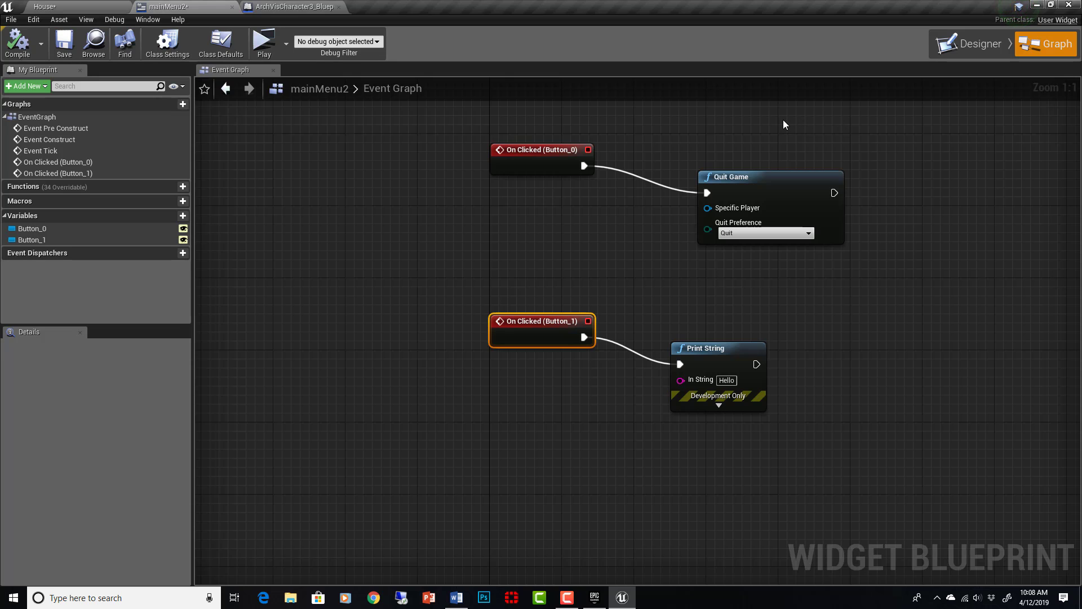
# Play the House level in preview and test the menu's Text Block button.
pyautogui.click(45, 6)
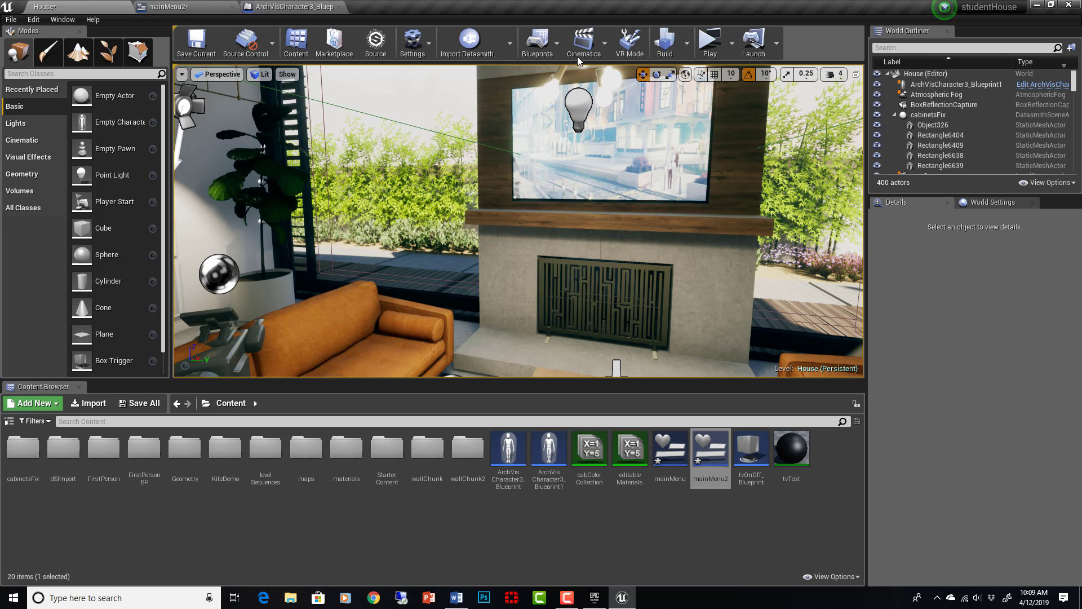
pyautogui.click(710, 40)
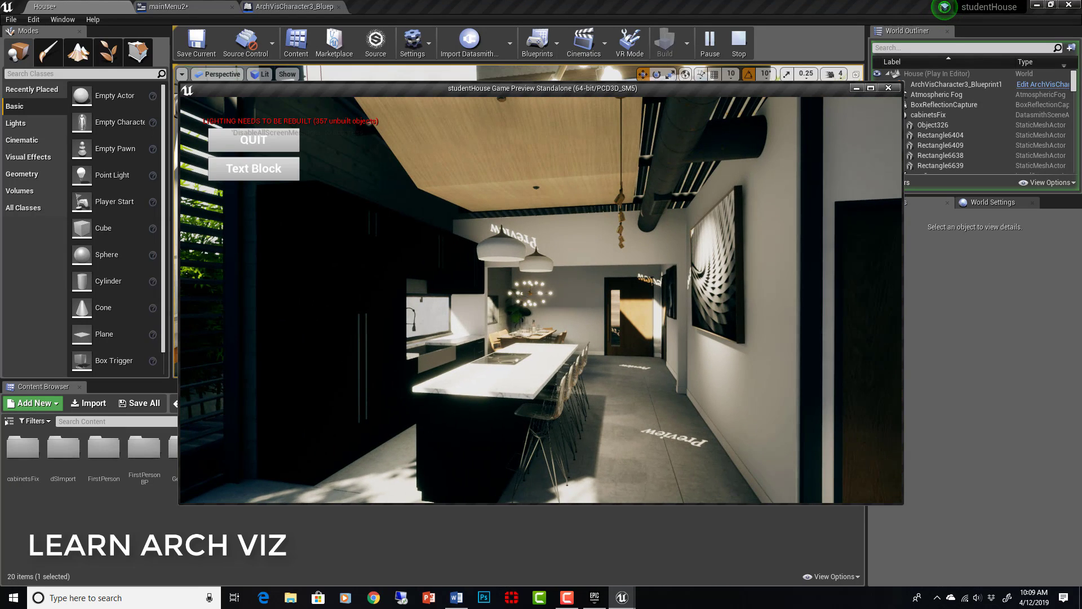
pyautogui.click(275, 166)
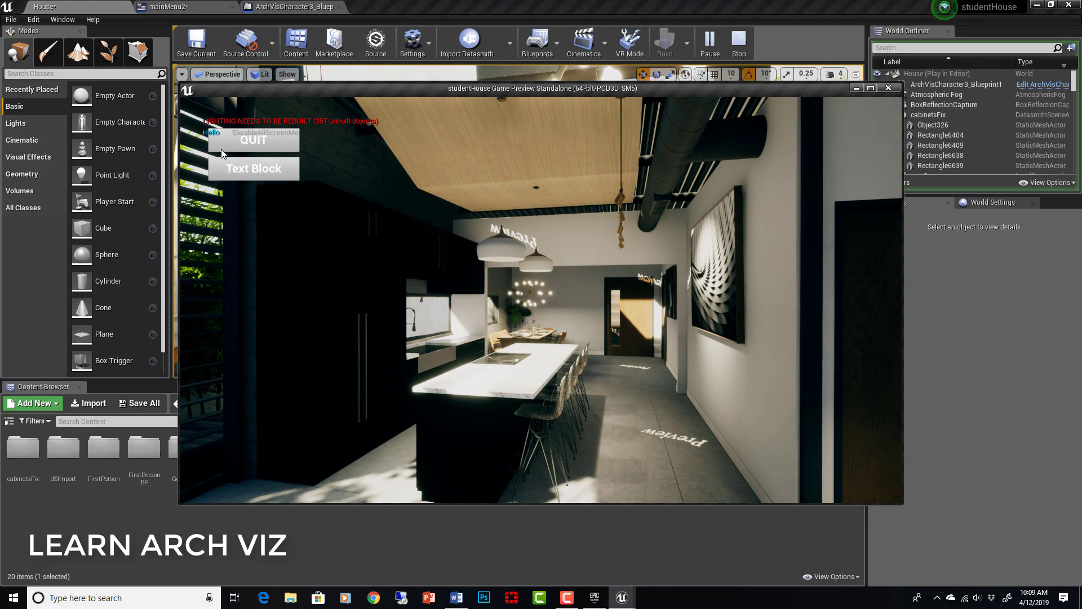